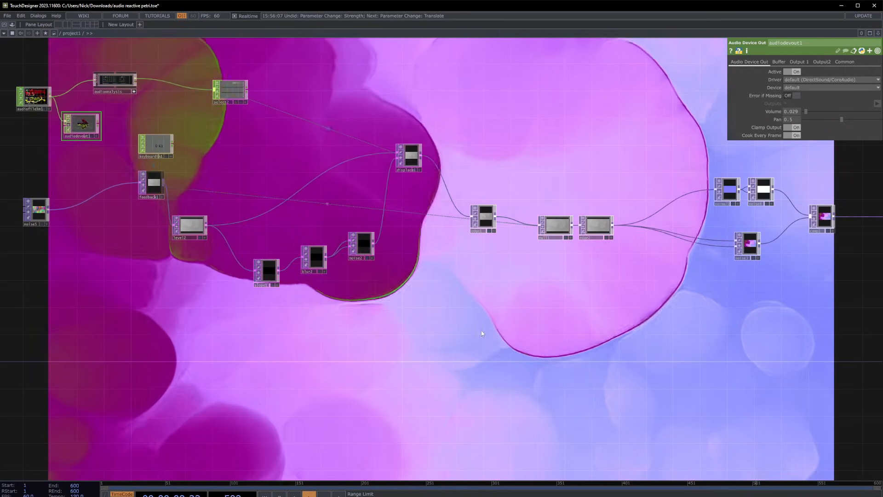
scroll(595, 355, "down", 1)
scroll(499, 327, "down", 4)
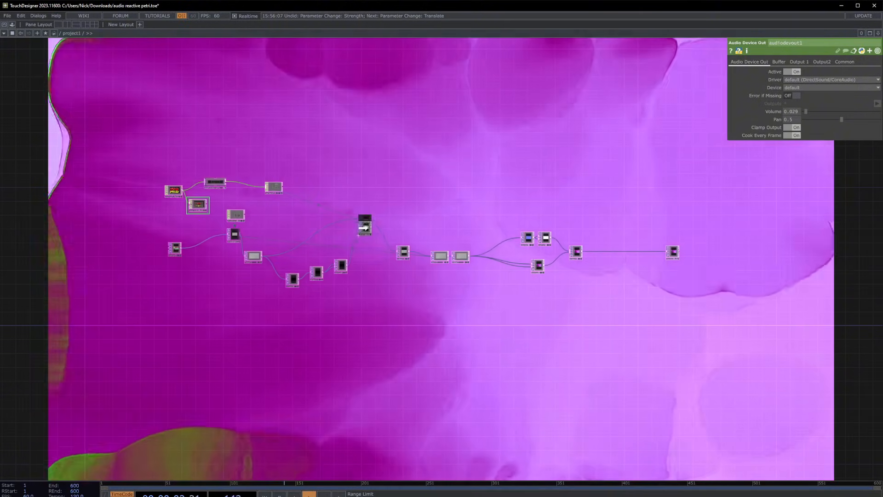
left_click_drag(365, 221, 362, 235)
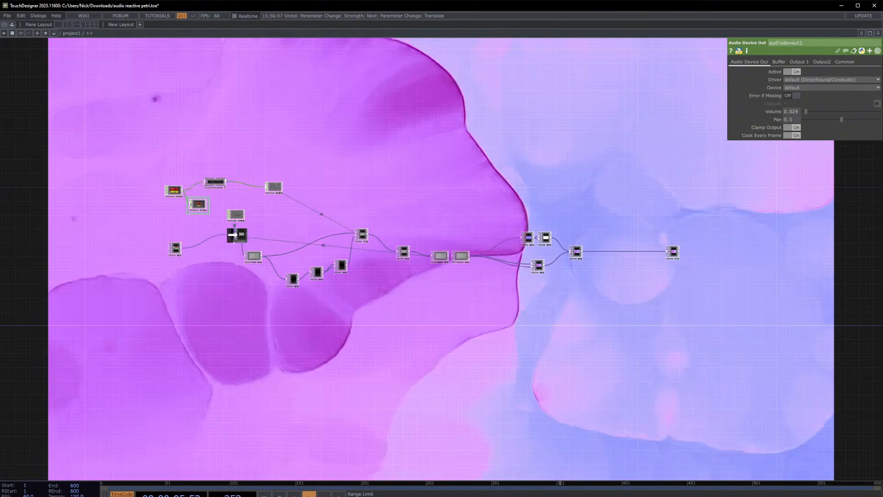
left_click_drag(233, 235, 237, 232)
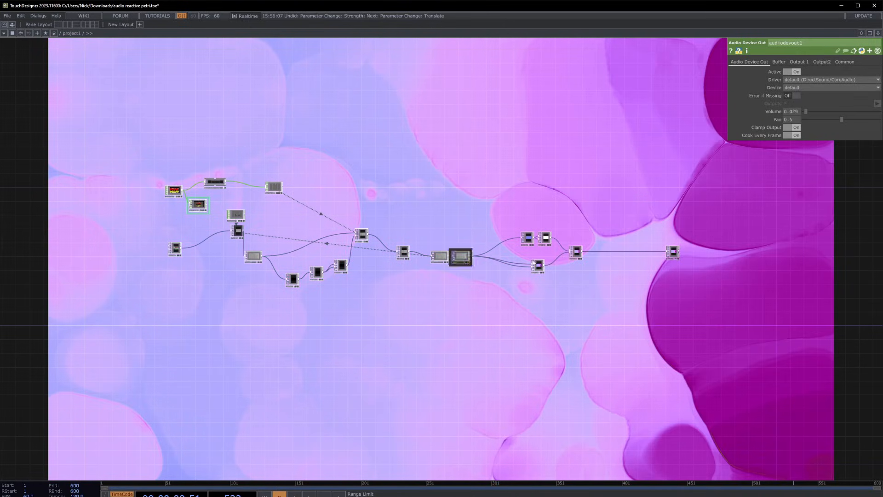
Clear the project network by deleting all existing operators.
left_click_drag(719, 176, 162, 332)
key("ctrl+a")
key("Delete")
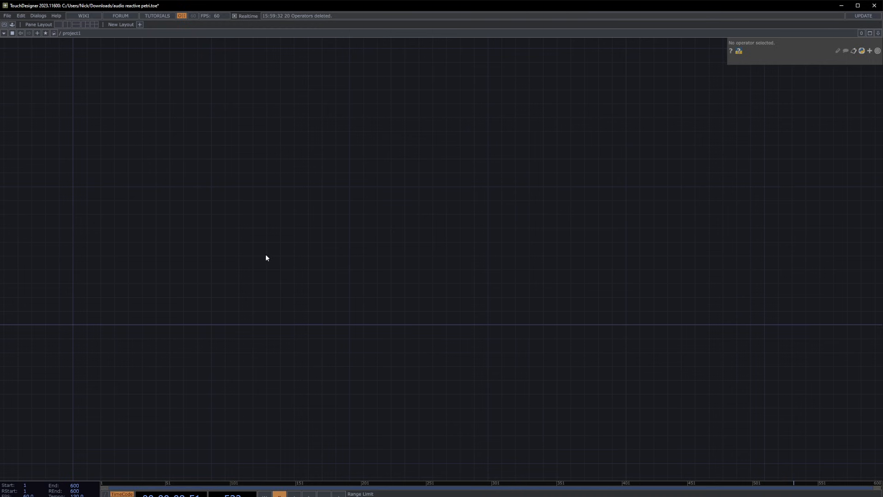
Add a Noise TOP to the empty project network.
double_click(282, 276)
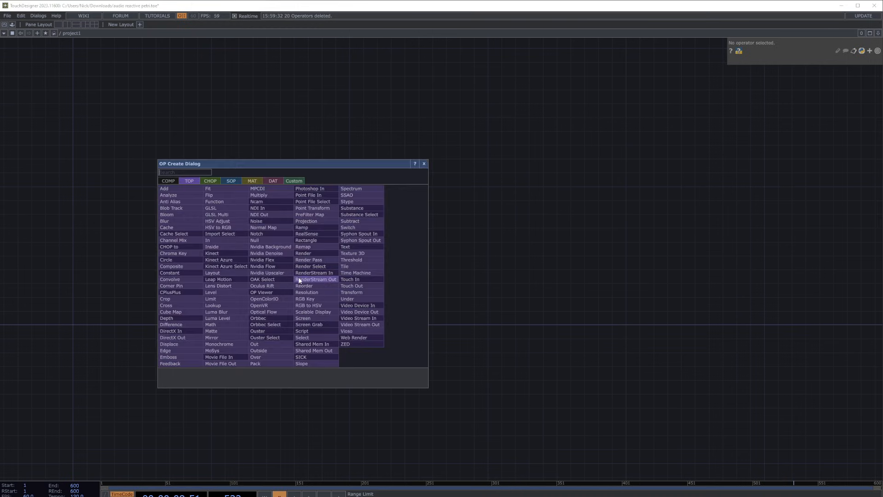
type("noi")
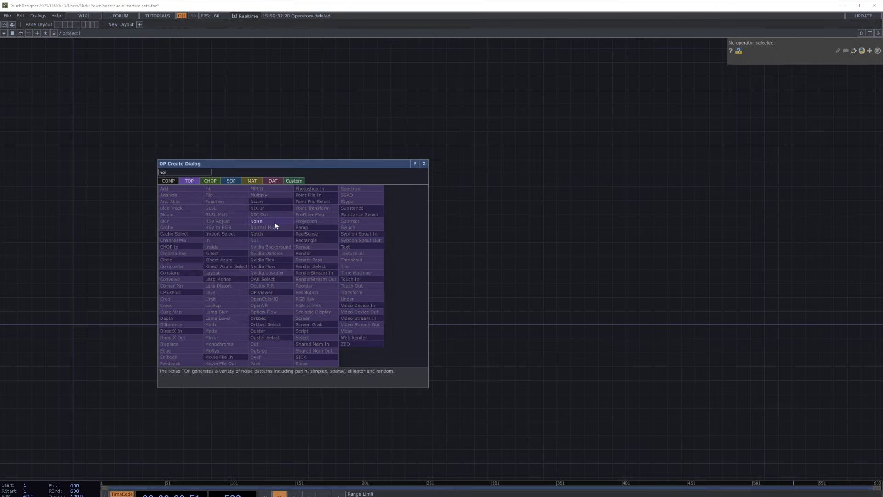
left_click(275, 222)
left_click(249, 250)
scroll(249, 251, "up", 5)
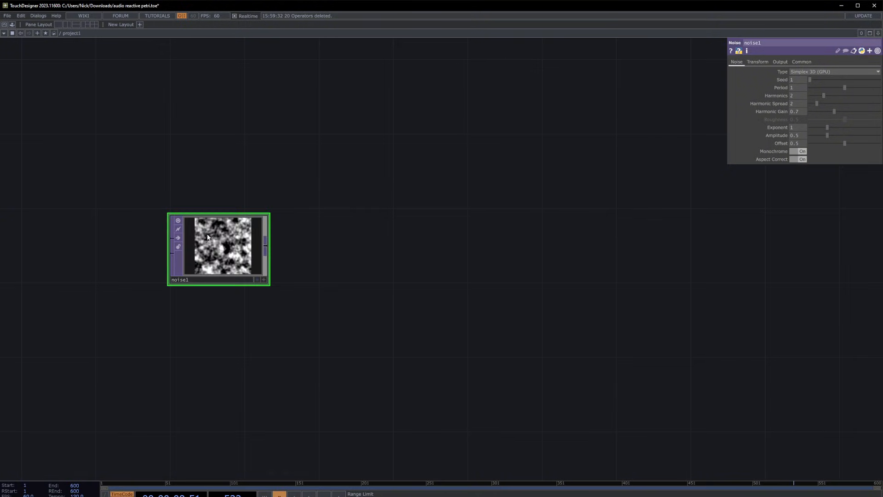
scroll(217, 237, "up", 1)
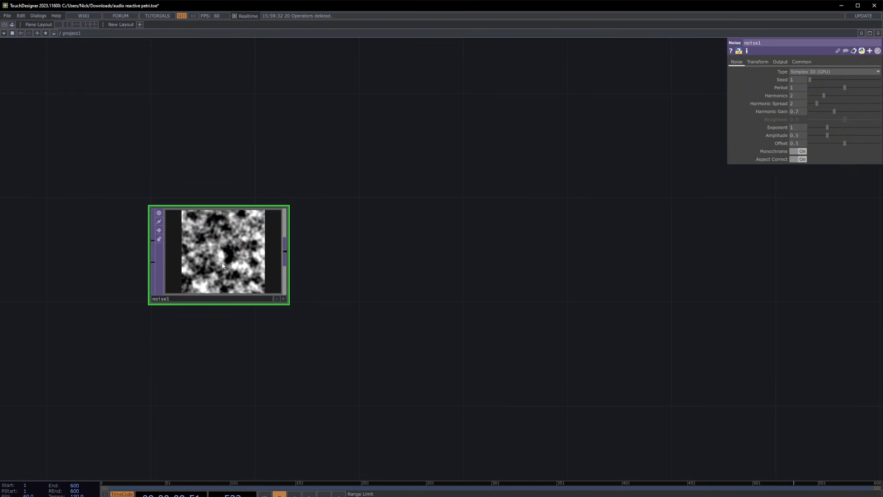
scroll(267, 224, "down", 2)
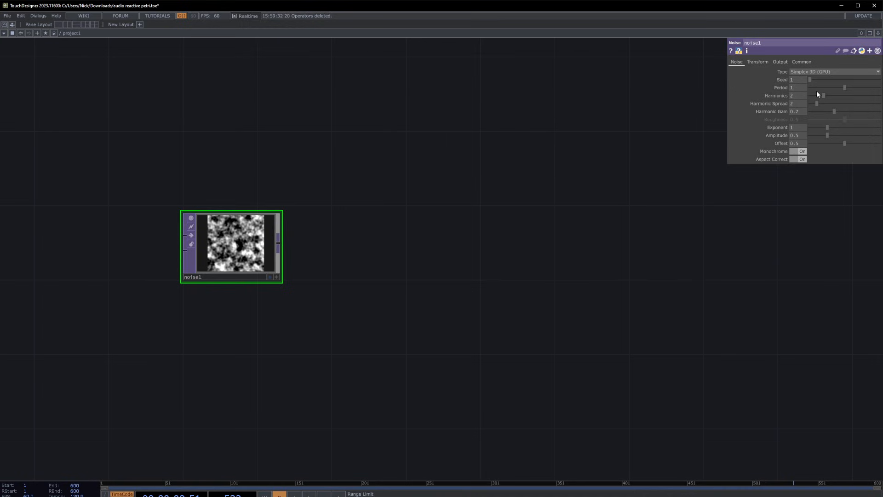
Configure the noise operator with period 2, monochrome off and type Perlin 3D (GPU).
left_click_drag(845, 87, 880, 88)
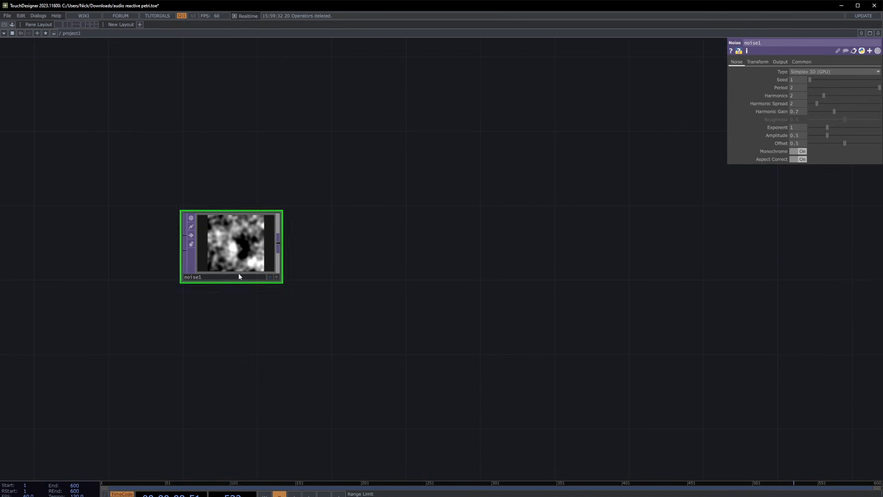
left_click(802, 152)
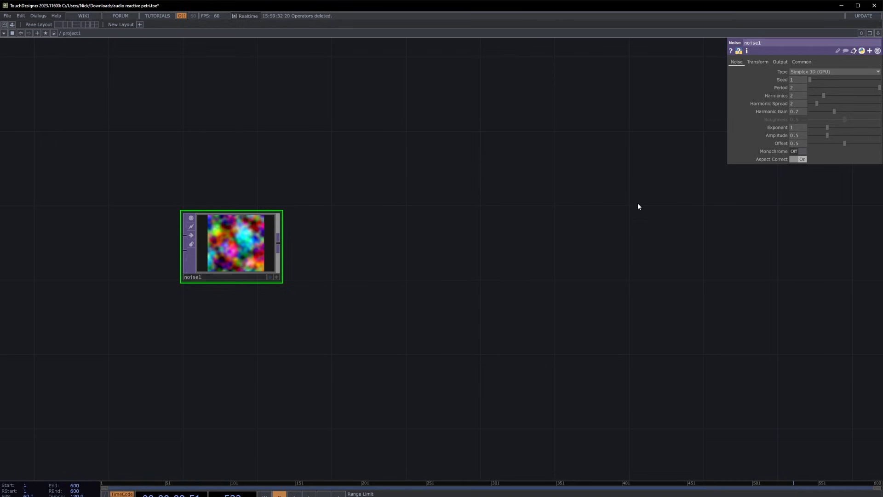
left_click(808, 72)
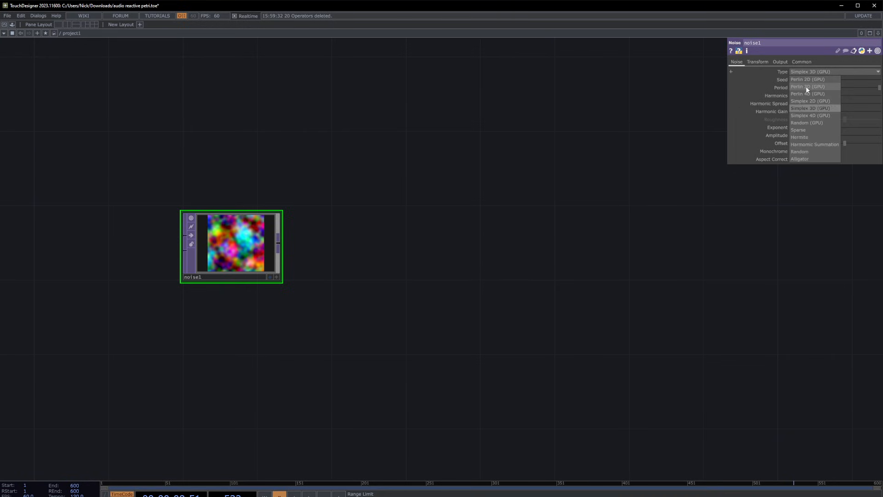
left_click(806, 86)
scroll(239, 250, "up", 5)
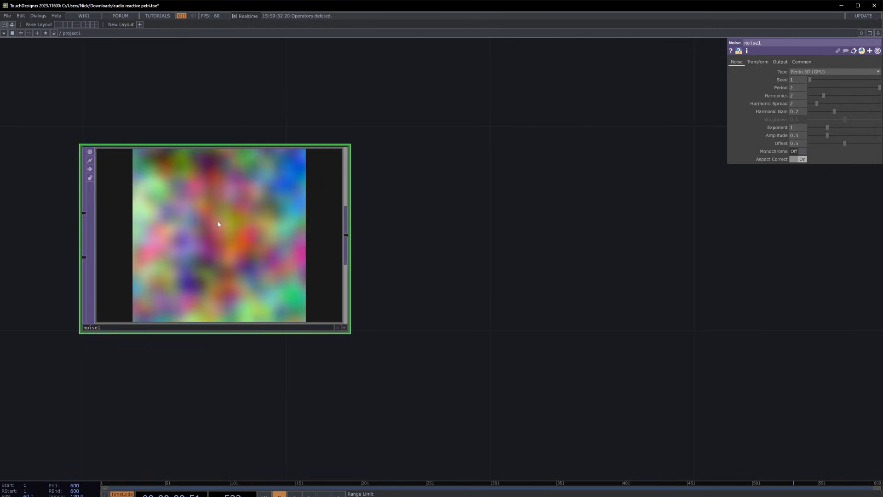
scroll(221, 223, "down", 2)
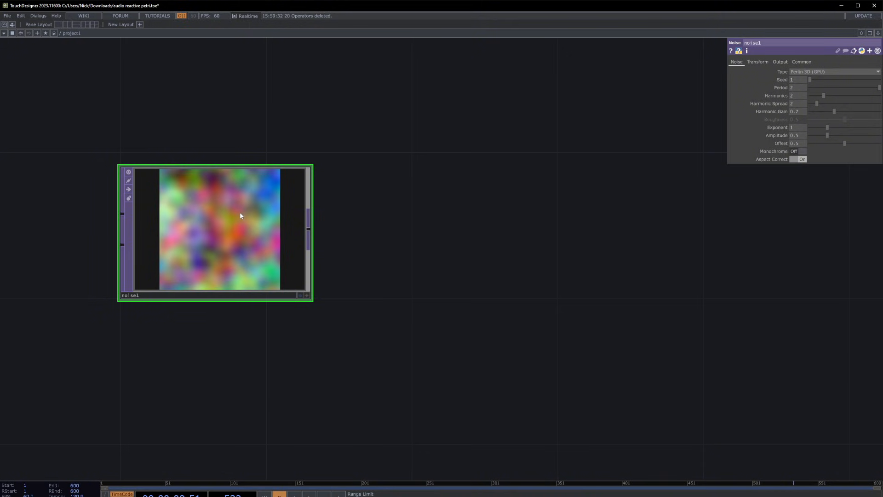
scroll(288, 263, "down", 5)
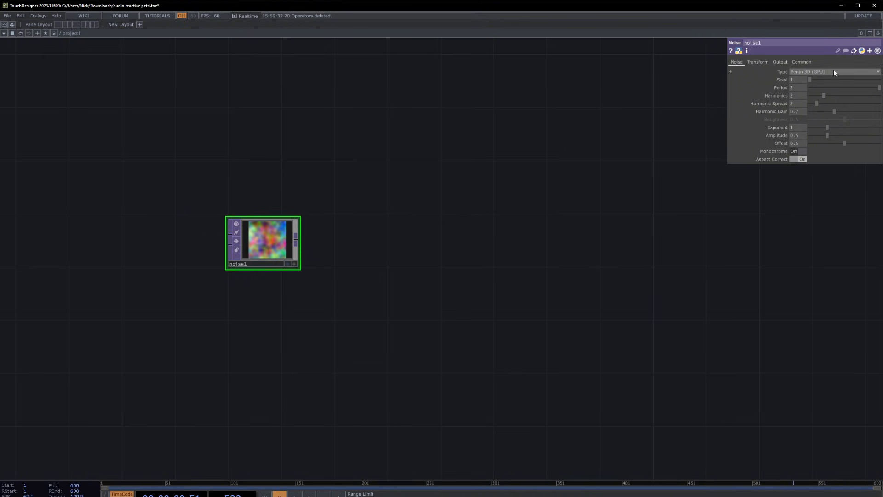
Set the noise operator's resolution to 1920 x 1080 and briefly preview it as the network background.
left_click(801, 61)
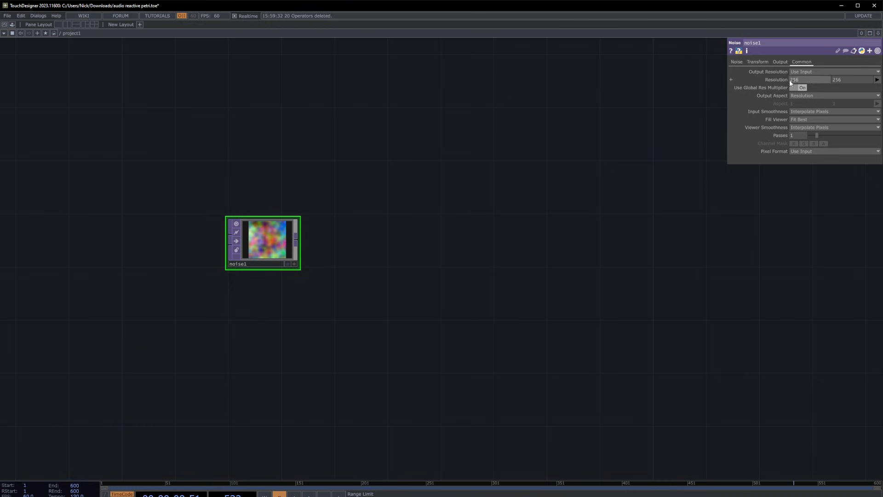
left_click(877, 81)
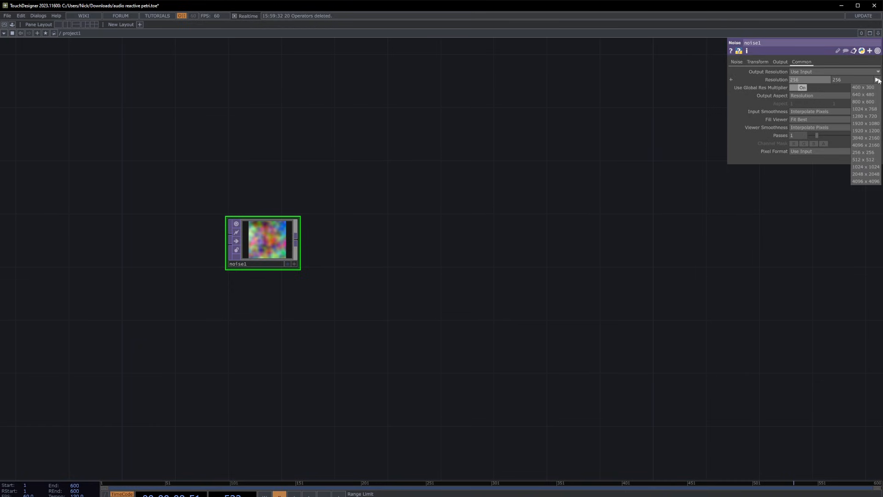
left_click(865, 123)
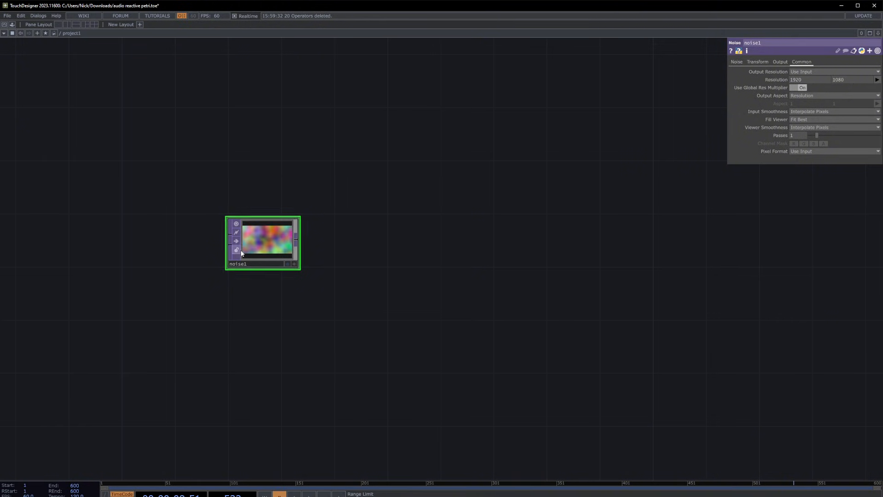
left_click(287, 264)
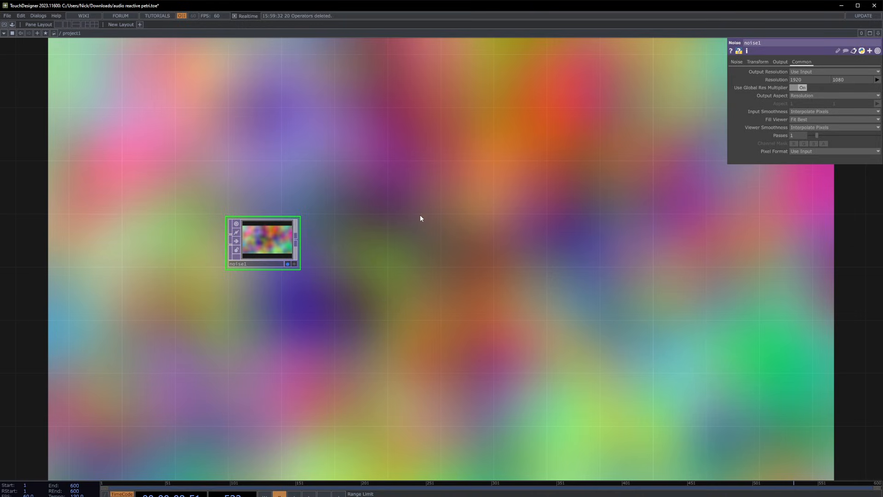
key("d")
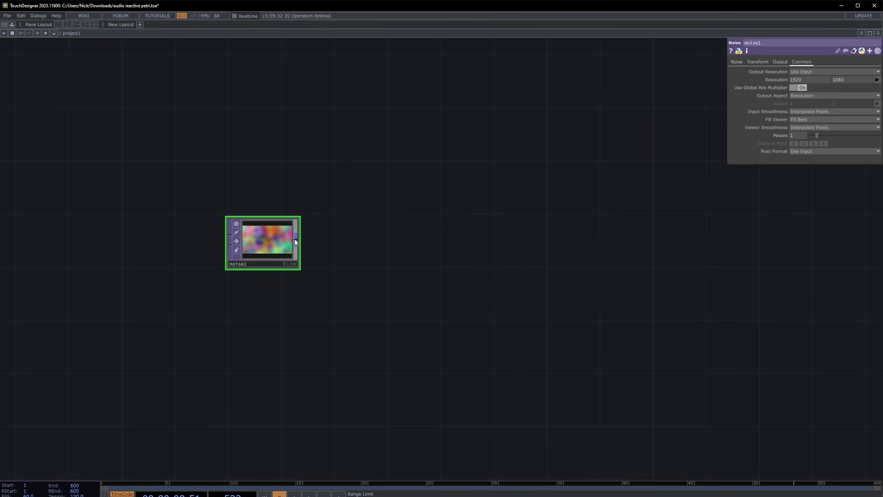
Add a Feedback TOP beside the noise operator, fed by the noise output.
key("Tab")
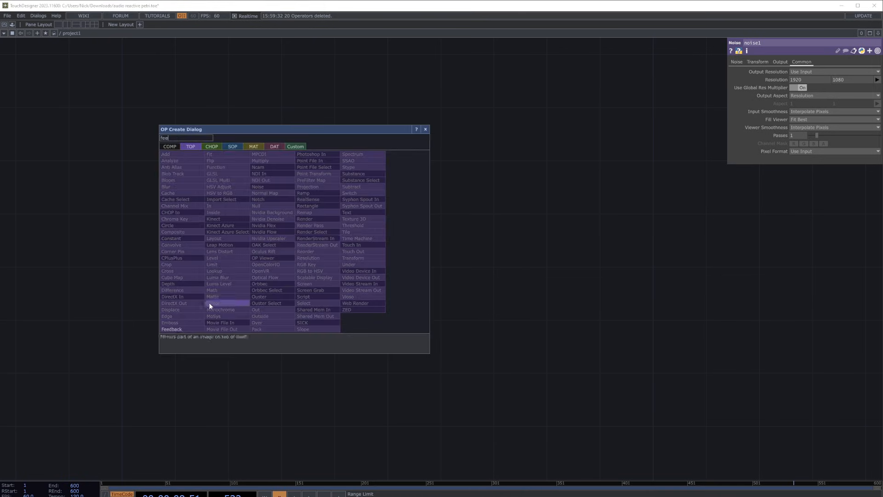
left_click(210, 304)
left_click(397, 247)
left_click_drag(397, 247, 435, 248)
left_click_drag(489, 238, 402, 242)
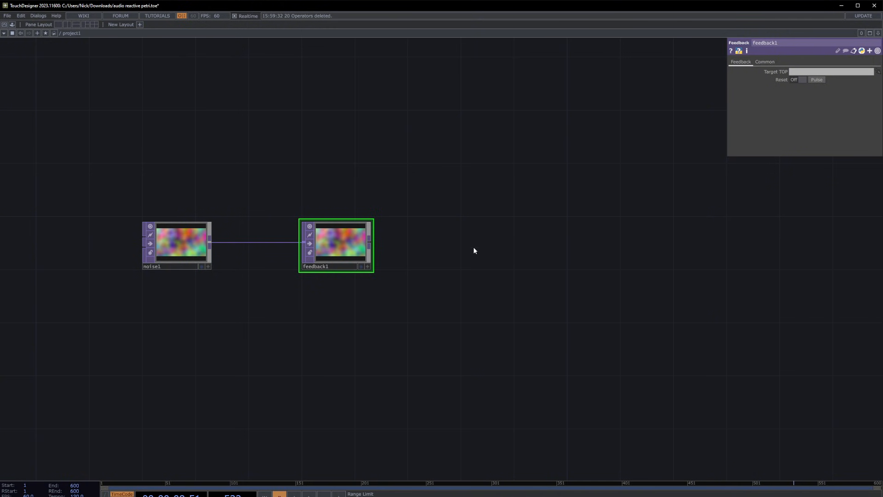
Add a Displace TOP well to the side of the feedback operator and connect the feedback output to its first input.
key("Tab")
type("dis")
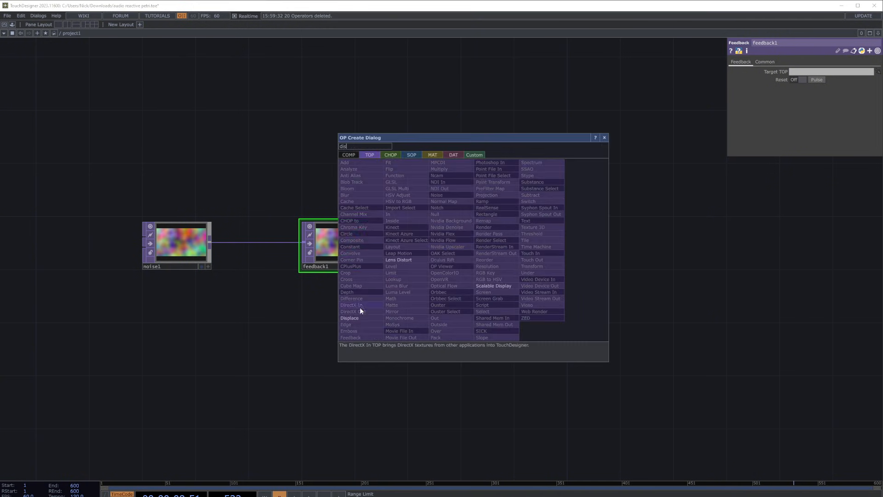
left_click(351, 318)
left_click(649, 250)
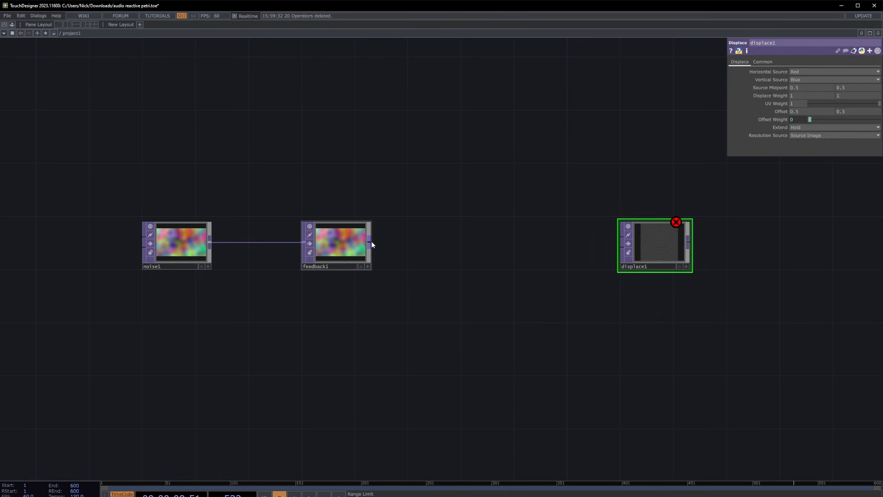
left_click_drag(369, 241, 621, 238)
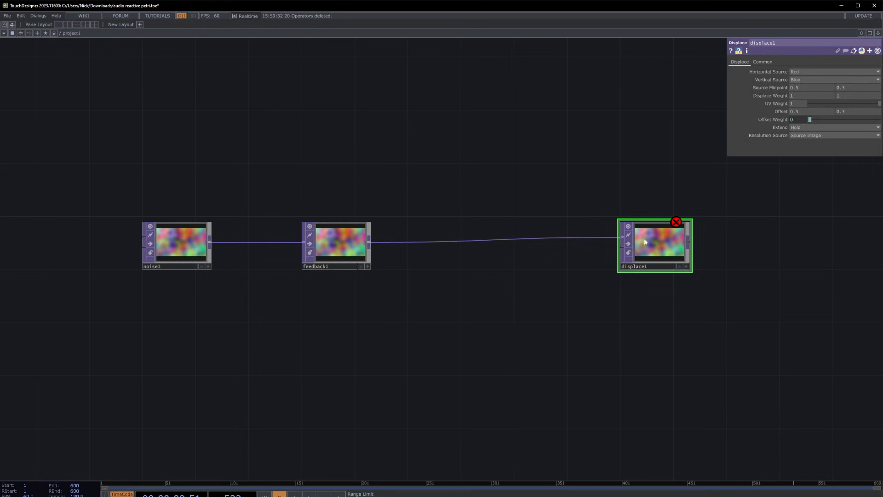
Set the displace operator's extend mode to Mirror, both source midpoint values to 0, and change its vertical source channel.
left_click(814, 128)
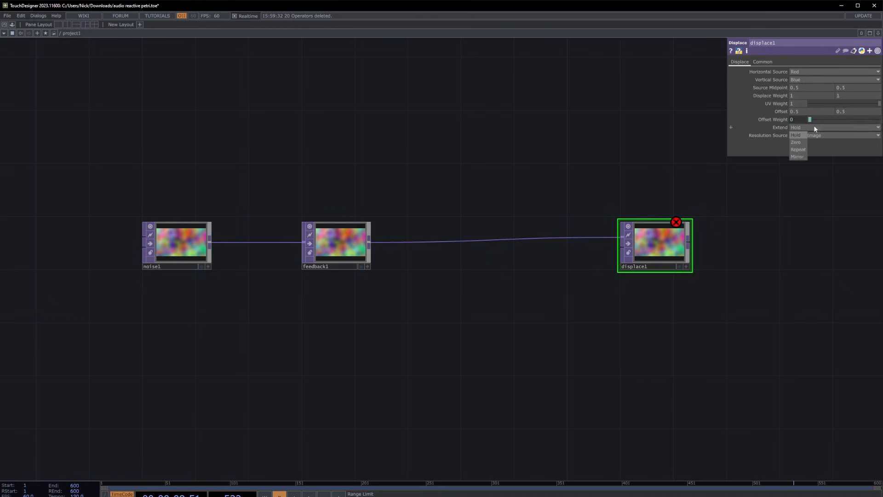
left_click(799, 156)
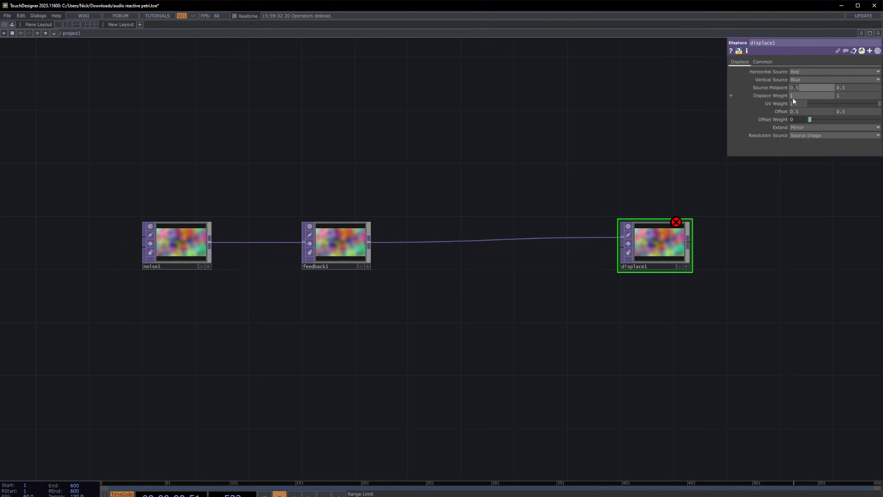
type("0")
left_click(847, 87)
type("0")
key("Return")
left_click(796, 81)
left_click(797, 89)
Add a Slope TOP below and between the feedback and displace operators, and connect the feedback output to its input.
left_click(361, 260)
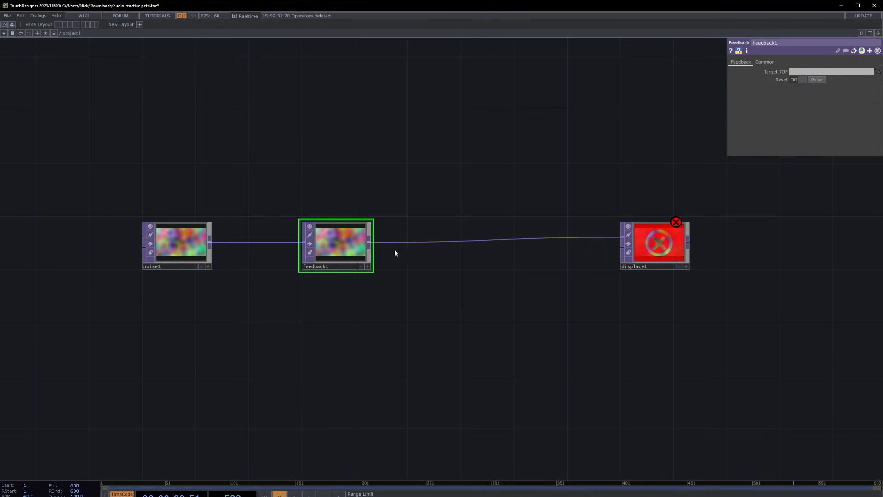
key("Tab")
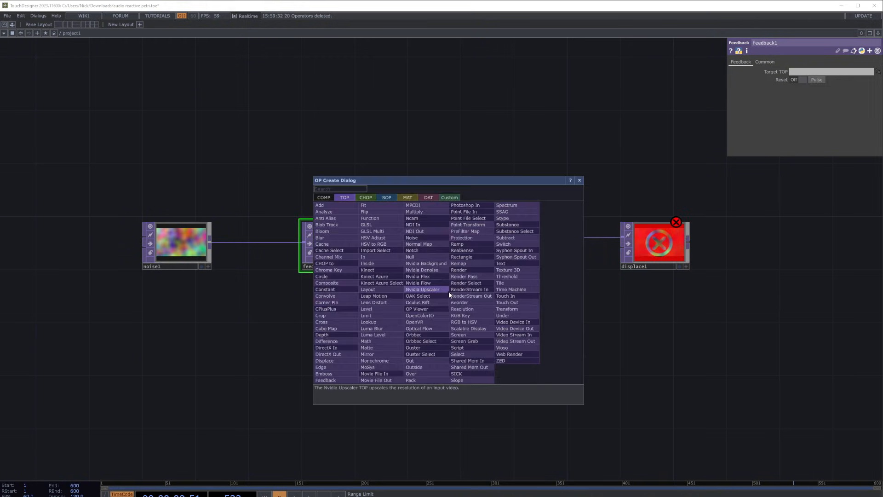
type("slo")
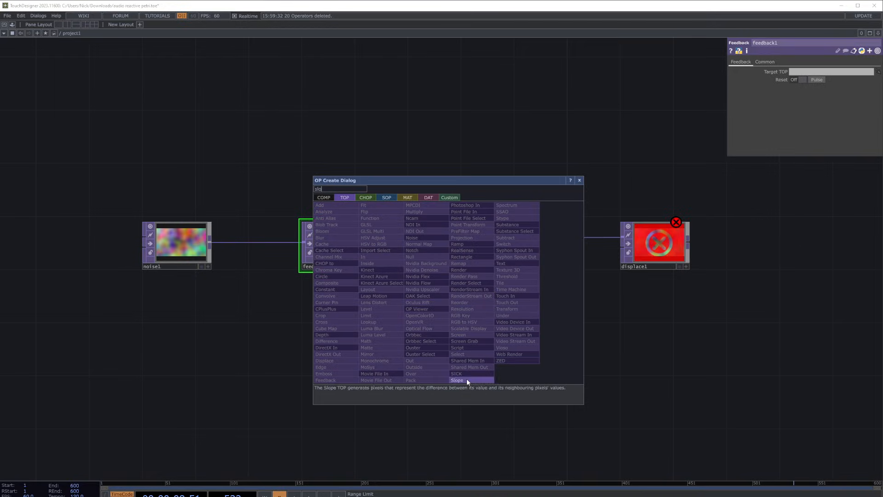
left_click(467, 379)
left_click(444, 334)
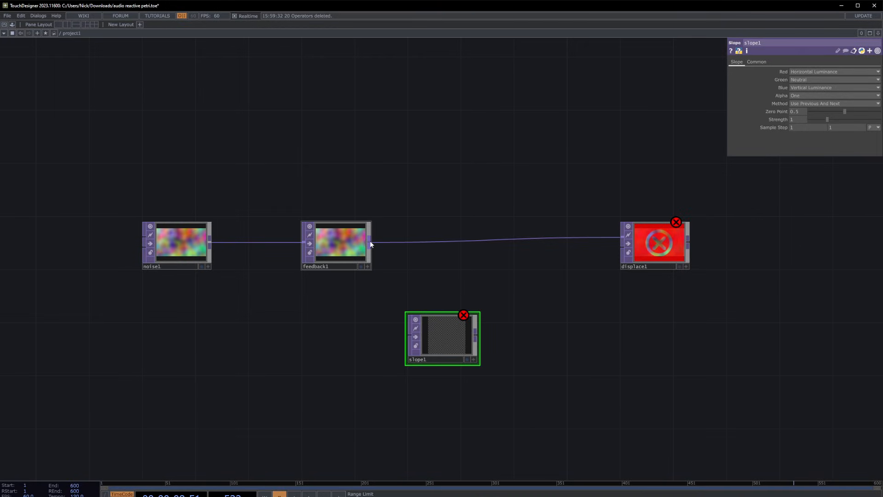
left_click_drag(369, 242, 408, 336)
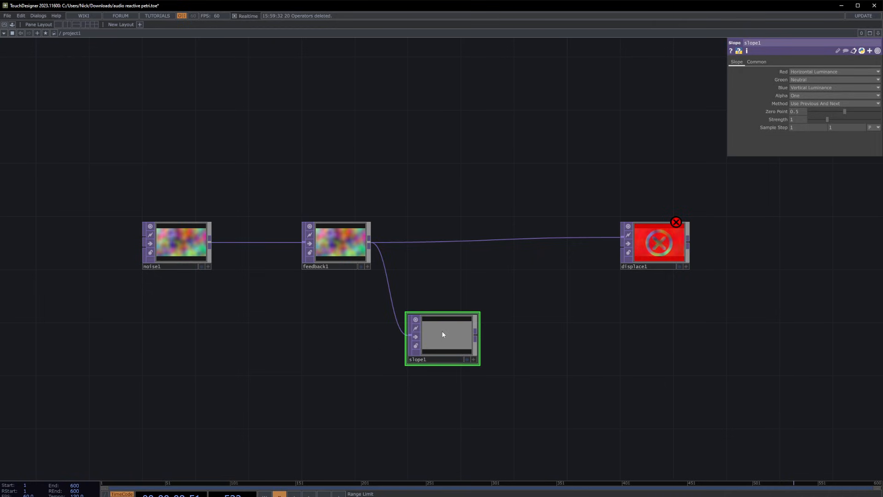
Move the displace operator farther up from the slope operator, and set the slope's Green channel to Vertical Luminance.
left_click_drag(658, 263, 696, 209)
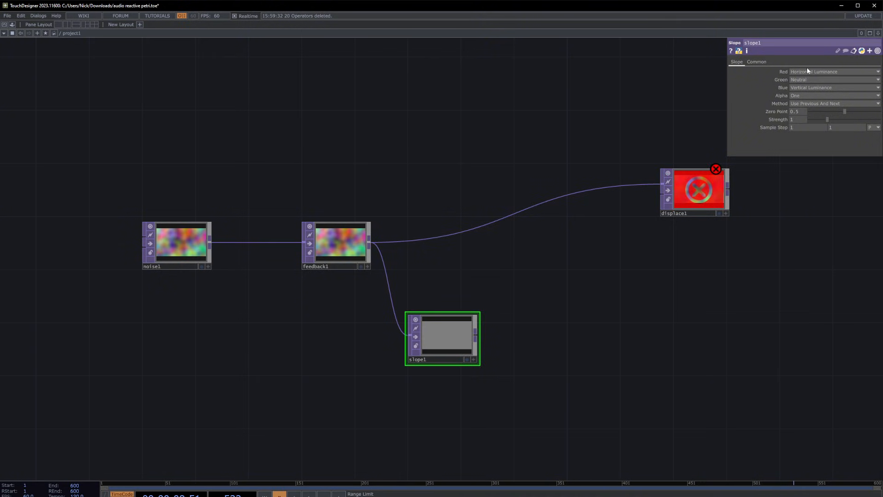
left_click(809, 80)
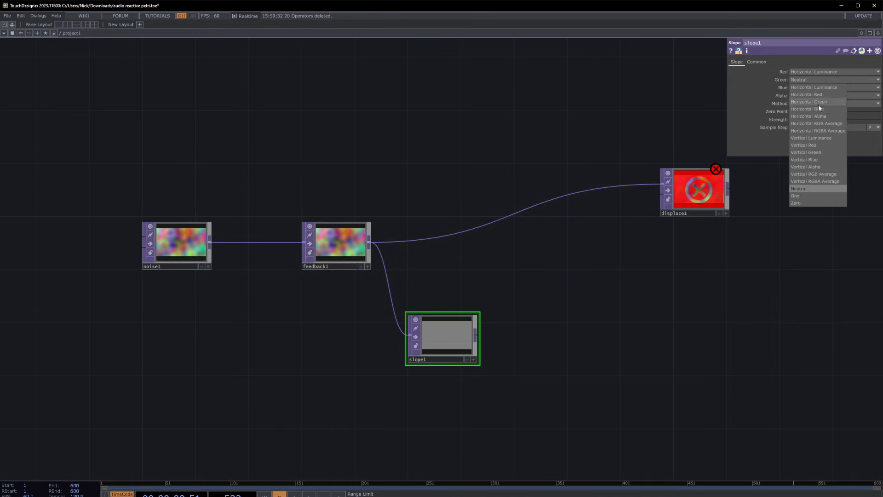
left_click(819, 137)
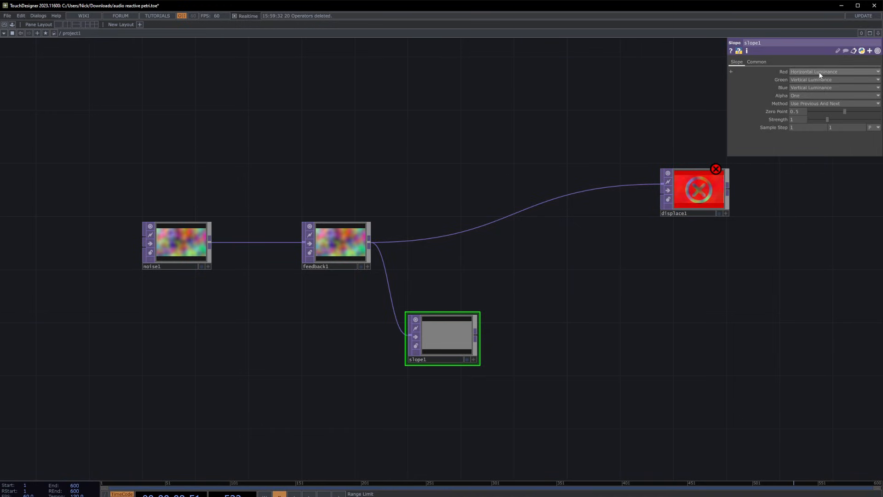
Set the slope operator's Blue channel to Zero, its strength to 4 and its zero point to 0.
left_click(812, 88)
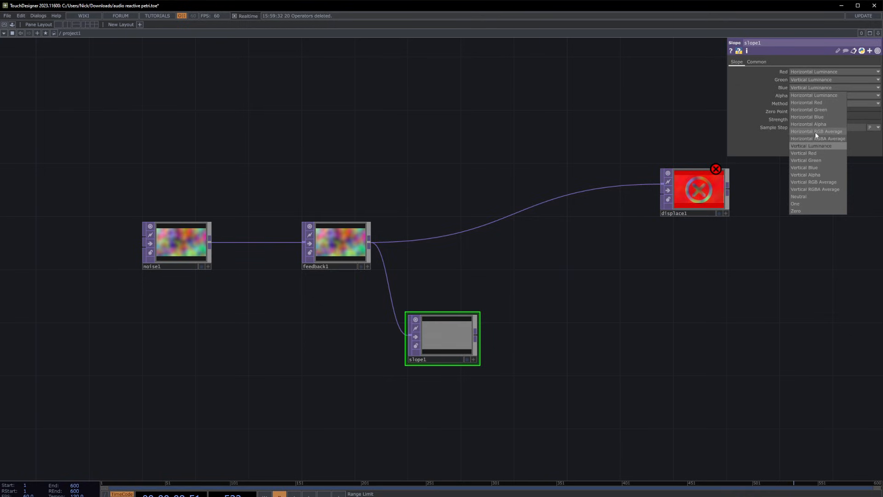
left_click(806, 211)
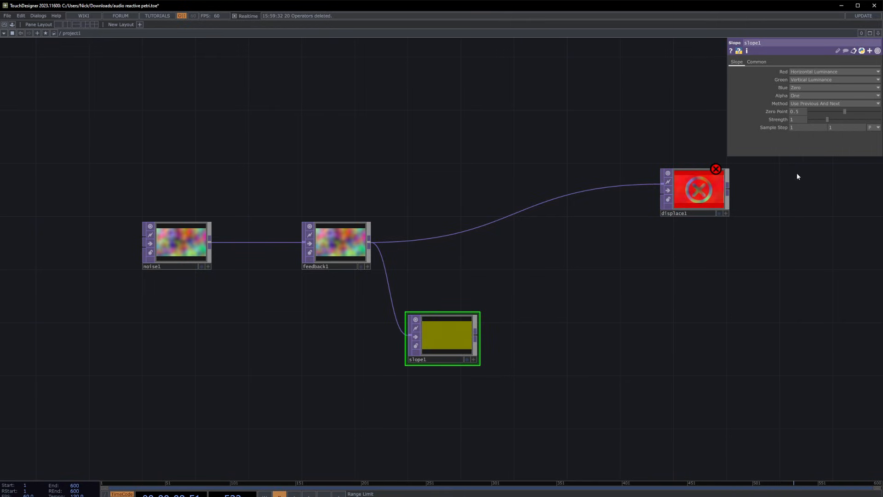
type("4")
key("Return")
left_click_drag(821, 111, 743, 216)
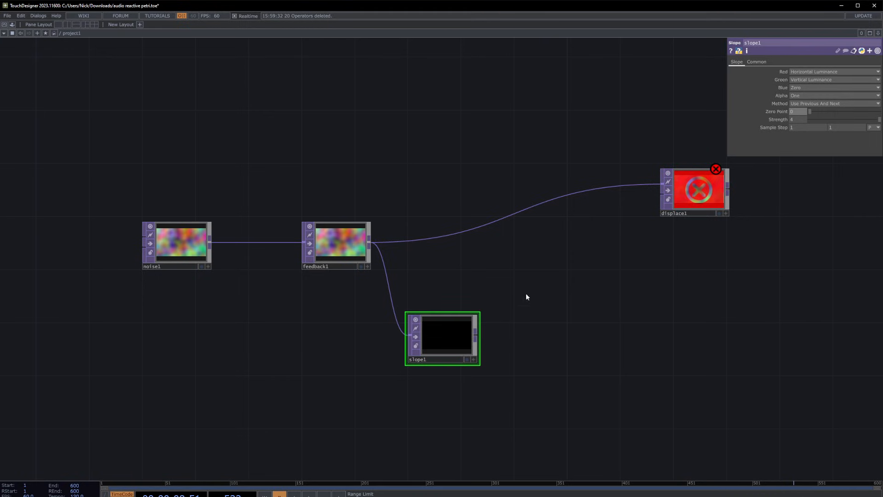
Add a Blur TOP fed by the slope operator's output and set its filter size to 32.
left_click_drag(726, 340, 610, 319)
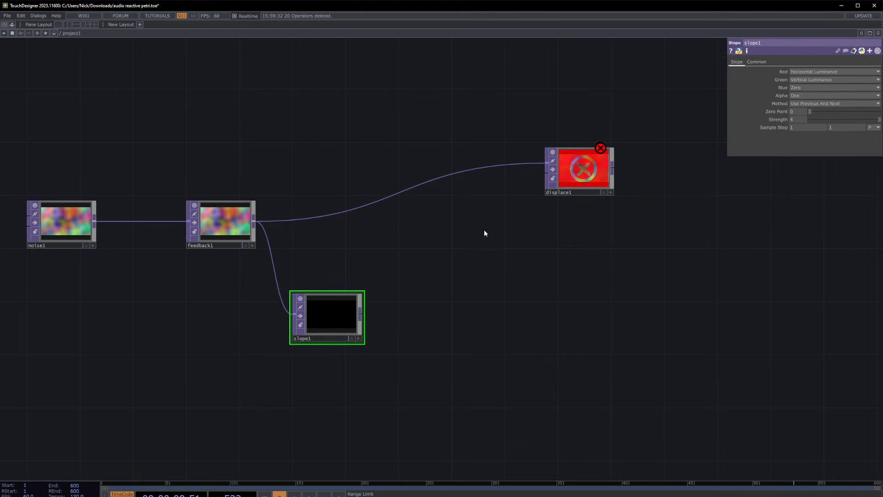
right_click(362, 316)
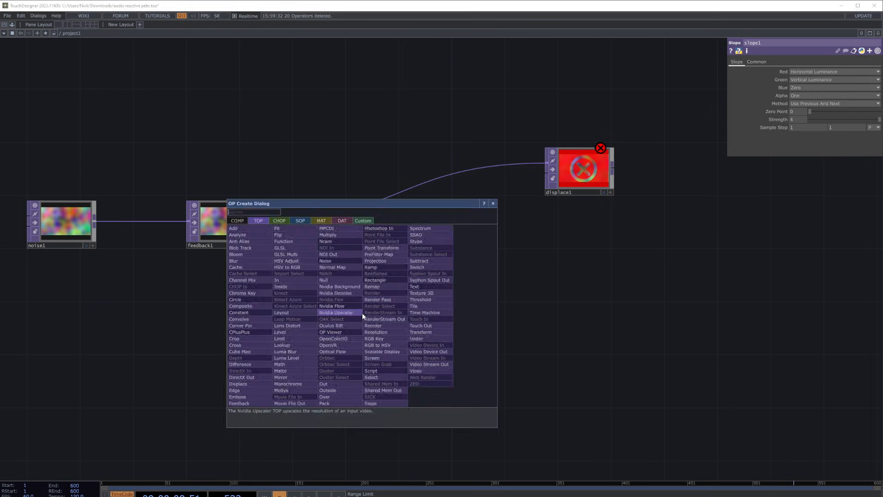
type("blur")
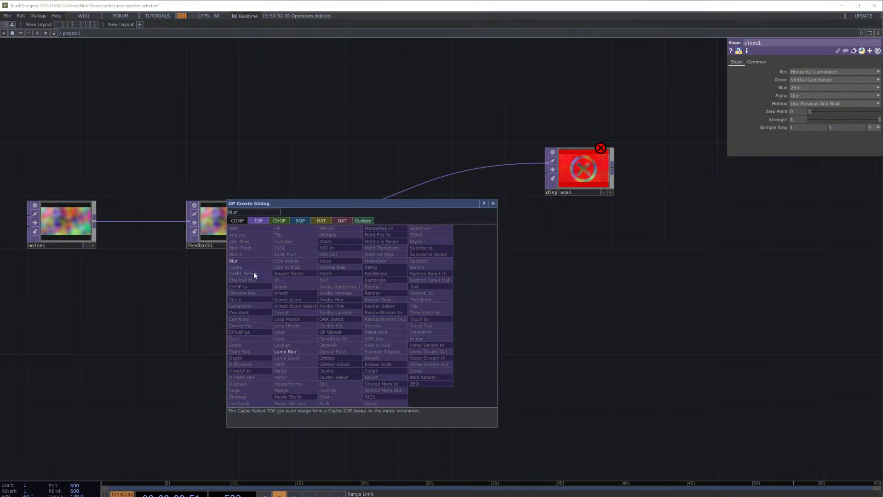
left_click(237, 261)
left_click(437, 315)
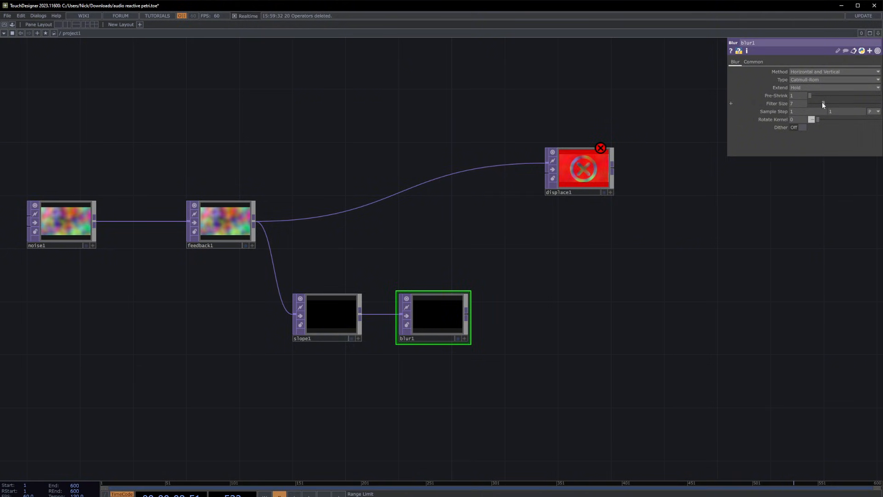
left_click(880, 104)
Add a Noise TOP beside the blur operator, with the blur output connected to its first input.
left_click(466, 316)
type("noi")
left_click(450, 261)
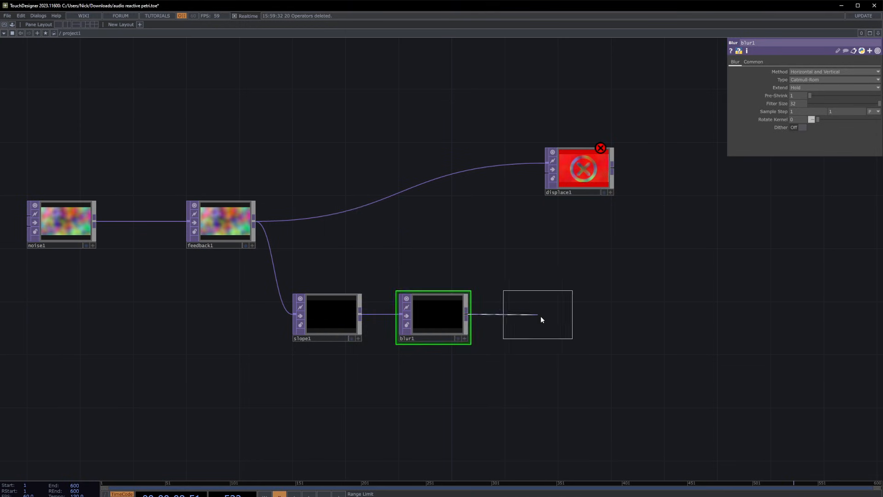
left_click(549, 316)
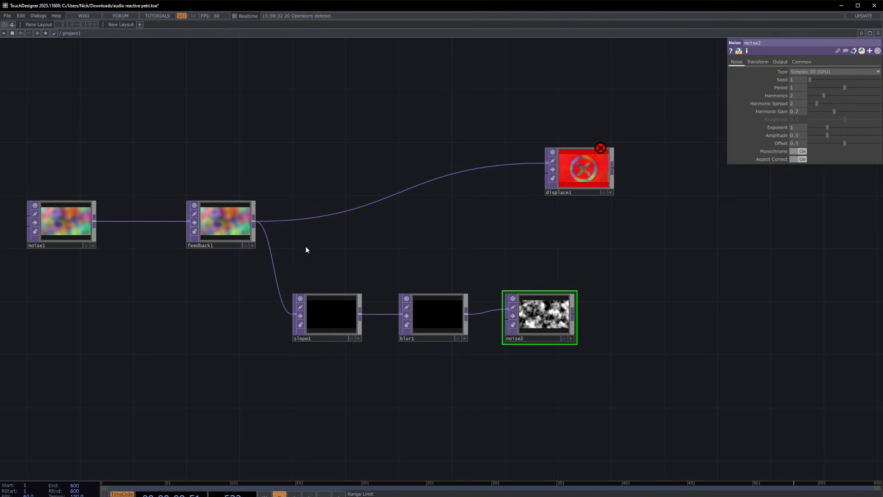
Move the displace operator farther out and slightly up to make room above the slope, blur and noise chain.
left_click_drag(230, 163, 215, 237)
left_click_drag(603, 292, 309, 321)
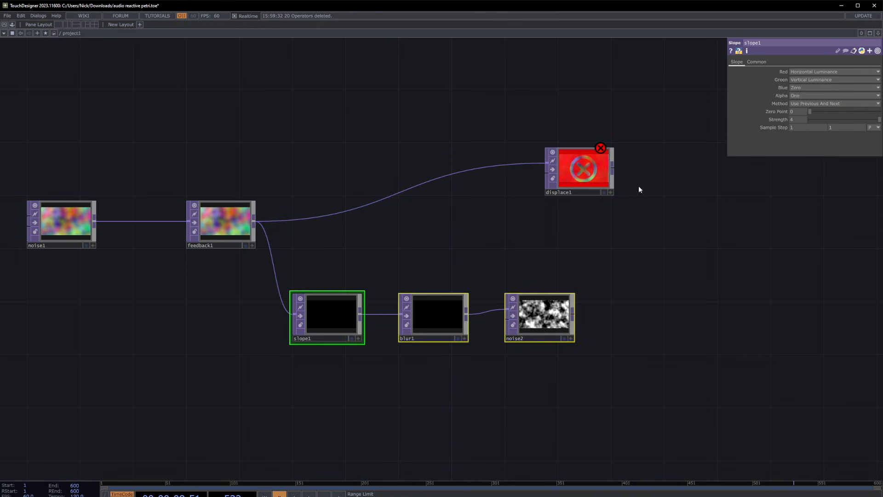
left_click(585, 172)
left_click_drag(586, 173, 672, 163)
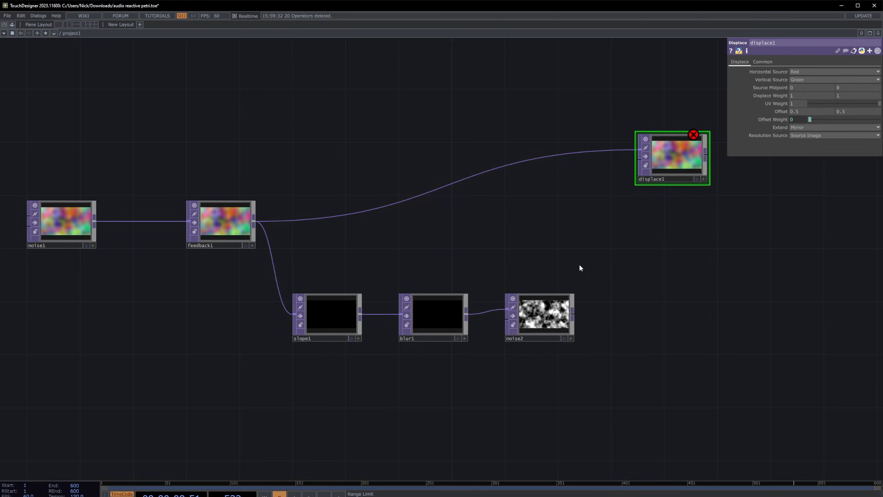
Connect the blur output to the second input of the new noise operator as well.
left_click(543, 312)
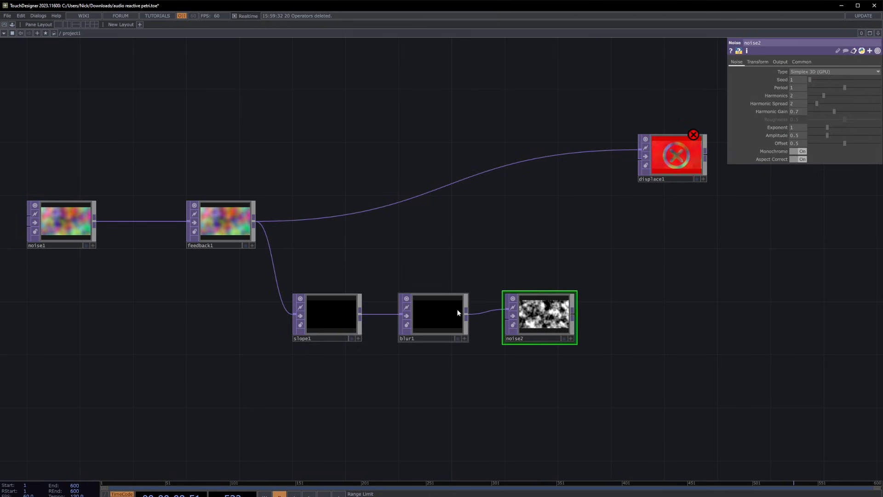
left_click(458, 313)
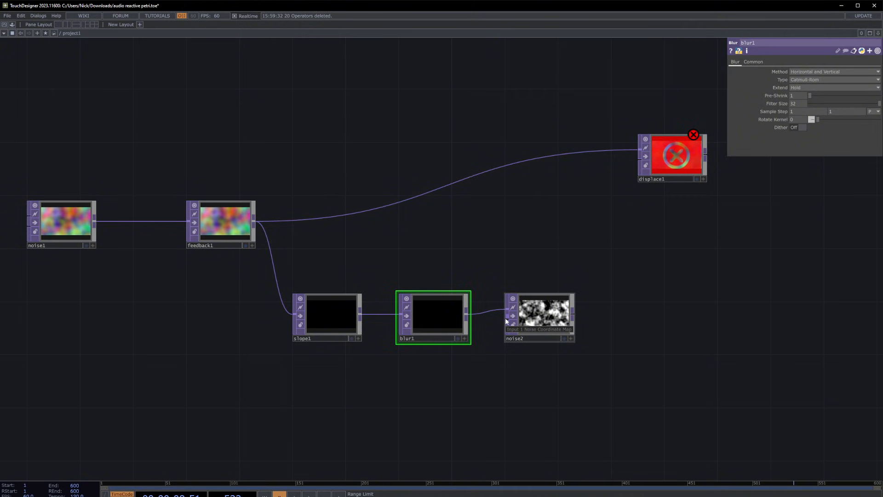
left_click_drag(464, 315, 524, 318)
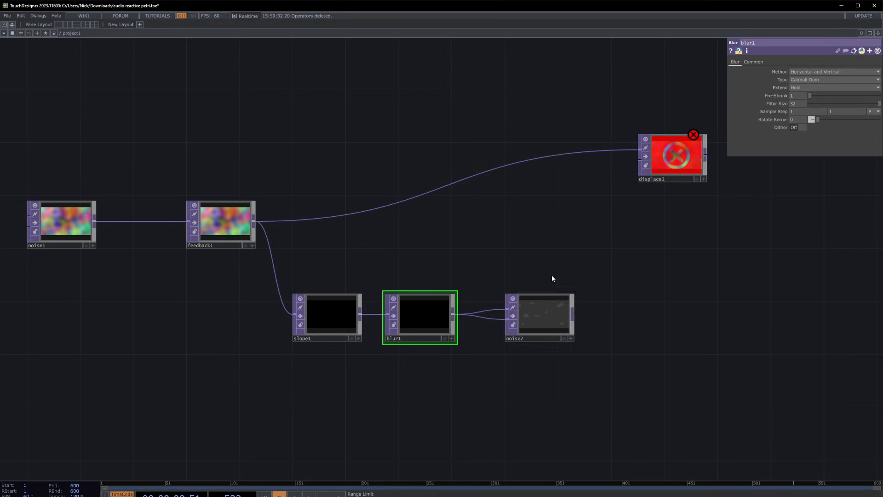
Set the second noise operator's type to Perlin 3D (GPU) and its period to 0.0001.
left_click(565, 290)
left_click(829, 73)
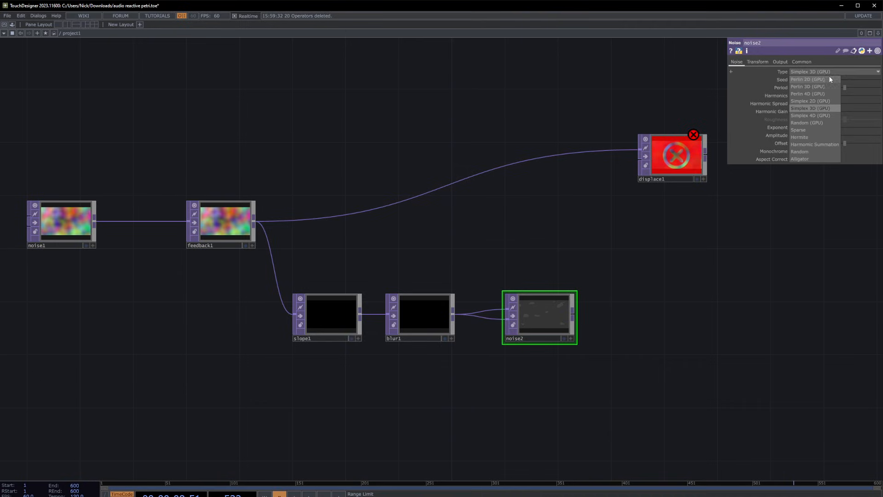
left_click(828, 87)
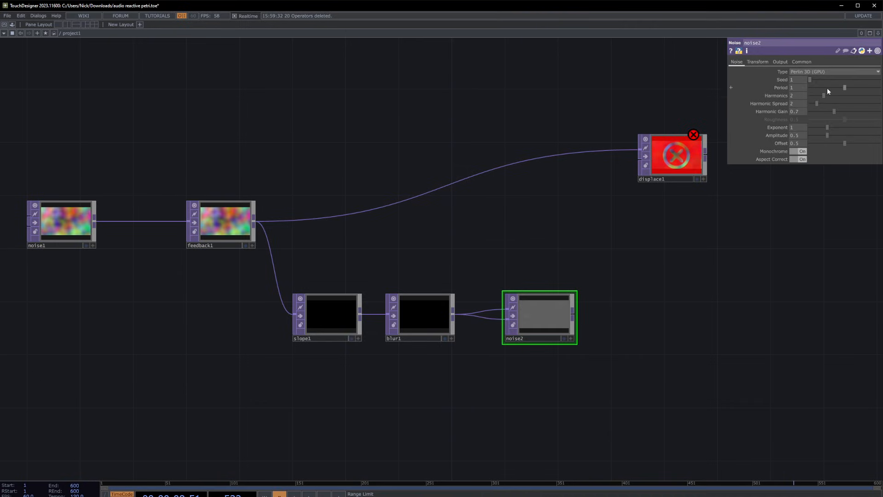
left_click(794, 87)
type("0")
type(".0001")
key("Return")
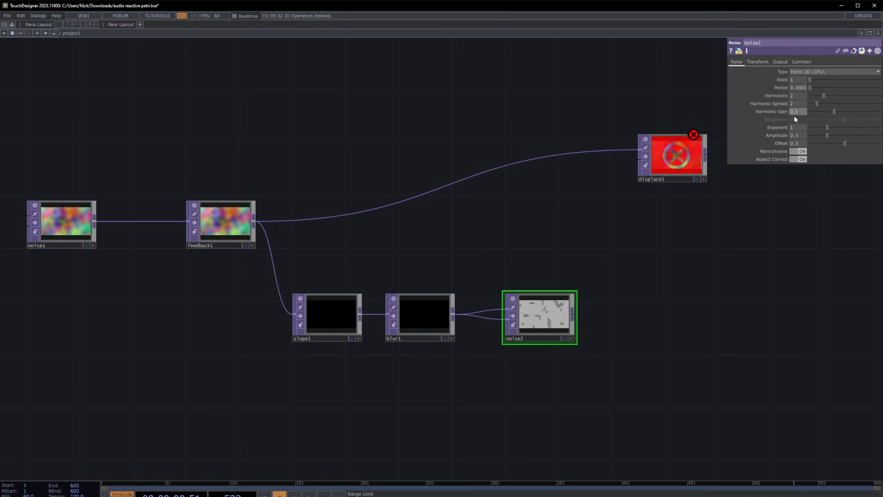
Set the second noise's harmonic gain to 0.01, amplitude to 0.0001 and offset to 0, and turn Monochrome off.
key("Return")
type("0.0001")
key("Return")
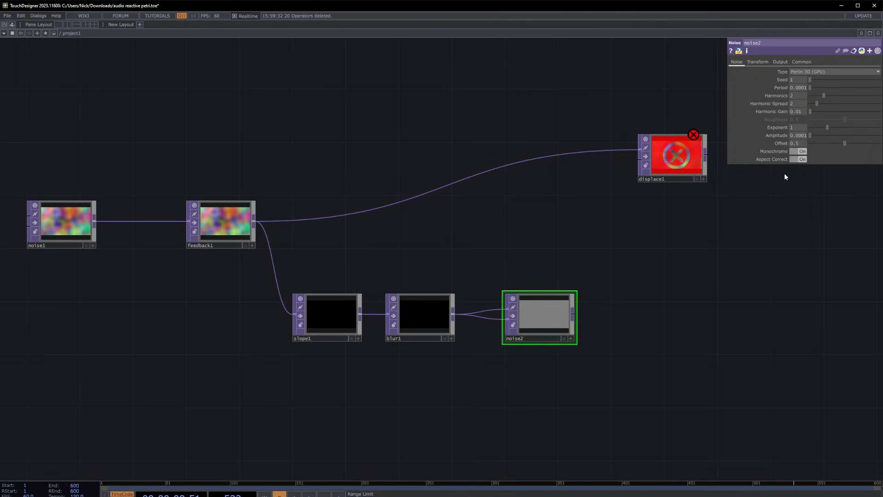
left_click_drag(845, 143, 798, 146)
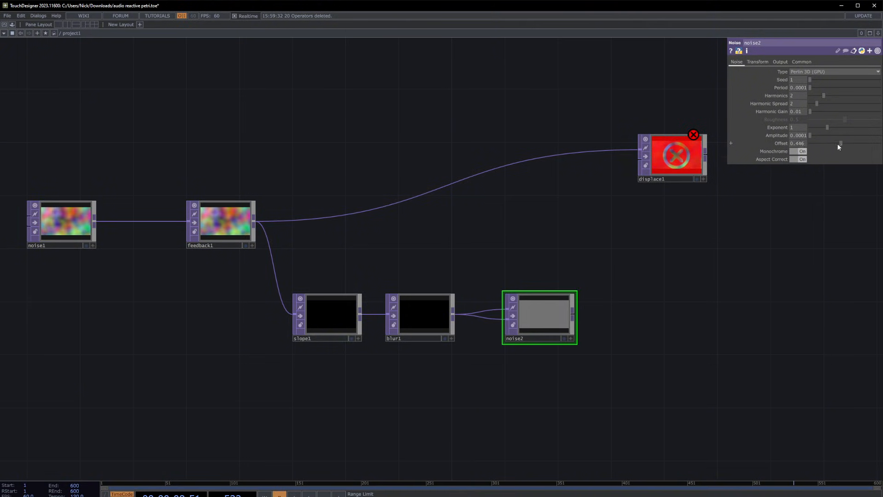
left_click(794, 151)
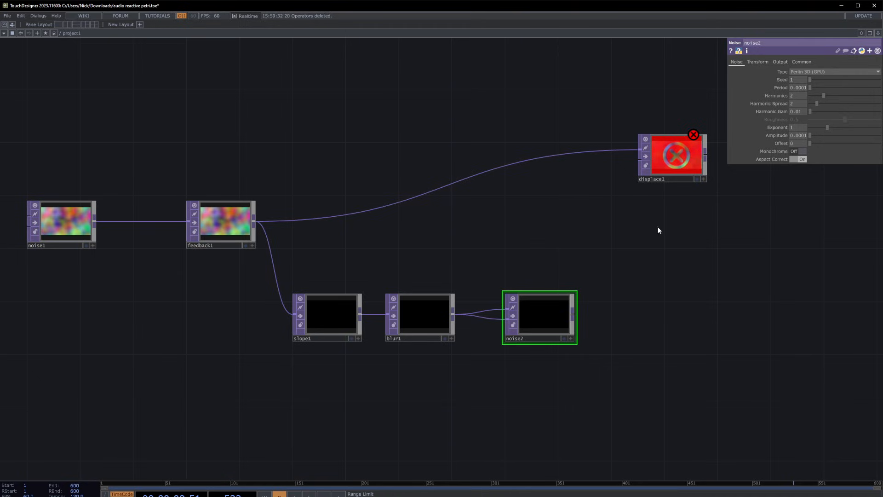
Preview the first noise operator in the network background and try shifting its translate values.
left_click(757, 62)
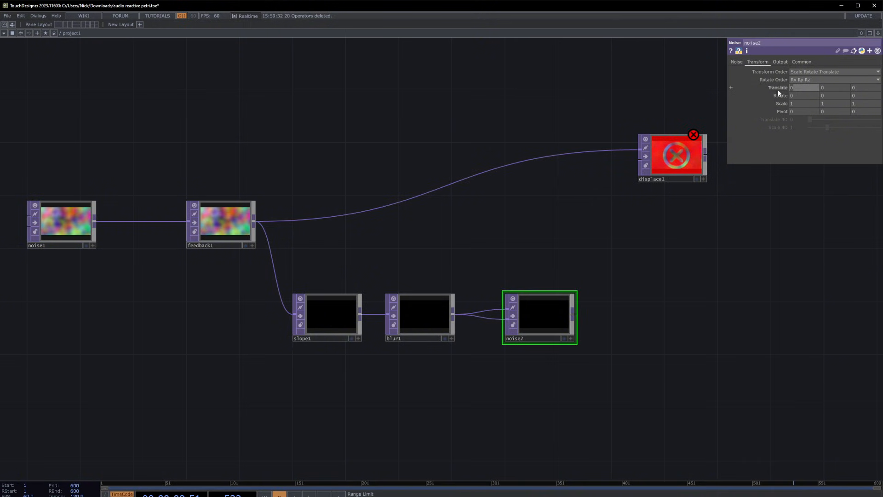
left_click_drag(33, 216, 73, 220)
left_click(77, 213)
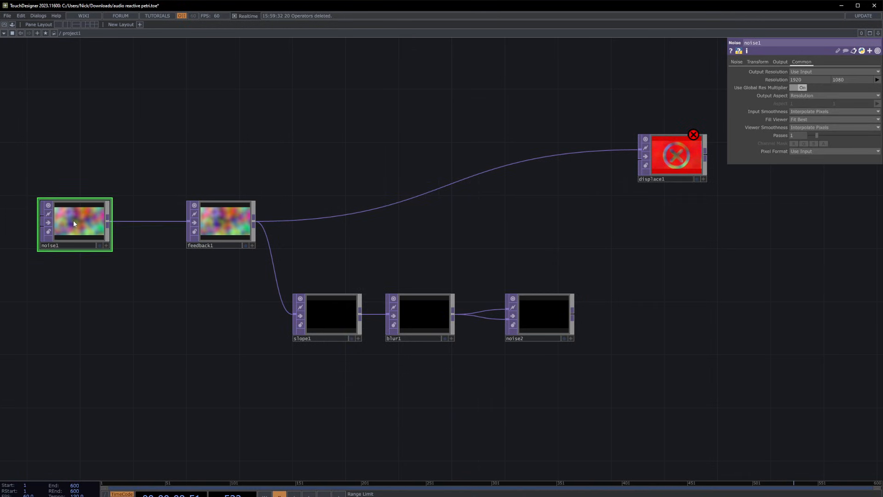
left_click(100, 245)
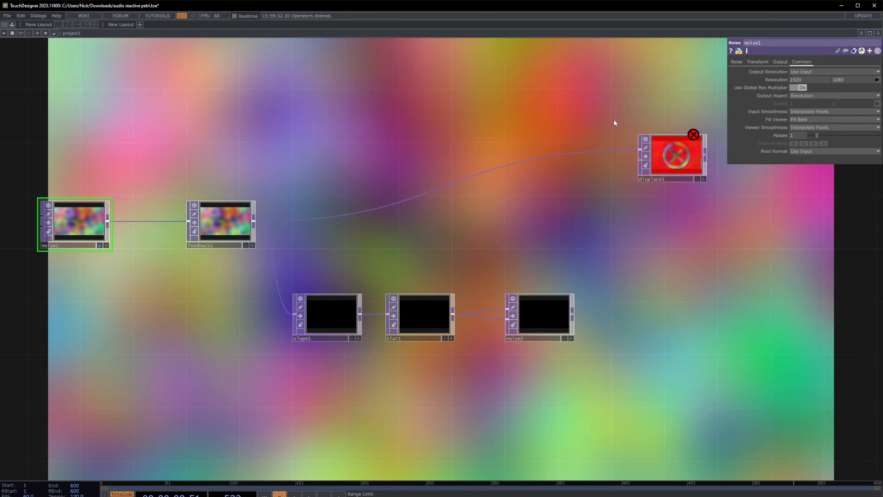
left_click(763, 62)
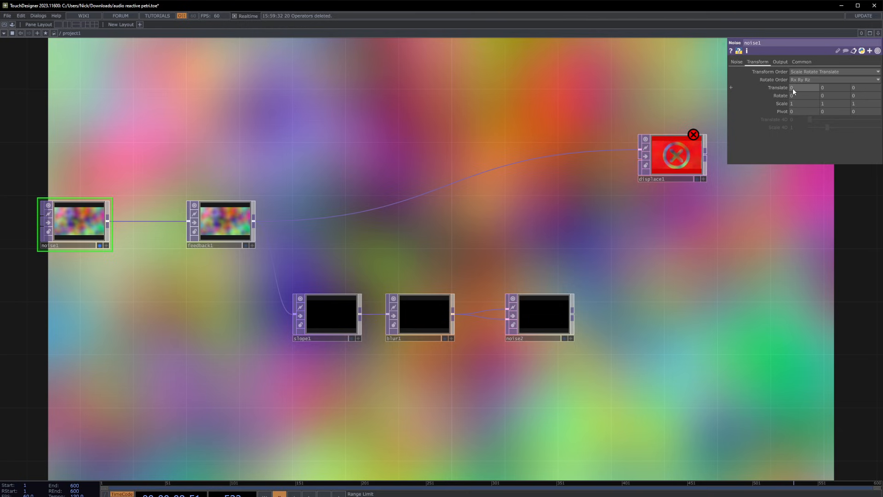
left_click_drag(794, 92, 838, 89)
left_click(99, 245)
Drive the second noise operator's Z translate with the expression absTime.seconds and briefly toggle timeline playback.
left_click(529, 297)
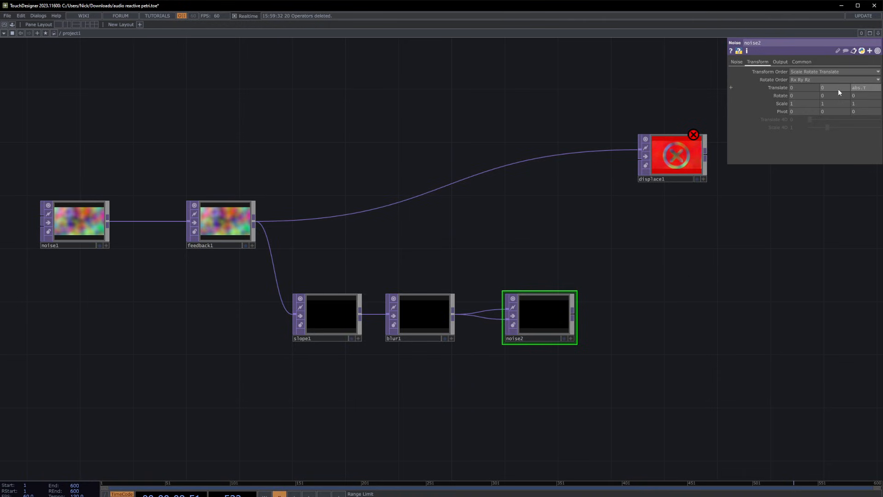
type("seconds")
key("Return")
left_click(857, 88)
left_click(833, 111)
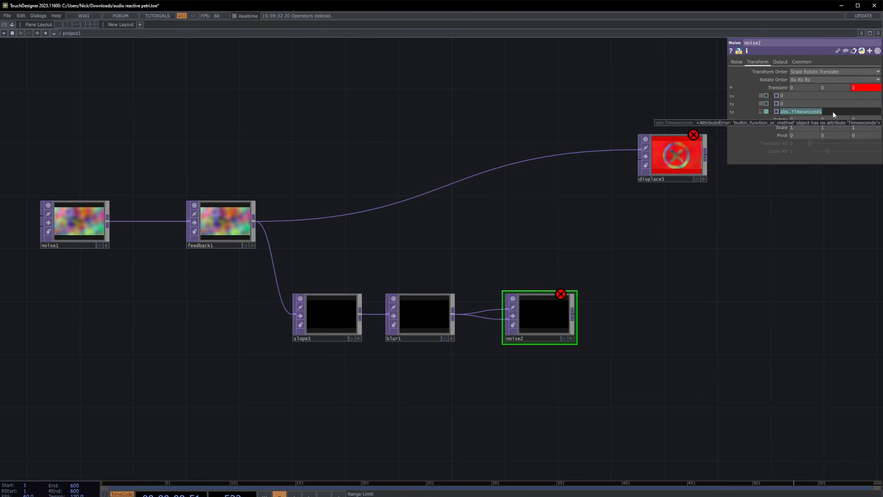
type("absTime")
left_click_drag(799, 111, 826, 114)
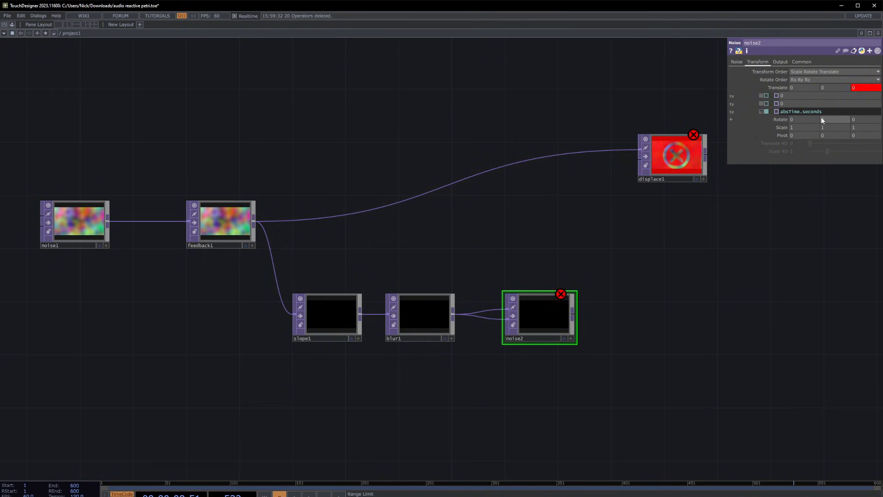
key("Return")
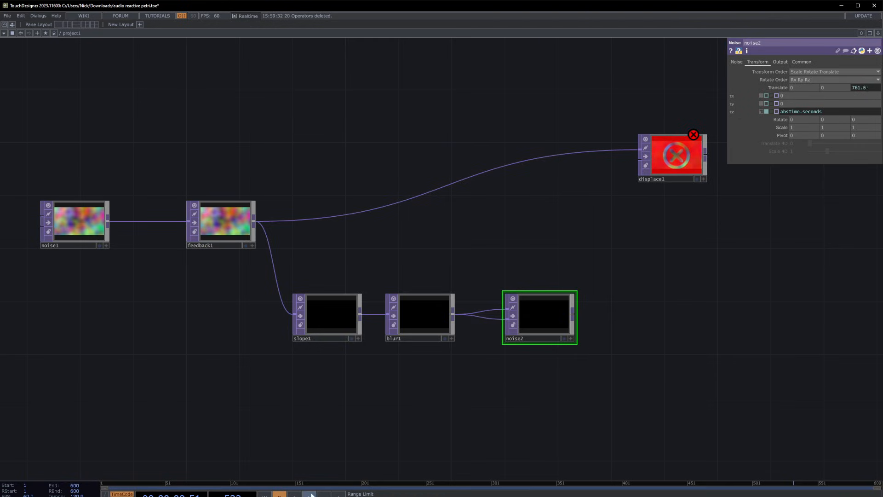
key("space")
key("space")
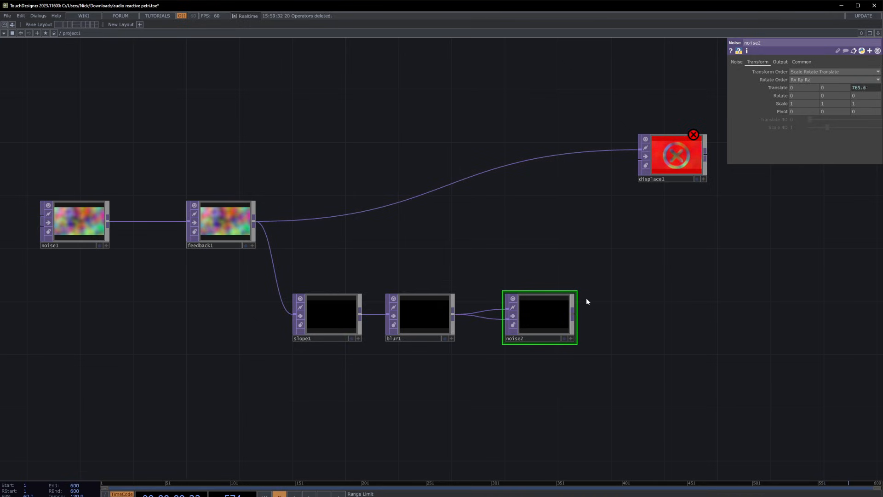
Connect the second noise output to the displace operator's second input and preview the displaced image in the background during playback.
left_click_drag(572, 313, 637, 164)
left_click(684, 162)
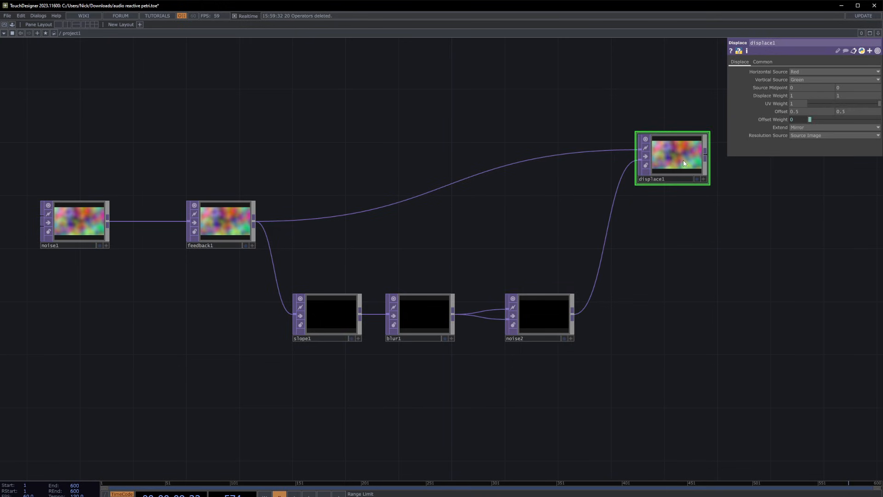
left_click(697, 179)
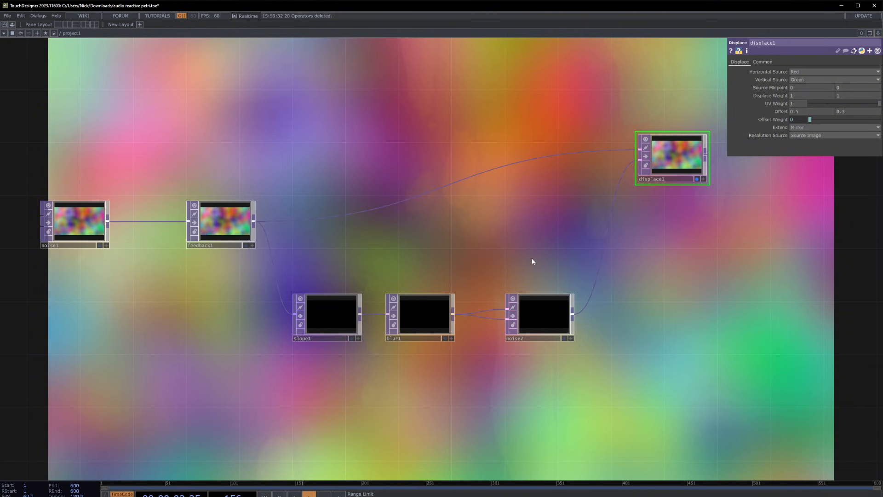
key("space")
Set the displace operator's horizontal displace weight to 0.1 and turn off its background preview.
middle_click_drag(800, 99, 802, 93)
left_click_drag(693, 252, 625, 265)
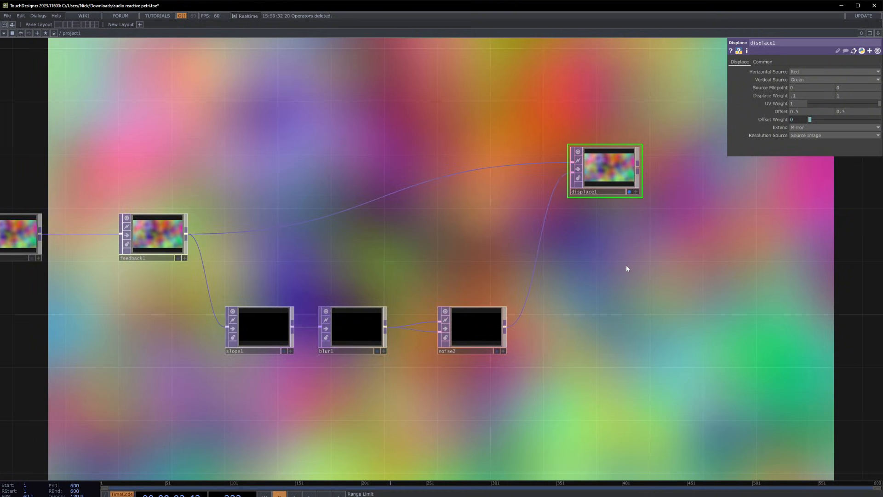
left_click_drag(562, 301, 454, 300)
left_click_drag(582, 253, 559, 259)
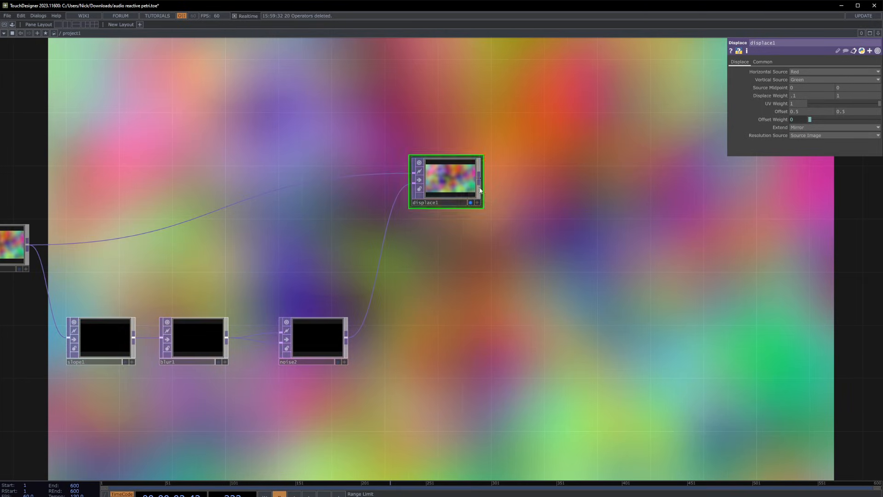
key("d")
Add an Edge TOP beside the displace operator, fed by the displace output.
left_click_drag(518, 195, 439, 212)
left_click(403, 194)
type("er")
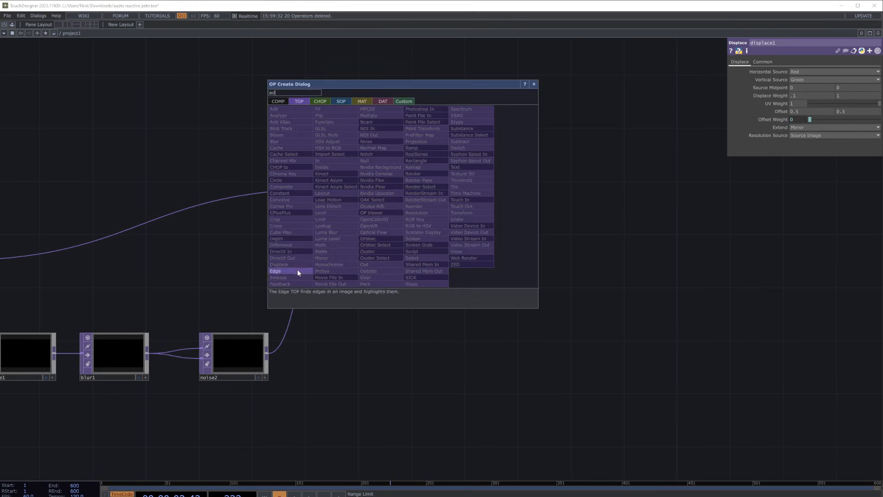
left_click(276, 271)
left_click(530, 208)
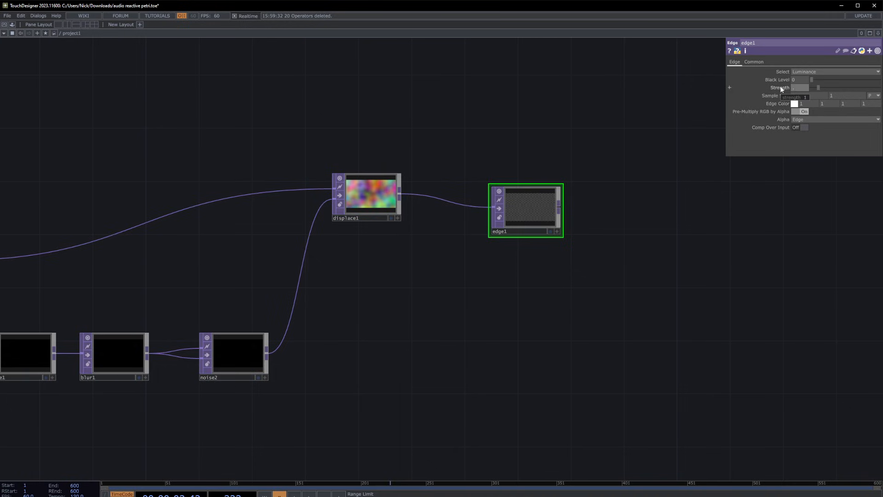
Set the edge operator's strength to .01, turn on Comp Over Input, and reposition the operator slightly below the displace output.
type(".01")
key("Return")
left_click(803, 128)
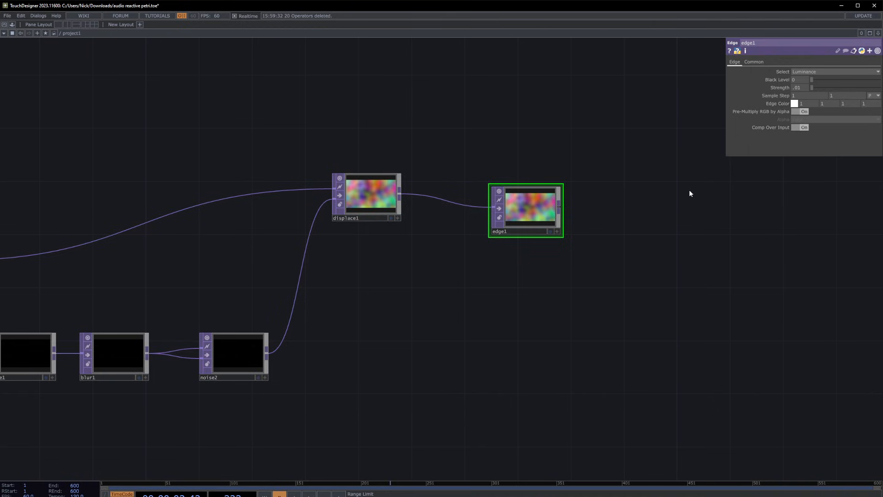
left_click_drag(548, 238, 451, 247)
middle_click_drag(451, 247, 506, 260)
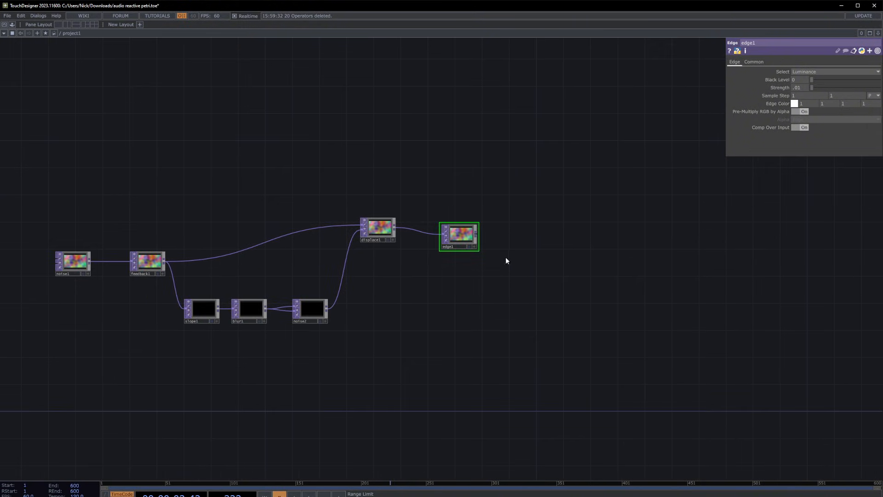
left_click_drag(479, 243, 480, 256)
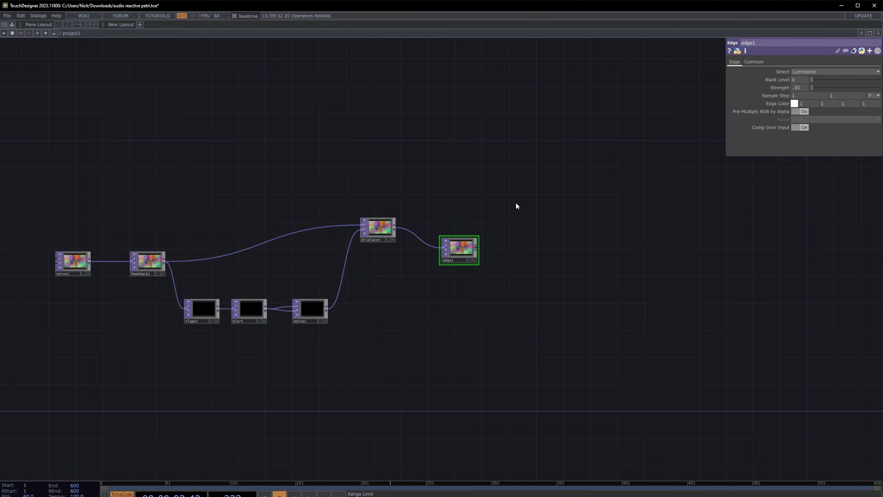
Add a Null TOP fed by the edge operator's output and rename it fbend.
left_click(155, 264)
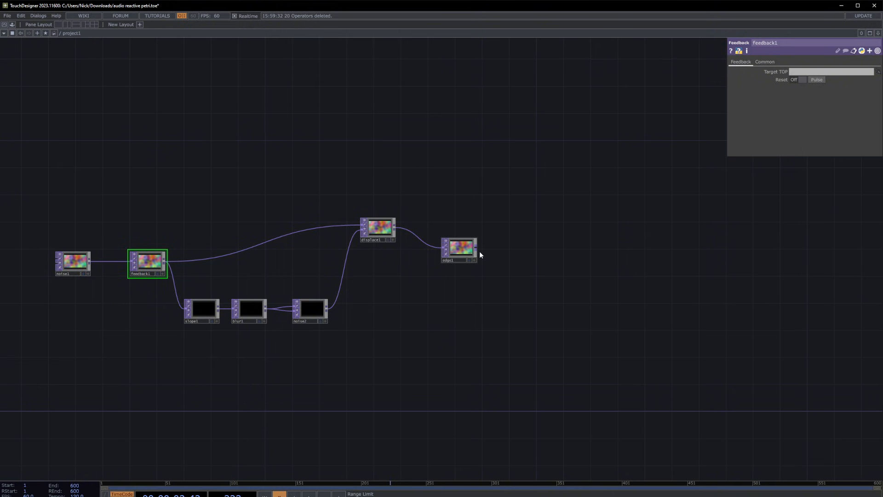
key("Tab")
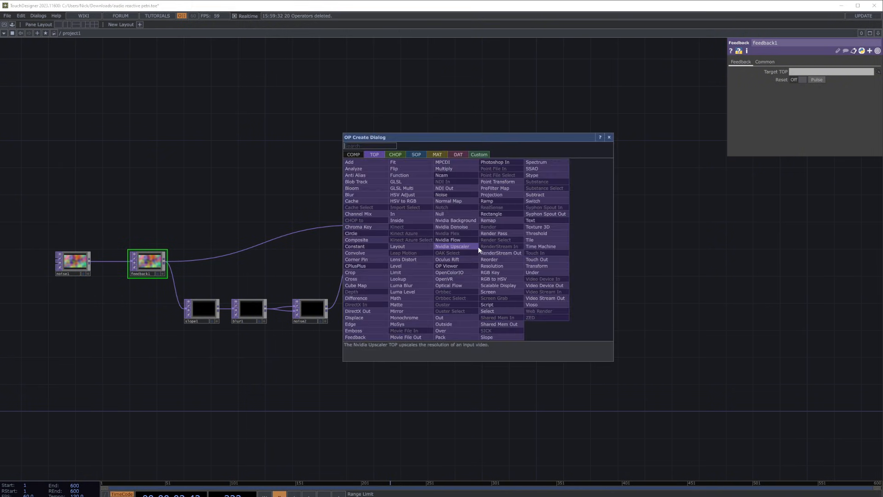
type("nul")
key("Return")
left_click(519, 291)
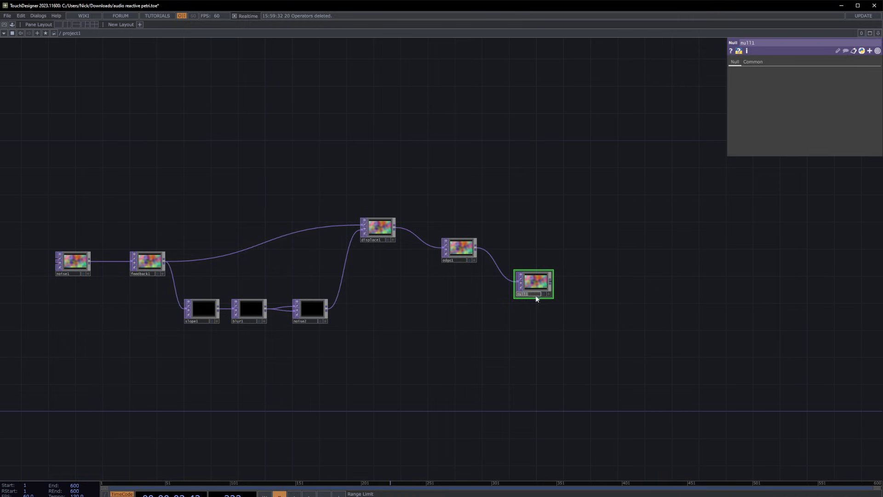
scroll(543, 306, "up", 5)
left_click(529, 294)
type("fbend")
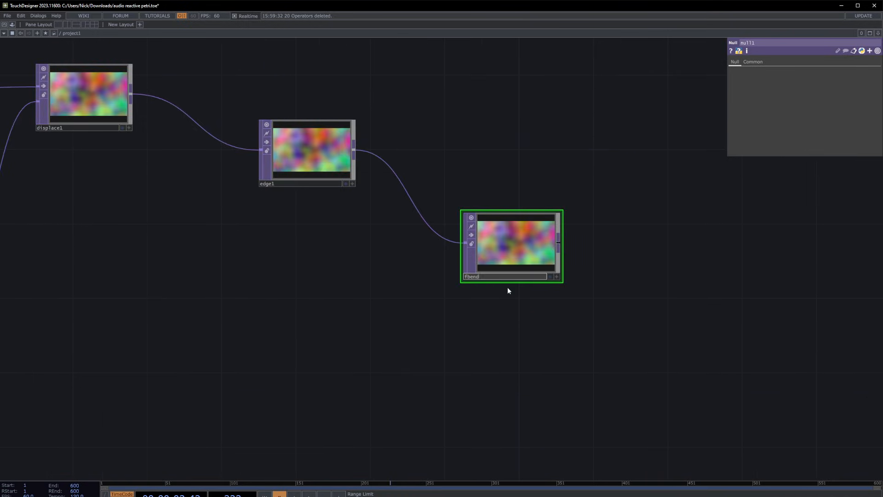
scroll(487, 277, "down", 3)
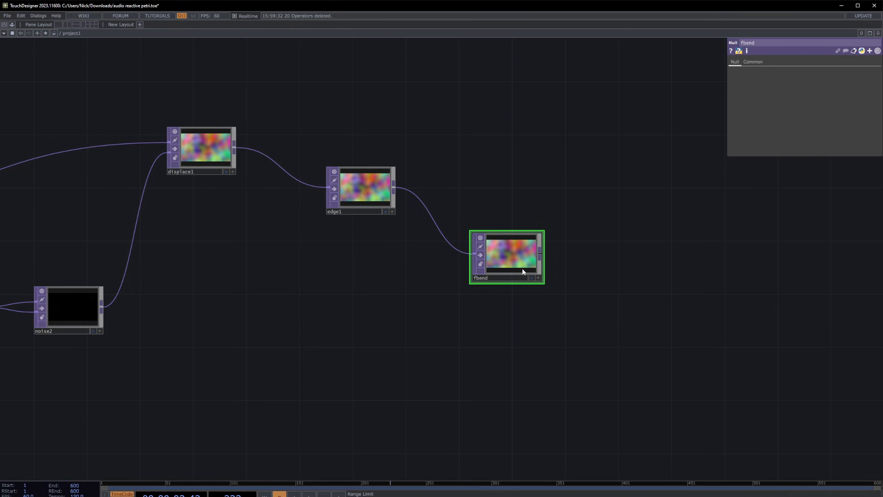
scroll(507, 260, "down", 3)
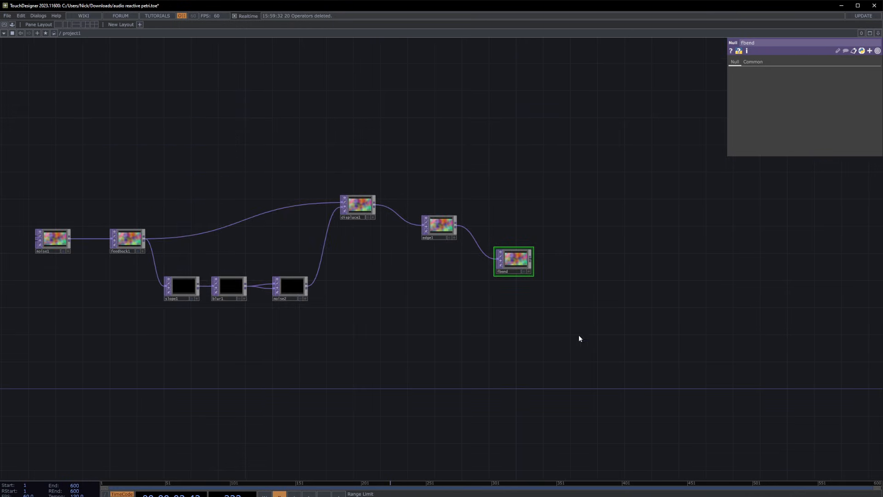
left_click(123, 232)
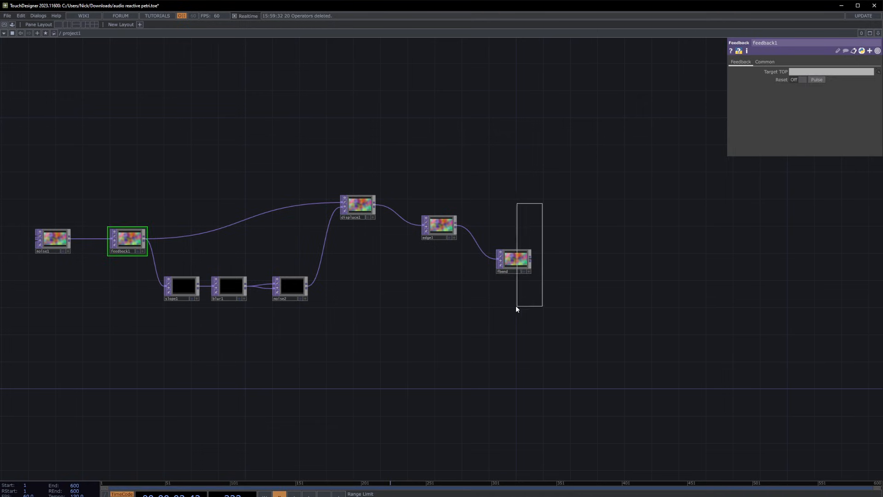
left_click_drag(516, 309, 517, 307)
left_click_drag(348, 212, 178, 313)
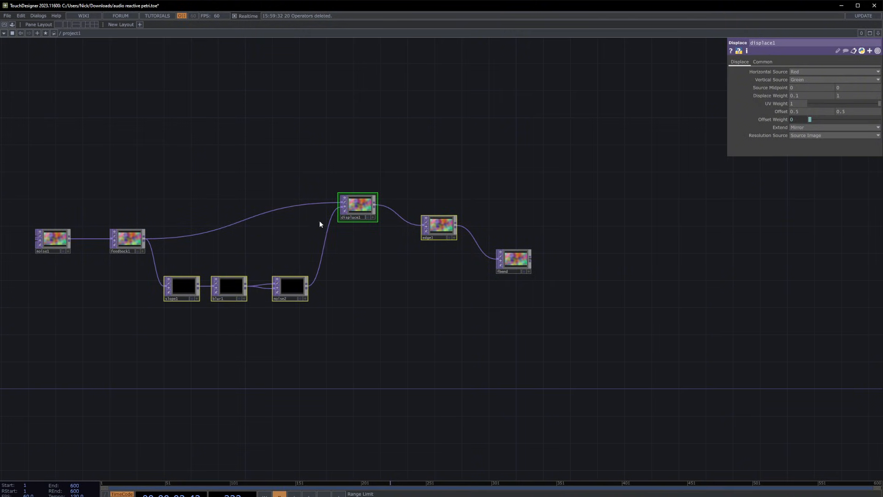
left_click(345, 322)
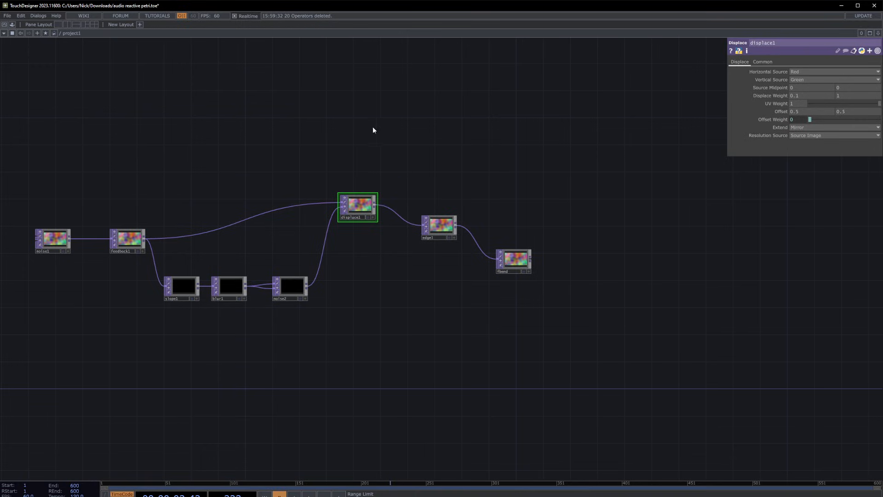
left_click(308, 294)
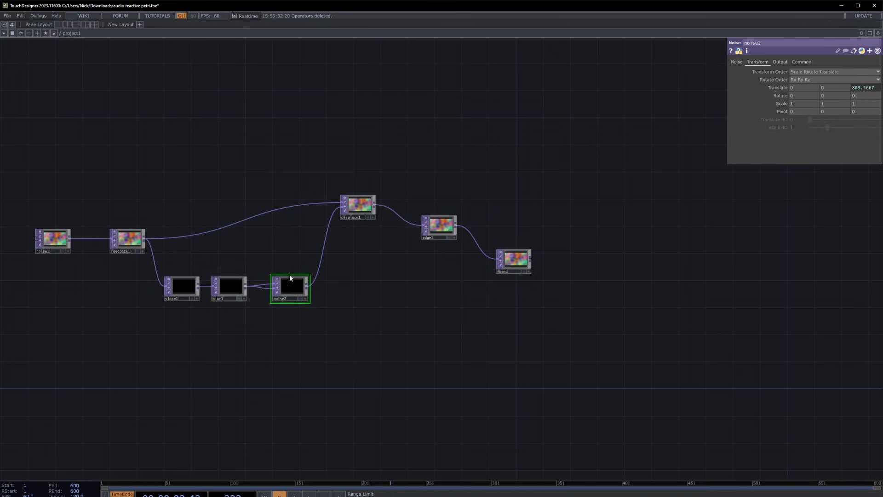
right_click_drag(320, 270, 197, 293)
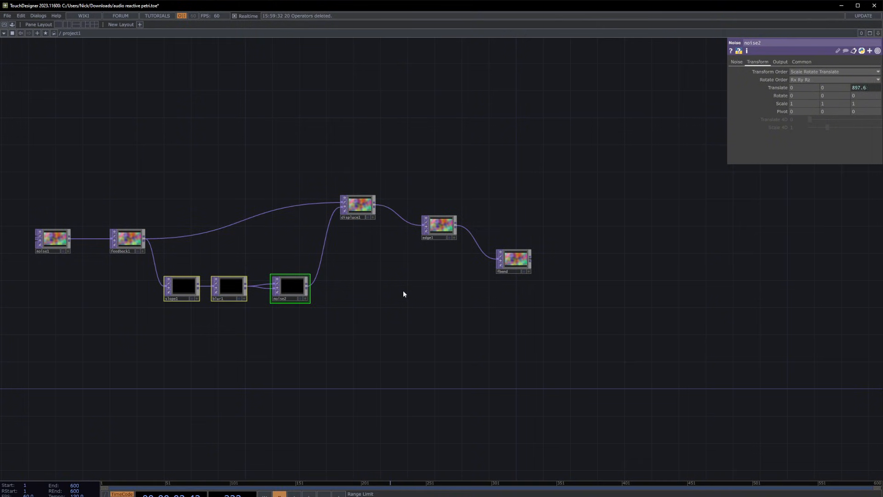
Assign the fbend null as the feedback operator's Target TOP and briefly preview the loop in the background during playback.
left_click_drag(516, 272, 135, 236)
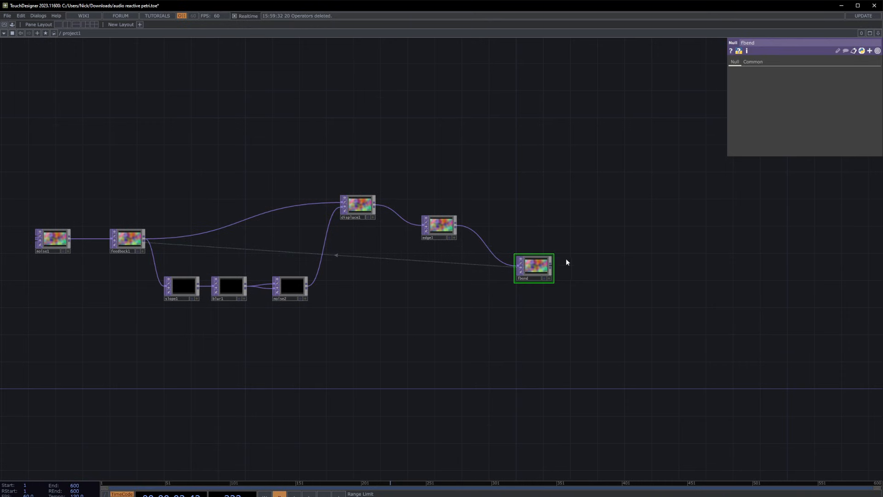
key("d")
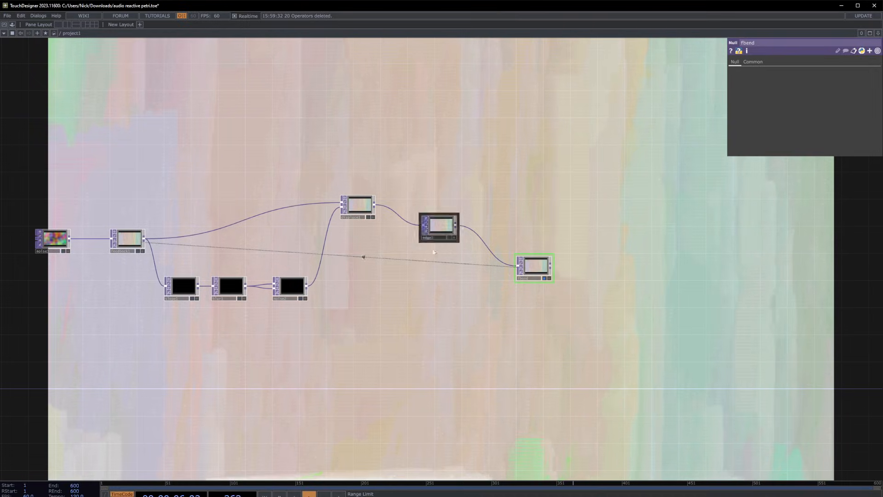
left_click(544, 279)
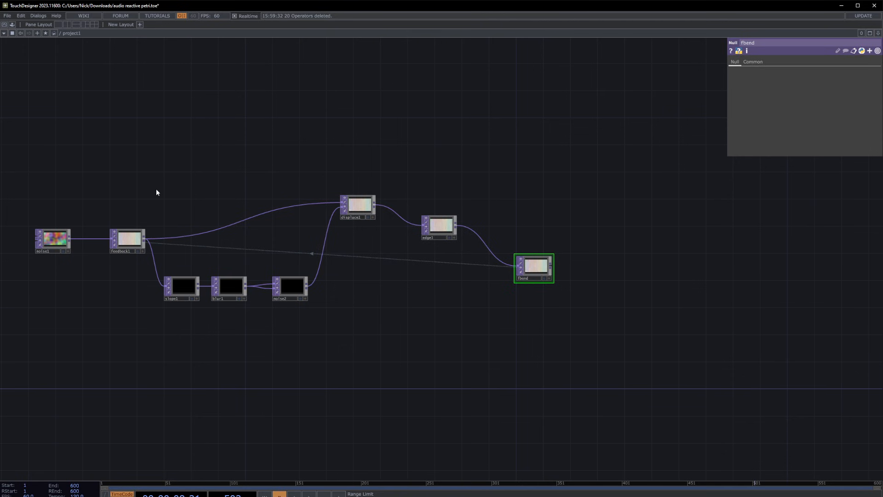
Turn on the fbend null's background display and pulse the feedback operator's reset to restart the loop.
key("Tab")
key("Escape")
left_click(139, 232)
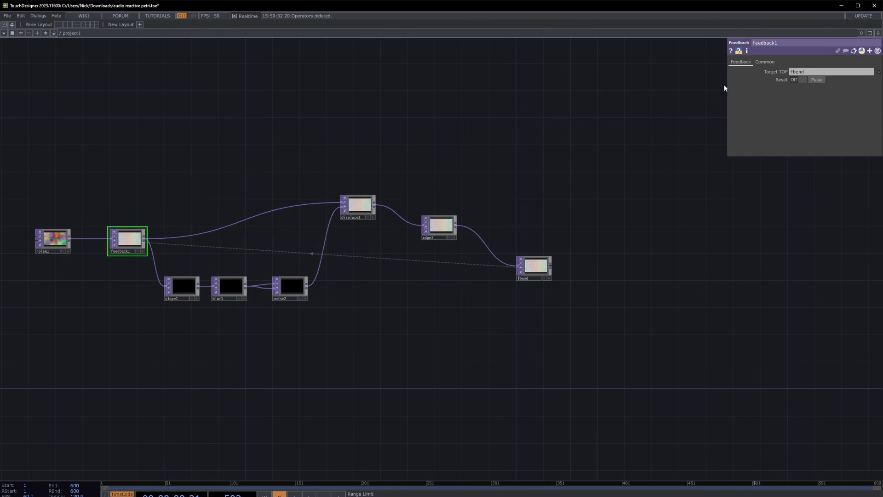
right_click_drag(633, 186, 537, 270)
key("d")
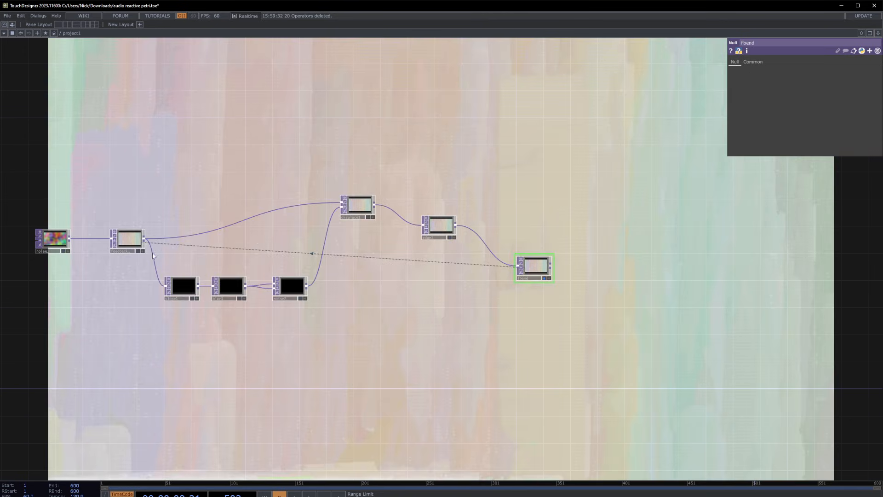
left_click(138, 241)
left_click(818, 80)
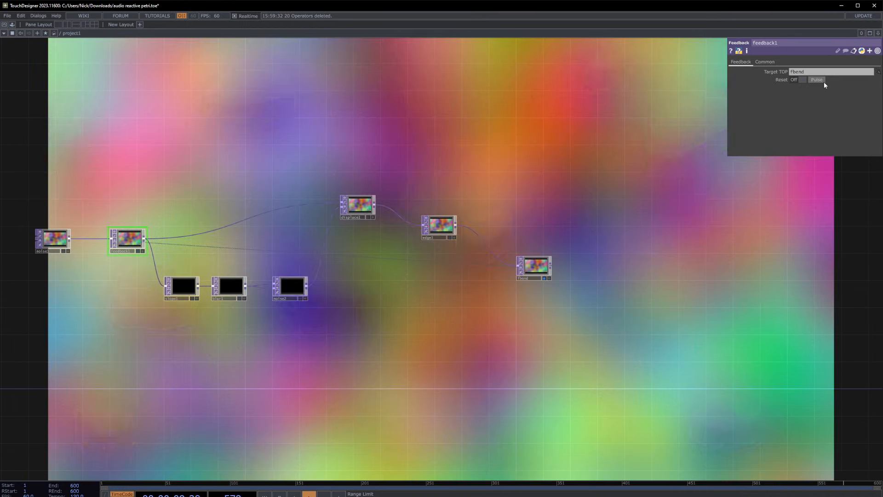
left_click(822, 79)
left_click(823, 79)
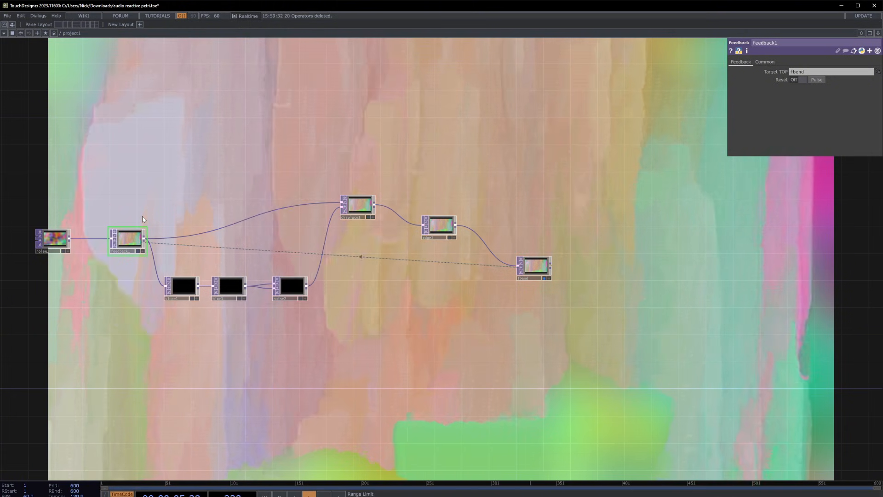
Add a Keyboard In CHOP directly above the feedback operator and test its response to the 1 key.
key("Tab")
left_click(65, 123)
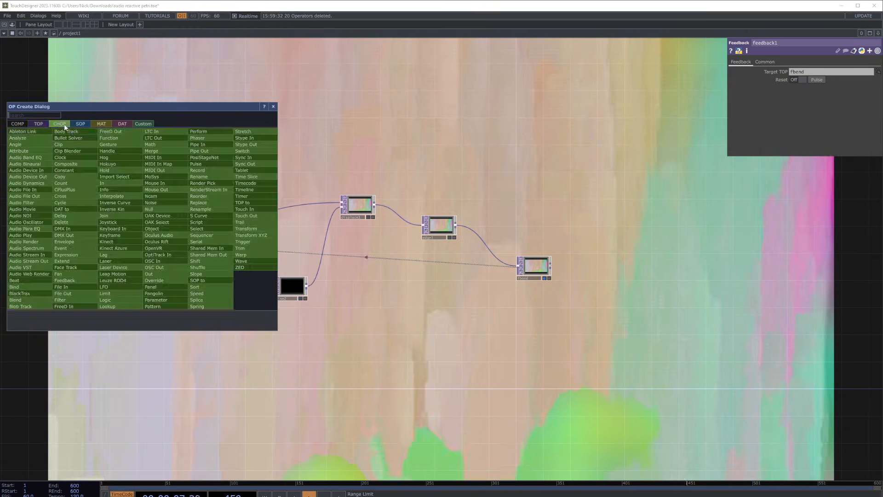
type("kw")
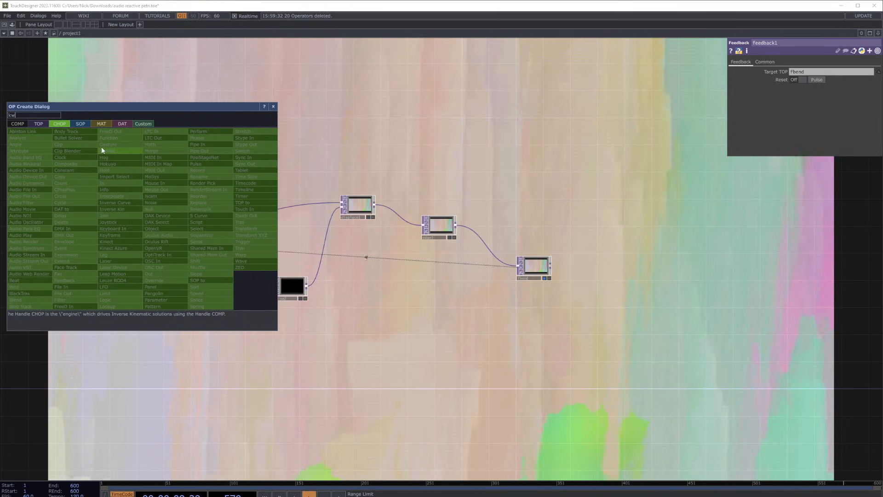
key("BackSpace")
type("ey")
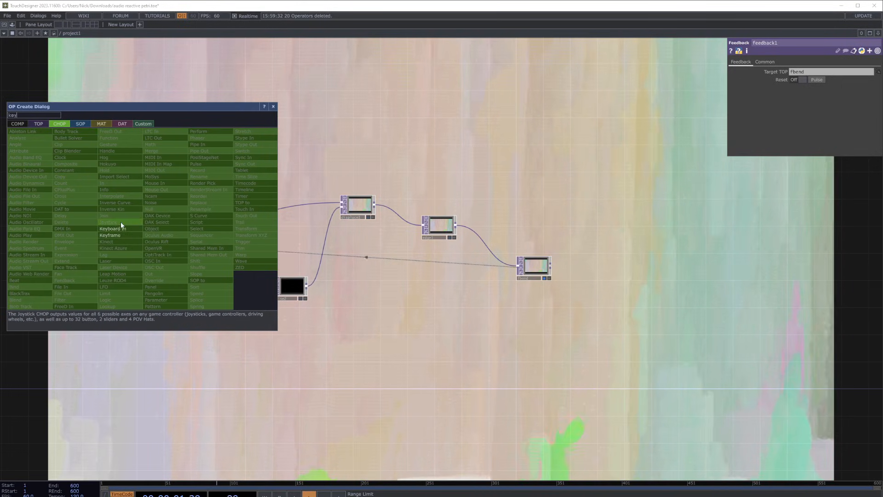
left_click(112, 229)
left_click(128, 207)
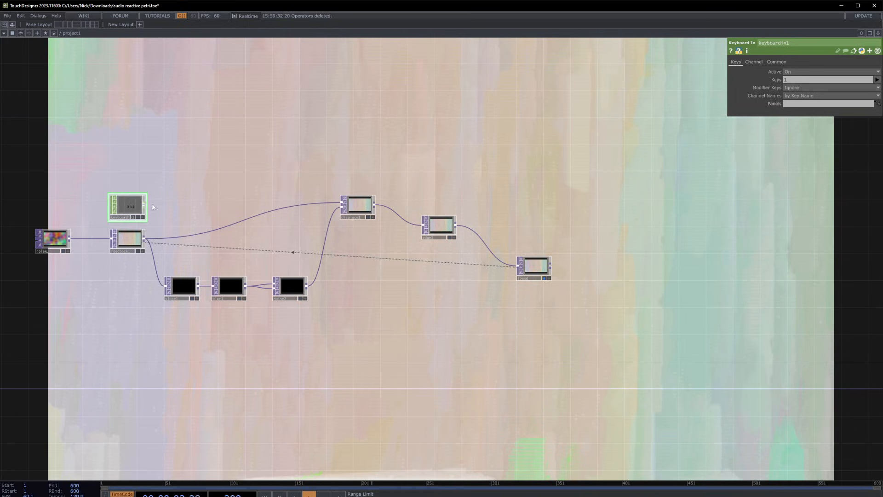
scroll(132, 209, "up", 5)
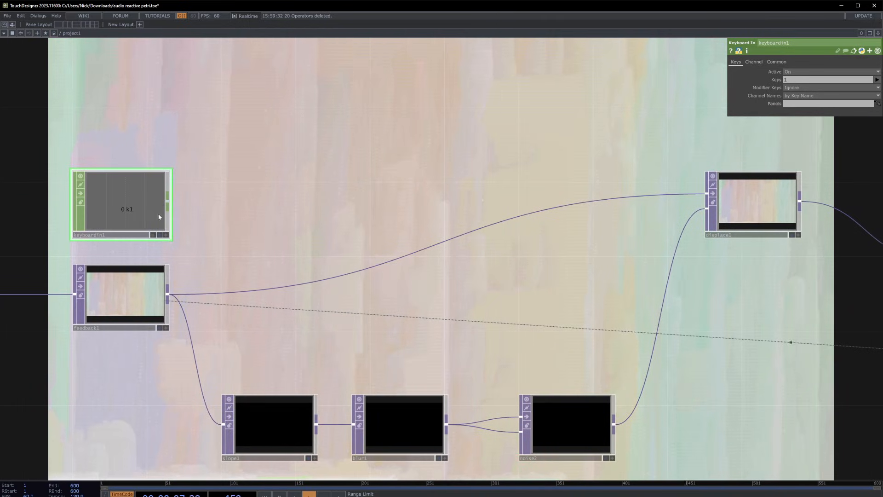
key("1")
key("1")
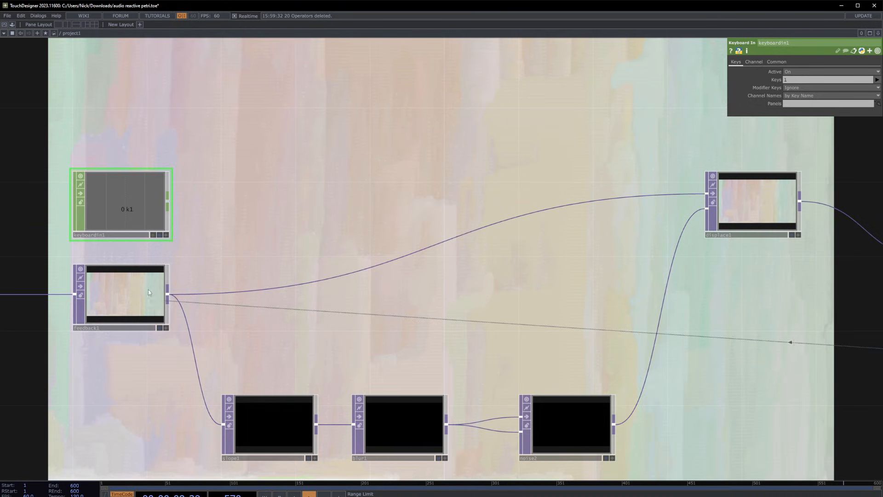
Make the Keyboard In viewer active and link its k1 channel to the feedback operator's Reset Pulse as a CHOP Reference.
left_click(134, 304)
left_click(140, 216)
left_click(138, 297)
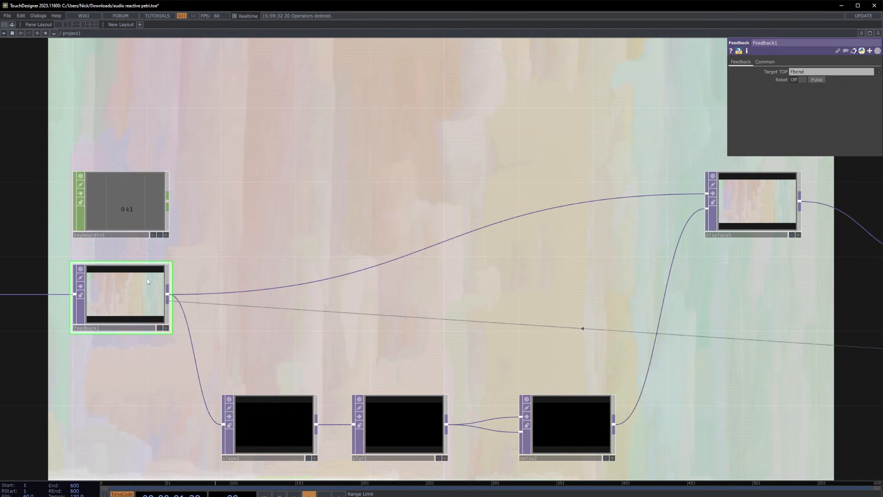
left_click(156, 219)
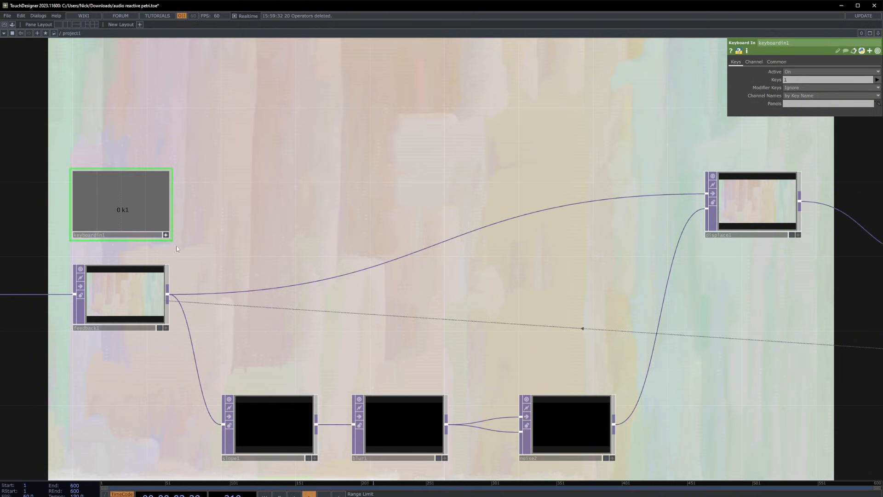
left_click(140, 288)
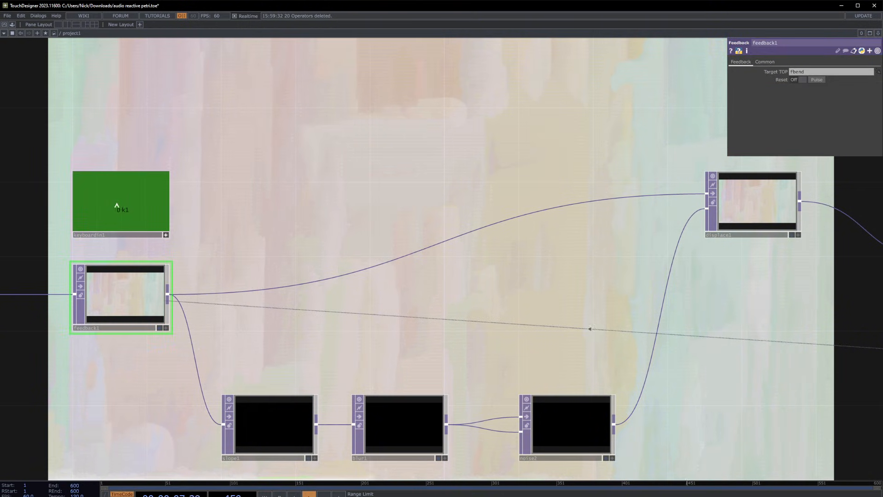
left_click_drag(110, 197, 818, 81)
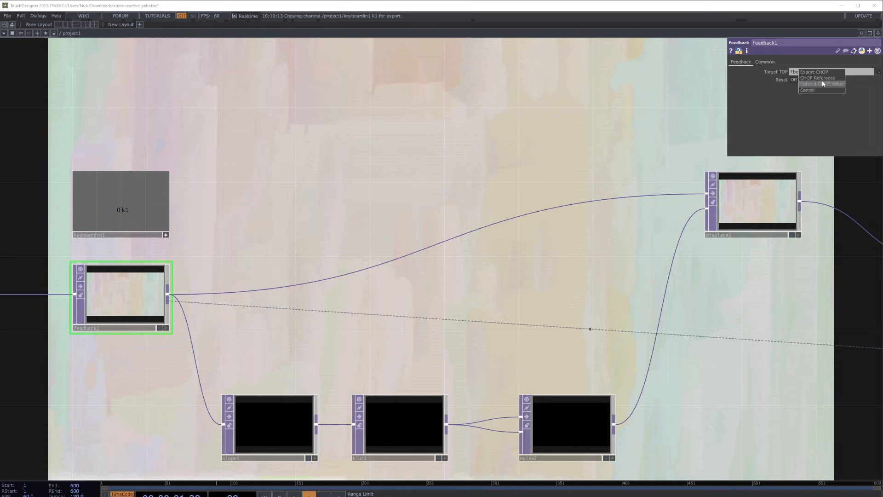
left_click(824, 79)
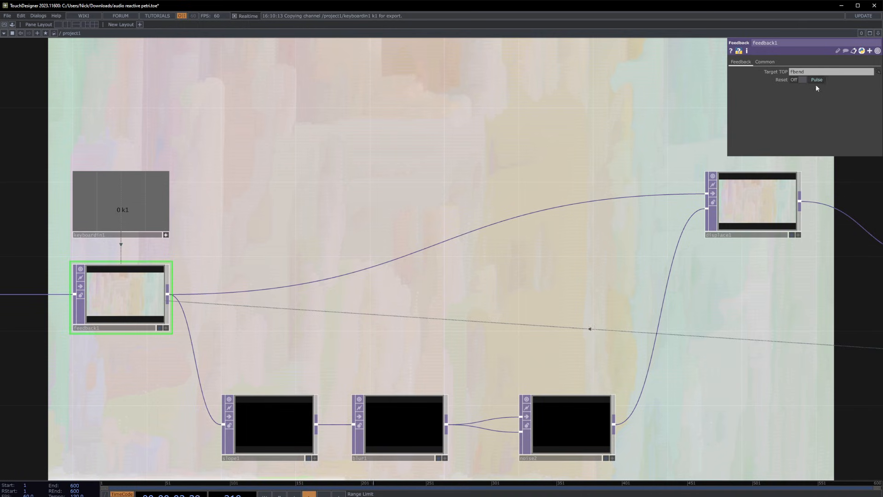
Test the keyboard-triggered feedback reset and watch the visual rebuild in the background.
scroll(340, 228, "down", 4)
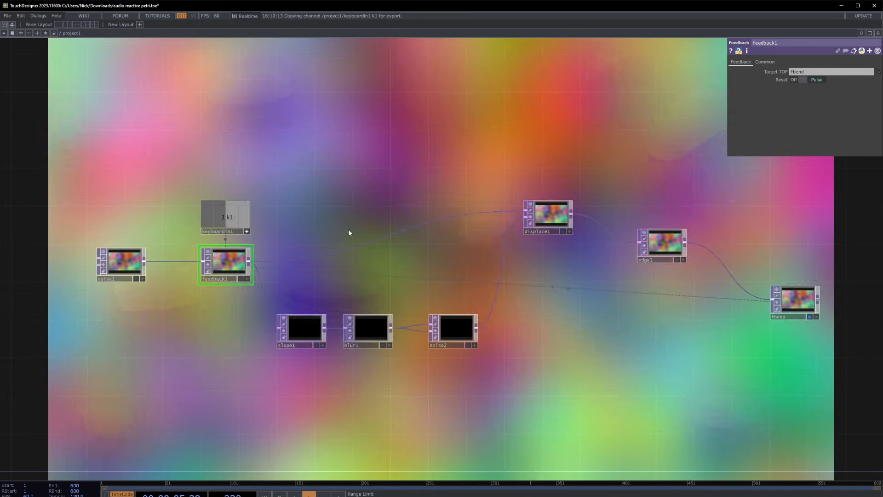
left_click_drag(349, 231, 302, 239)
key("1")
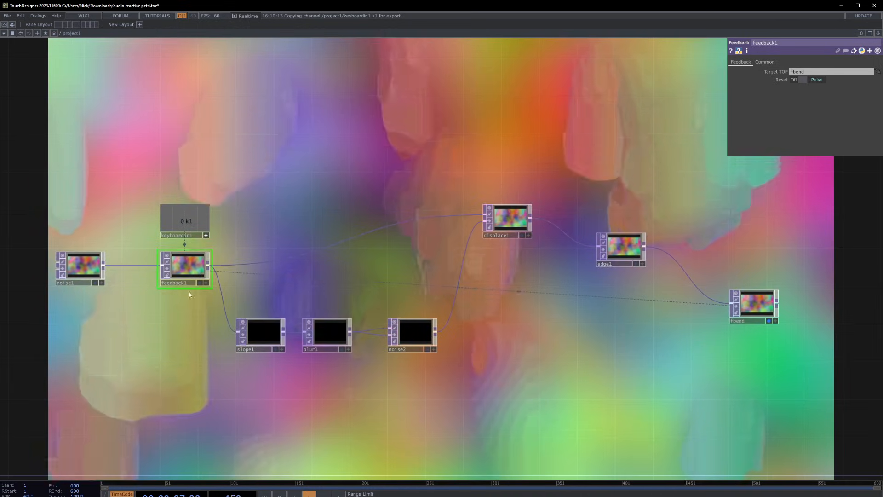
left_click_drag(304, 293, 120, 264)
left_click_drag(173, 209, 250, 209)
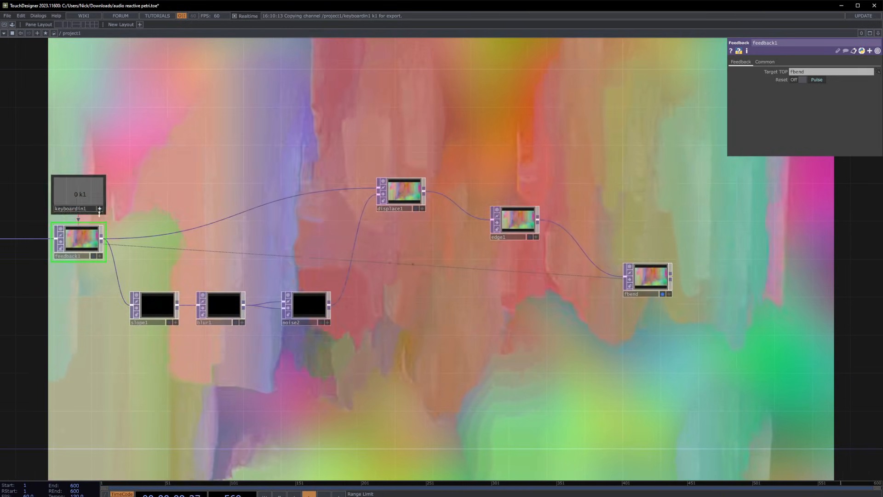
Deactivate the viewer of the Keyboard In CHOP above the feedback operator.
left_click(98, 207)
scroll(614, 254, "down", 3)
scroll(669, 293, "down", 1)
left_click_drag(669, 293, 504, 283)
scroll(395, 225, "up", 3)
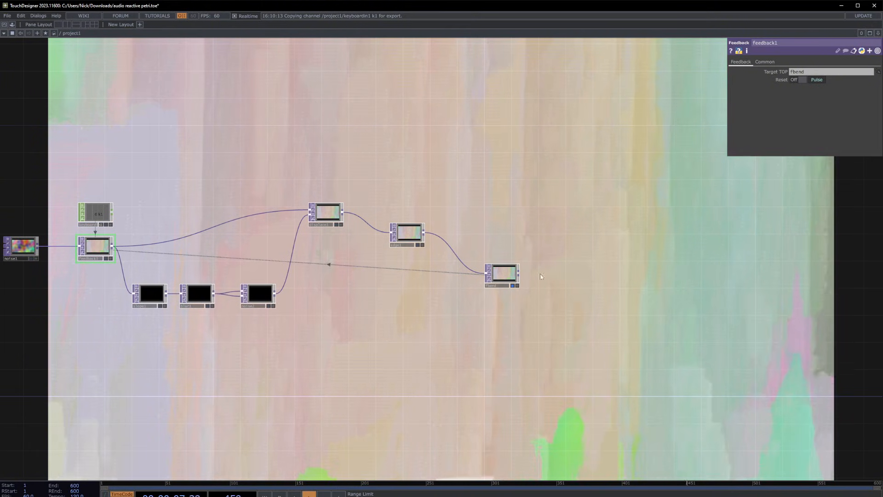
Move the fbend null closer to edge1 and turn off its background display.
left_click(508, 276)
left_click_drag(509, 277, 482, 284)
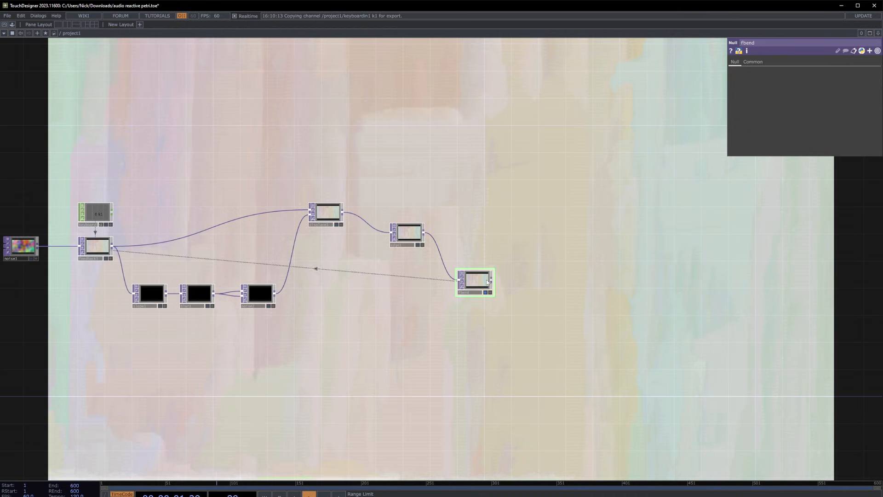
key("d")
left_click_drag(534, 252, 481, 246)
scroll(494, 271, "up", 2)
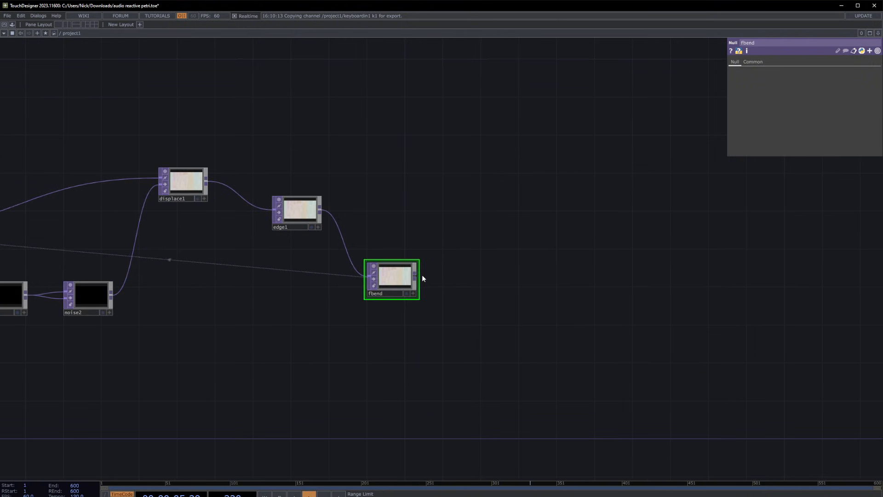
Add an Edge TOP after fbend with Strength 1.65 and Comp Over Input turned on.
right_click(415, 274)
type("edge")
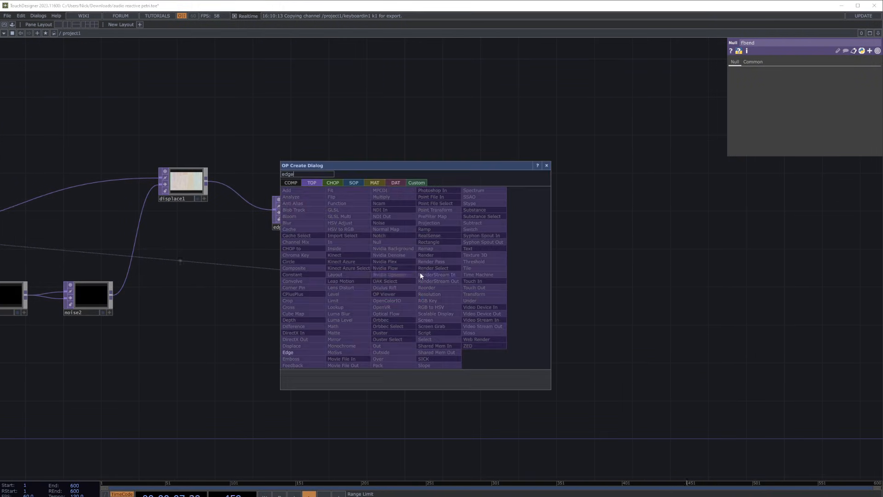
left_click(313, 352)
left_click(474, 281)
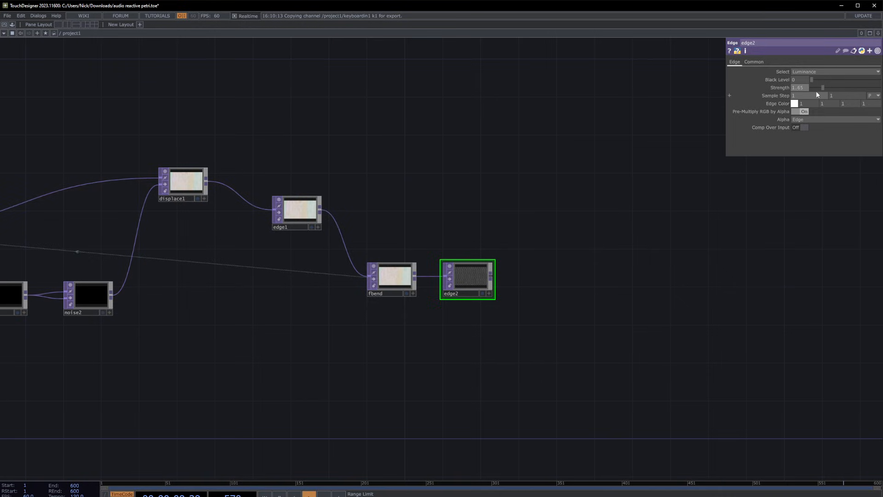
left_click(801, 127)
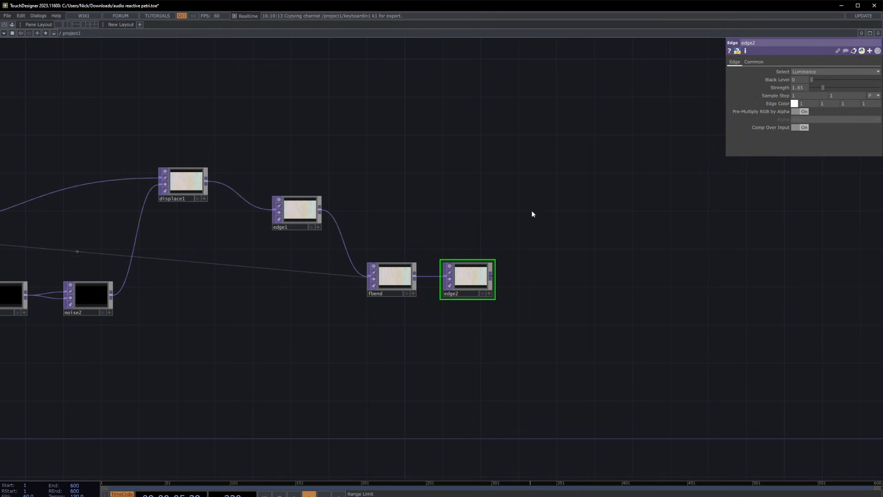
Check edge1's settings against those of edge2, and show edge2 in the network background to examine its lines.
left_click(295, 210)
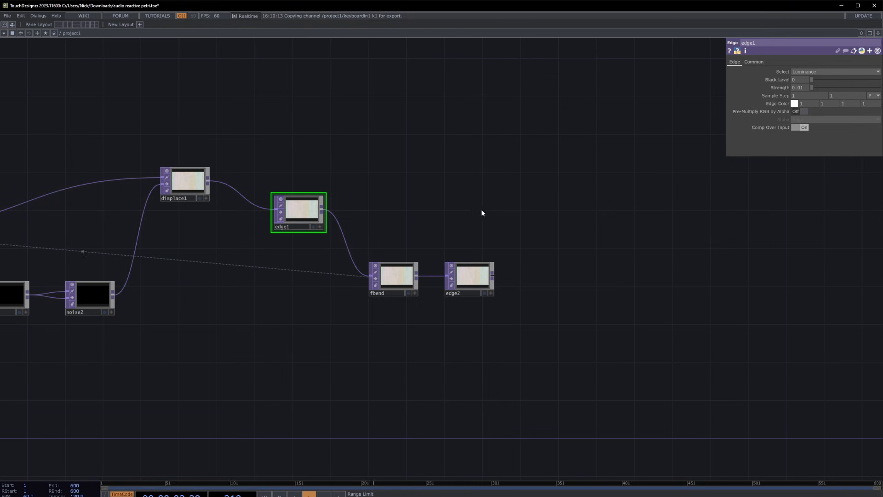
left_click(373, 278)
left_click(471, 278)
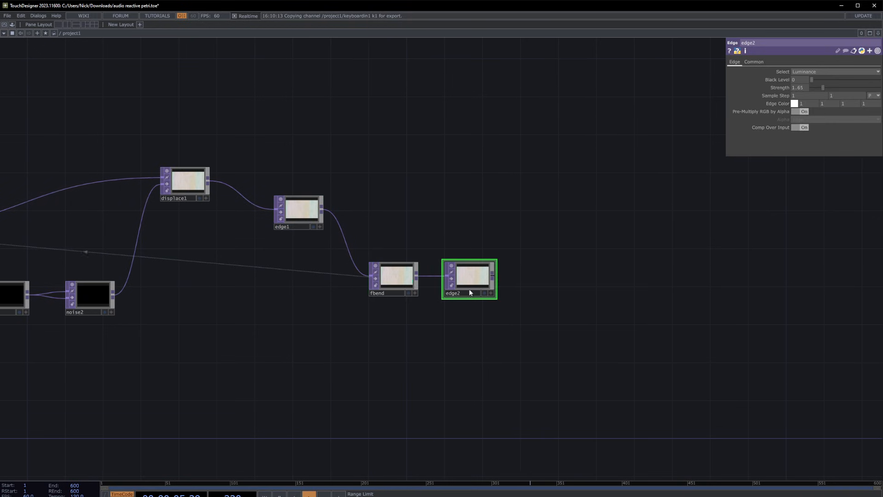
left_click(485, 293)
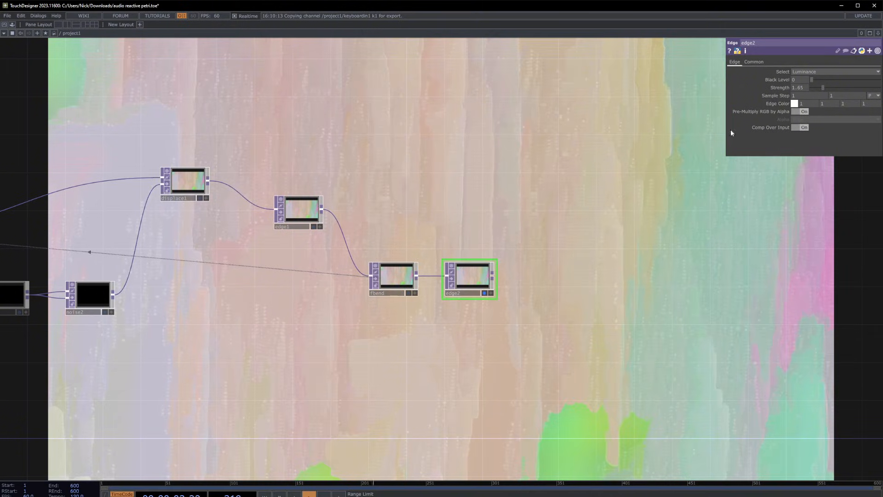
left_click(475, 266)
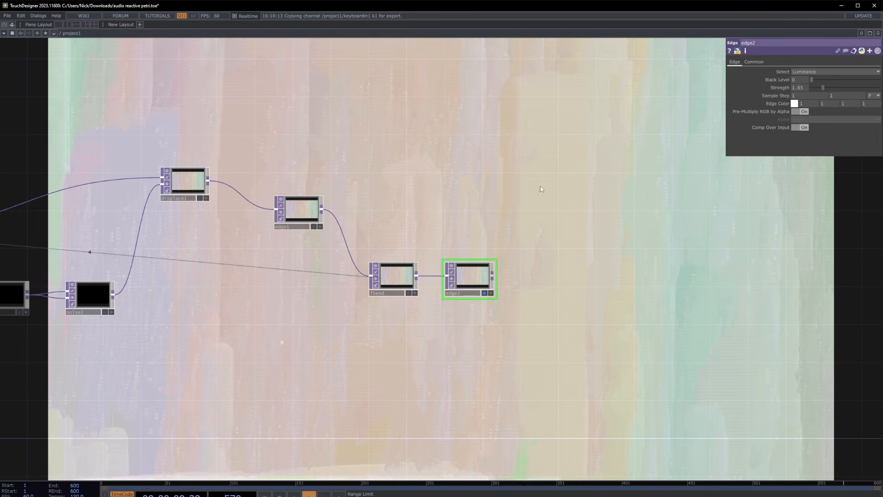
Pause the timeline playback while edge2 is displayed in the background.
left_click(484, 293)
key("d")
key("space")
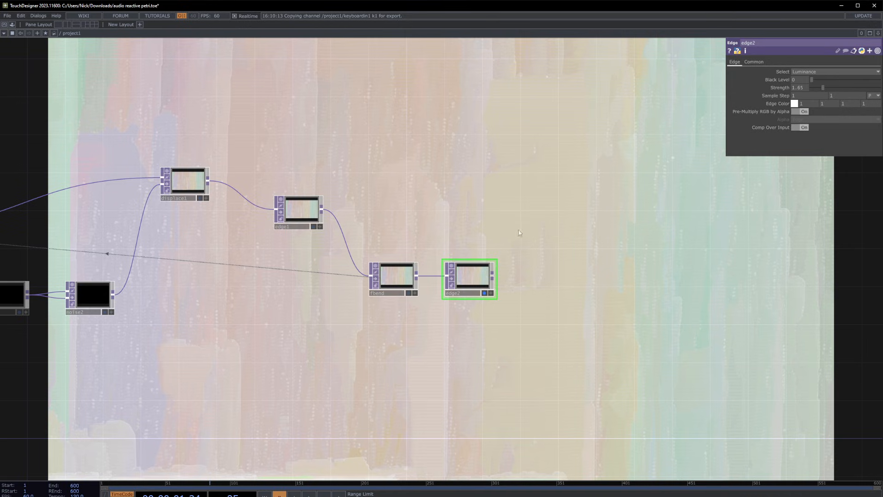
Add a Normal Map TOP up and to the right of edge2, wire edge2 into it, and turn off edge2's background display.
left_click_drag(569, 246, 580, 270)
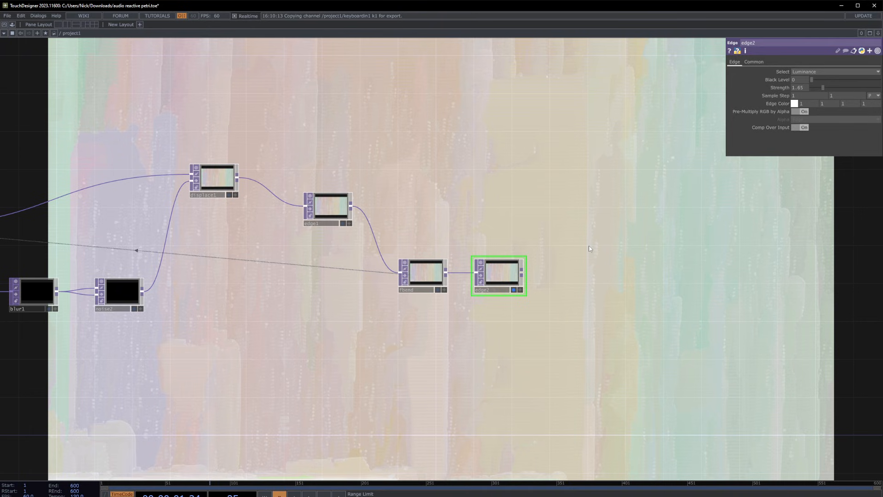
left_click_drag(568, 272, 530, 270)
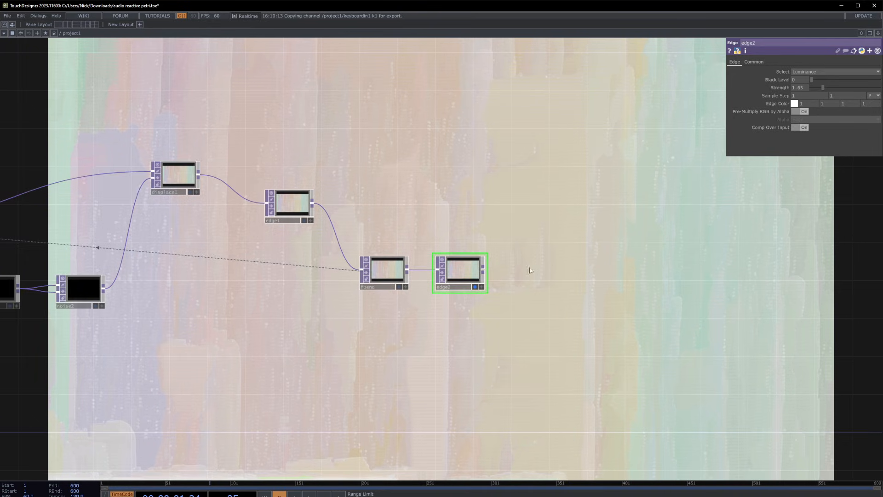
key("Tab")
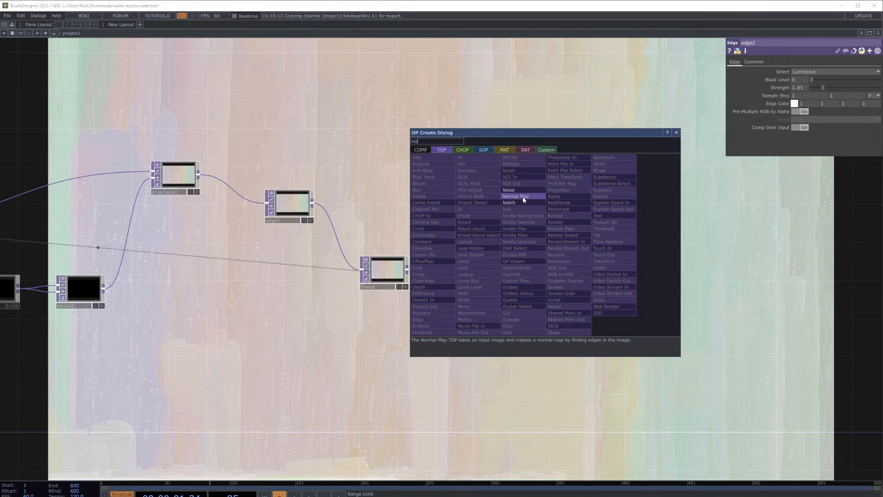
left_click(517, 195)
left_click(577, 206)
left_click_drag(483, 269, 551, 202)
scroll(584, 208, "up", 2)
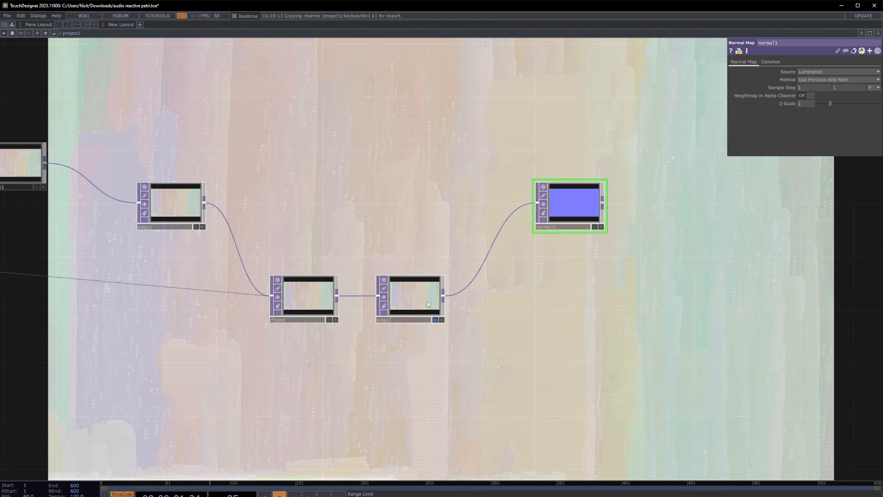
left_click(439, 281)
key("d")
Add a Noise TOP after normal1 and set its transform Scale to 0.1 on all three axes.
left_click_drag(638, 198, 549, 198)
left_click(502, 208)
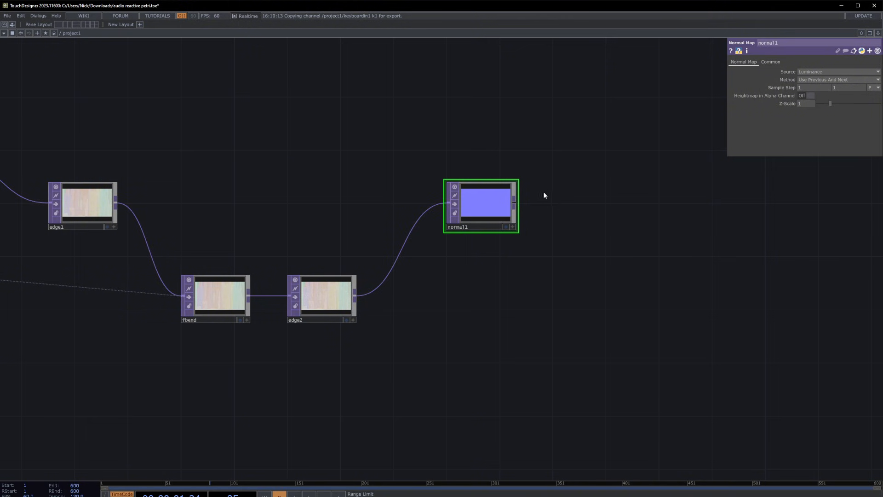
right_click(516, 207)
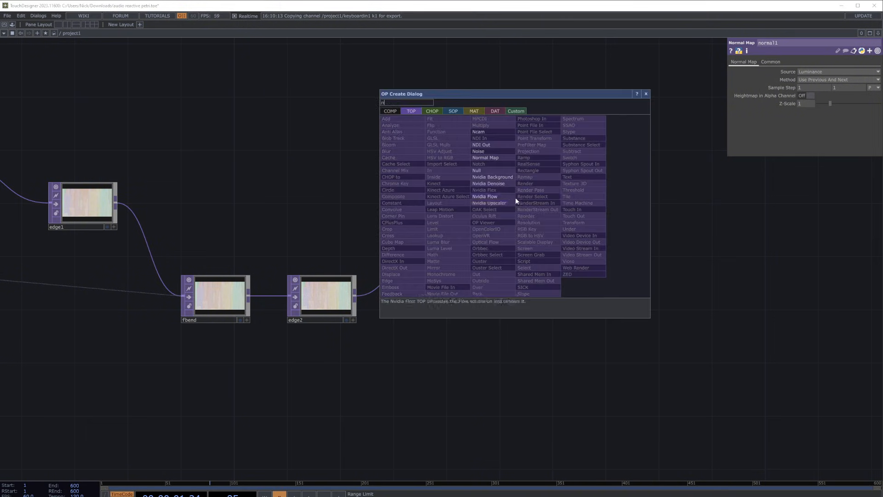
left_click(492, 148)
left_click(594, 201)
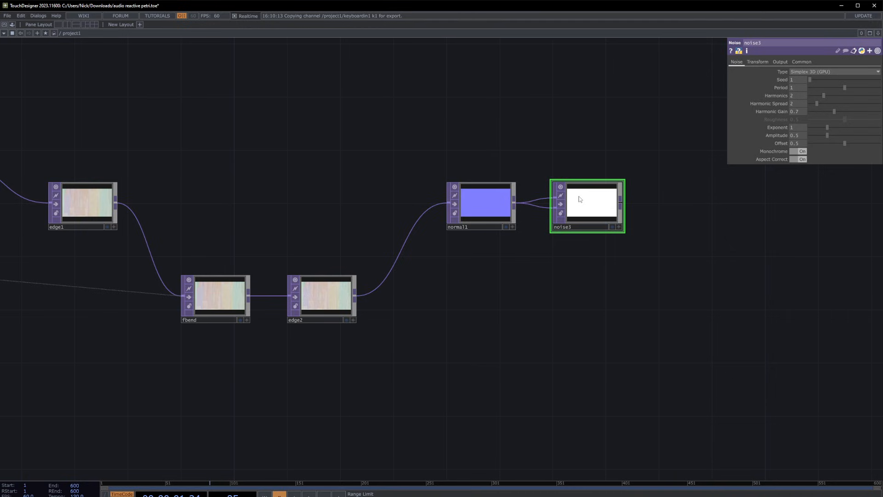
left_click(758, 63)
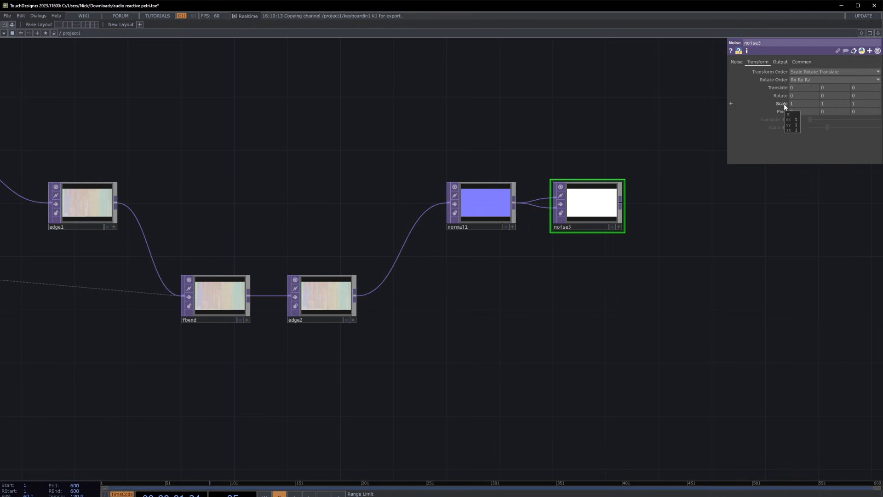
middle_click_drag(784, 103, 777, 91)
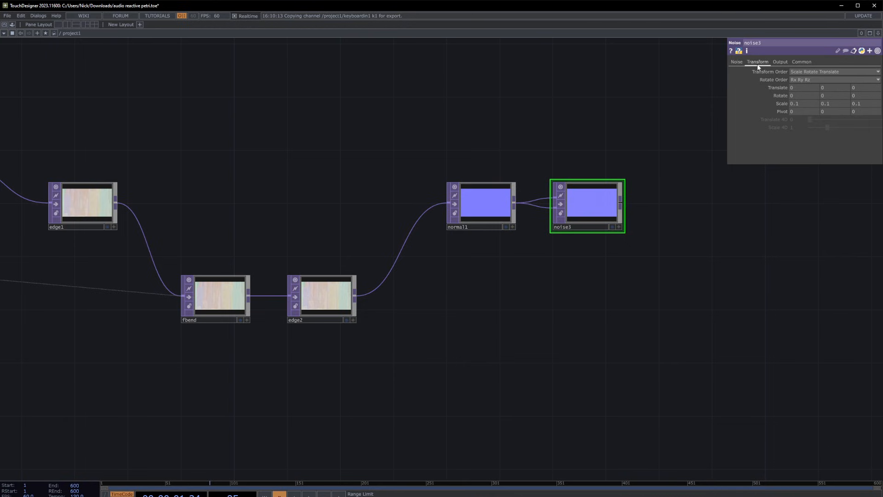
Set noise3's Harmonics and Harmonic Spread to 1, Harmonic Gain to 0.33, Amplitude to 0.16 and Offset to 1.
left_click(737, 63)
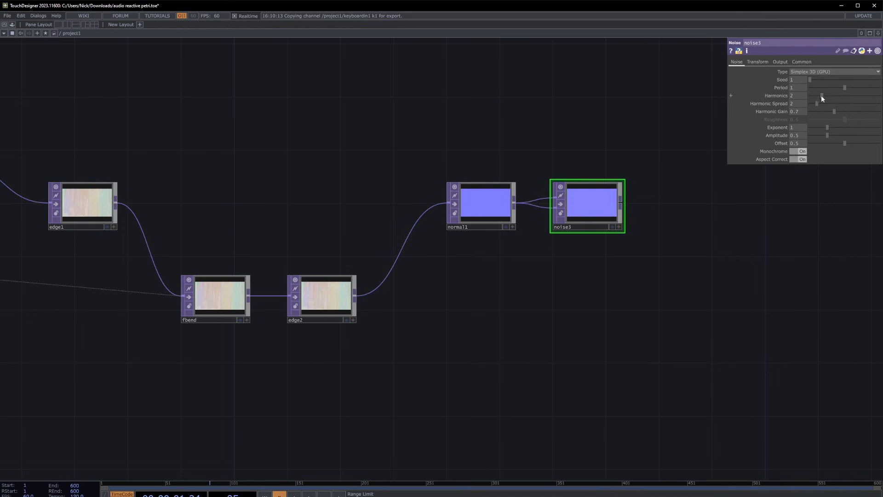
left_click_drag(821, 95, 814, 104)
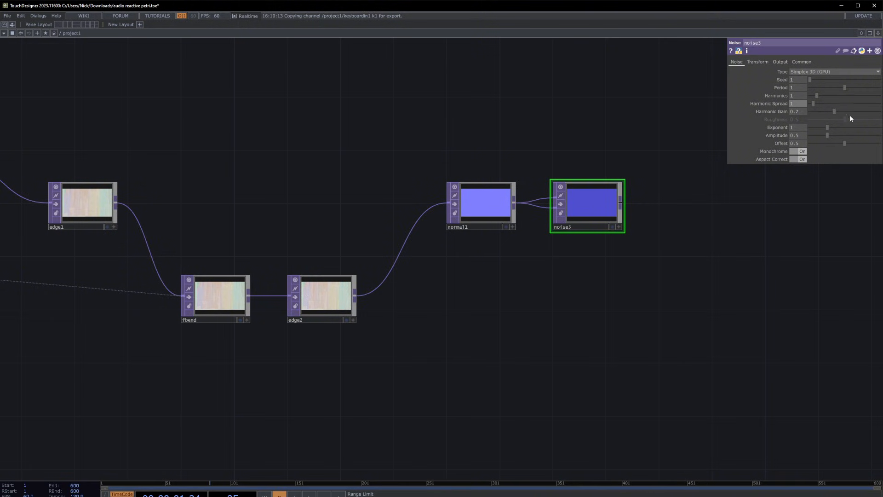
left_click_drag(834, 113, 821, 111)
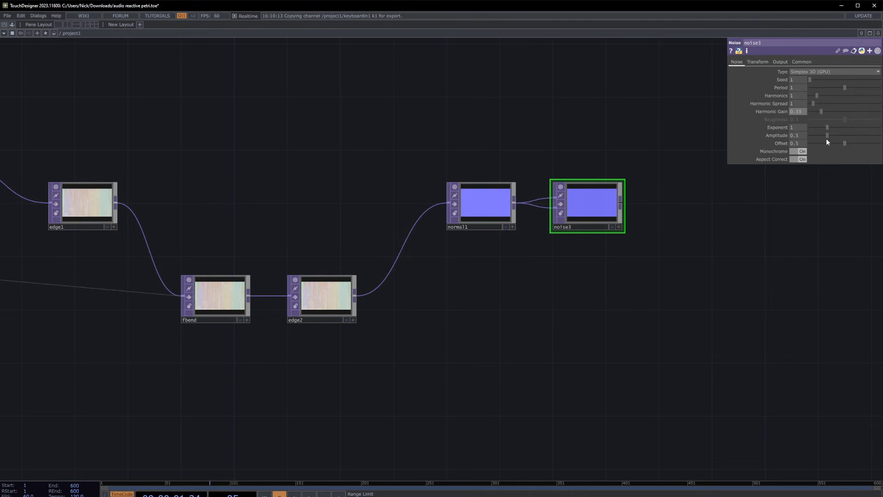
left_click_drag(827, 134, 817, 135)
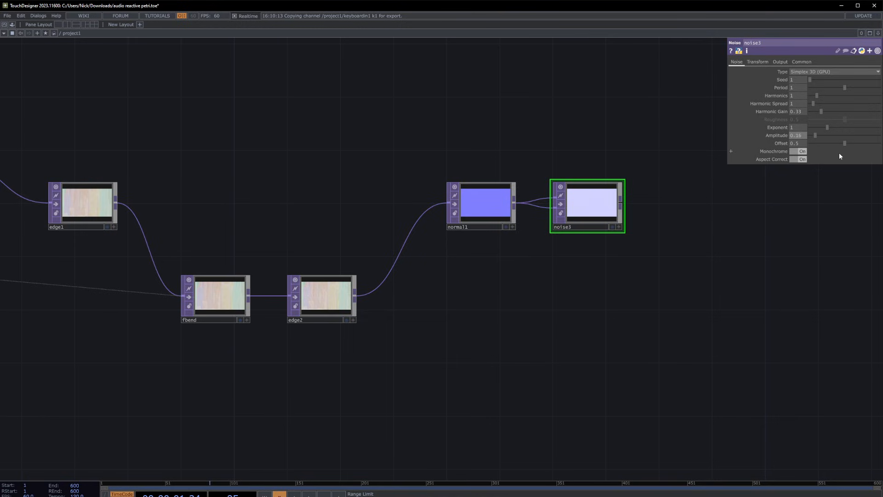
left_click_drag(845, 143, 880, 140)
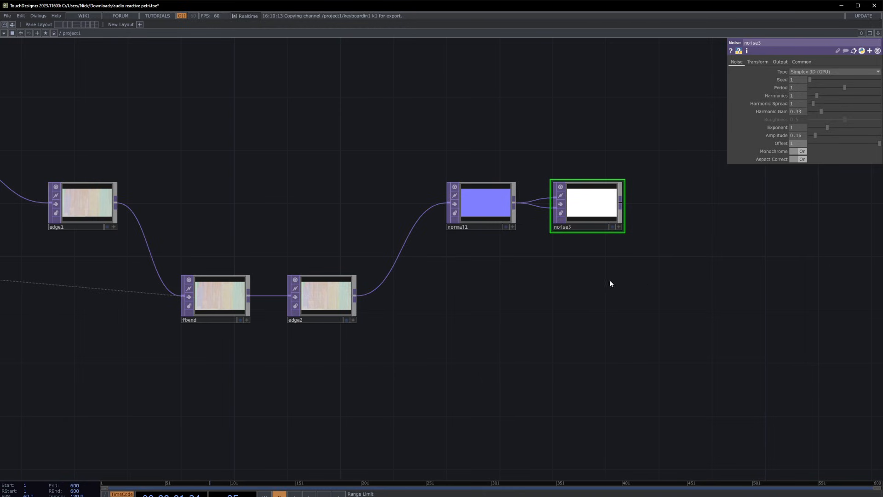
Preview the normal1 output in the network background and hide it again.
scroll(702, 309, "down", 3)
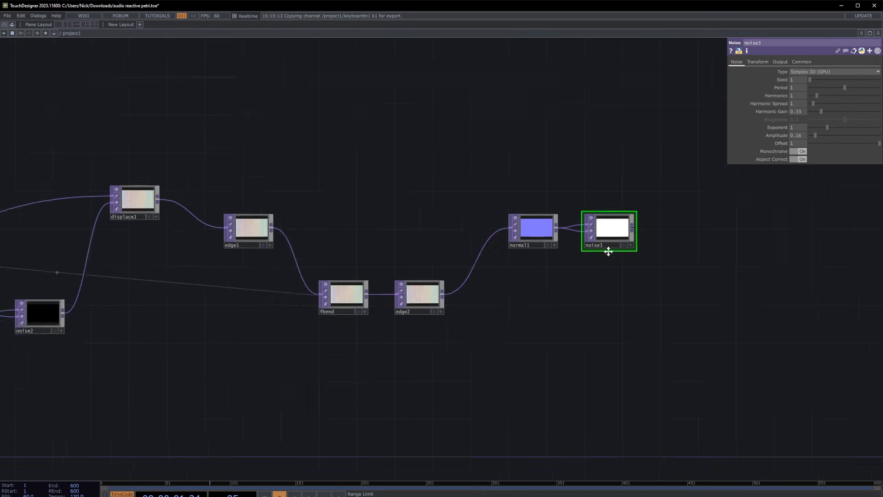
left_click_drag(607, 250, 488, 229)
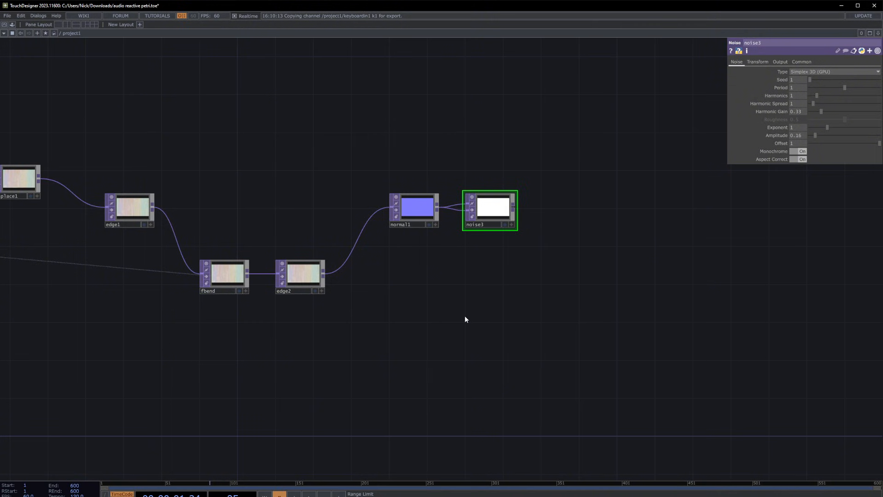
left_click_drag(583, 191, 424, 213)
scroll(523, 198, "up", 3)
left_click(477, 199)
left_click(395, 237)
scroll(390, 230, "up", 2)
scroll(395, 280, "down", 2)
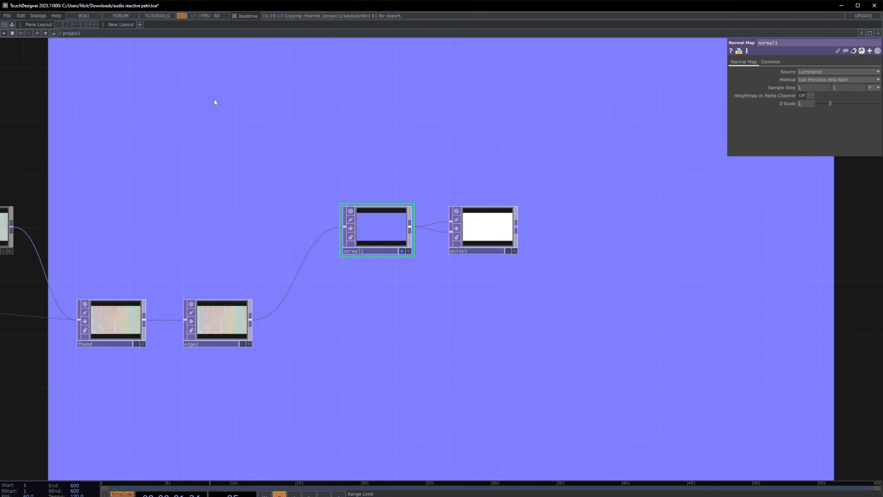
left_click(402, 251)
left_click_drag(594, 254, 535, 240)
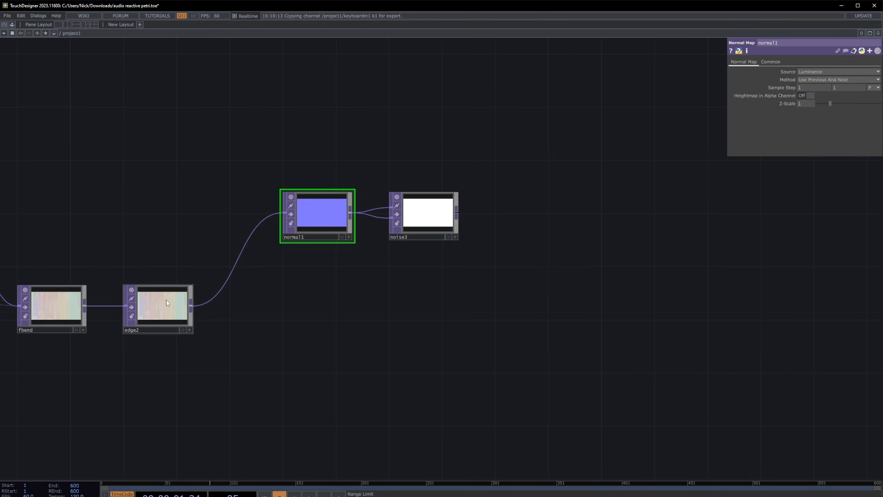
Add another Noise TOP below normal1 and wire edge2 into both of its inputs.
left_click(187, 323)
key("Tab")
type("n")
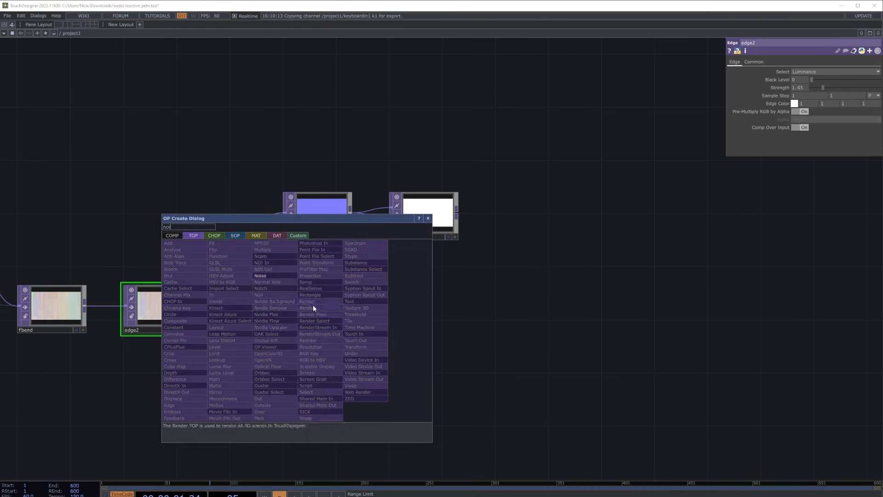
left_click(261, 276)
left_click(311, 374)
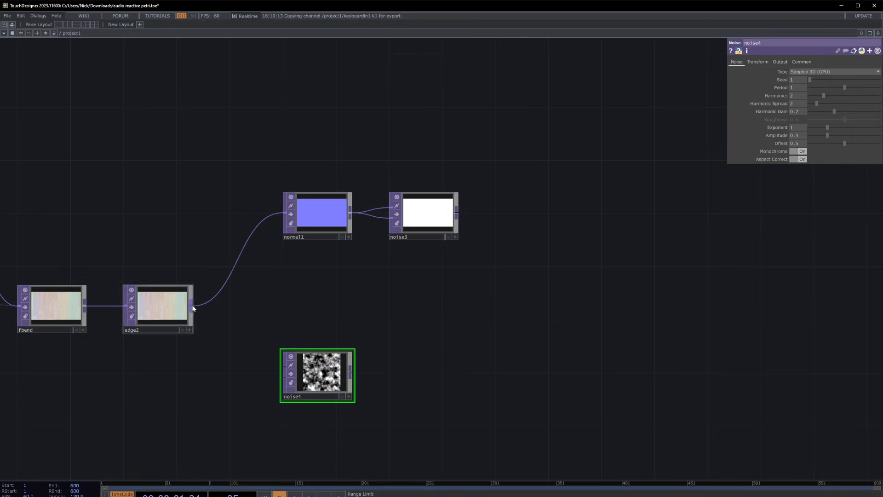
left_click_drag(191, 306, 284, 367)
left_click_drag(192, 306, 285, 377)
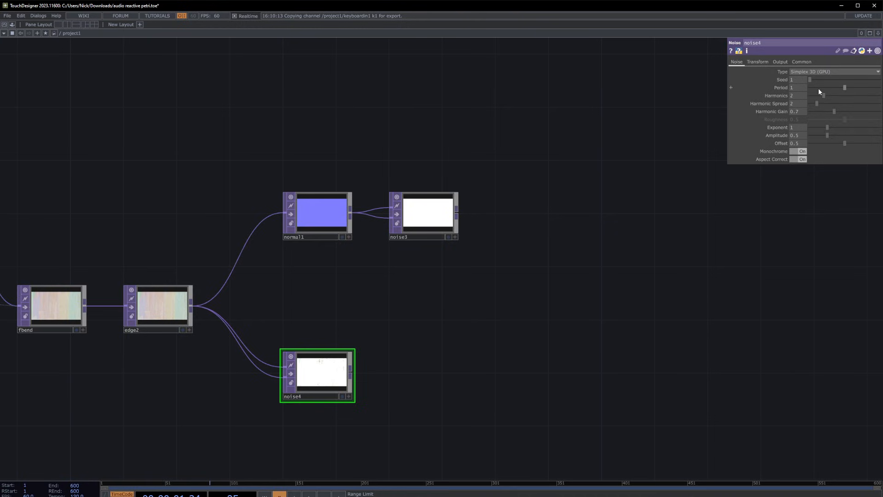
Set noise4's Period to 0.2, Harmonic Spread 1.1, Harmonic Gain 0.3, Exponent 1.46, Amplitude 0.76 and Offset 0.484, and turn off Monochrome.
left_click_drag(819, 89, 818, 88)
left_click_drag(817, 104, 813, 103)
left_click_drag(837, 112, 821, 112)
left_click_drag(833, 129, 835, 129)
left_click_drag(826, 135, 839, 137)
left_click(844, 142)
left_click(803, 152)
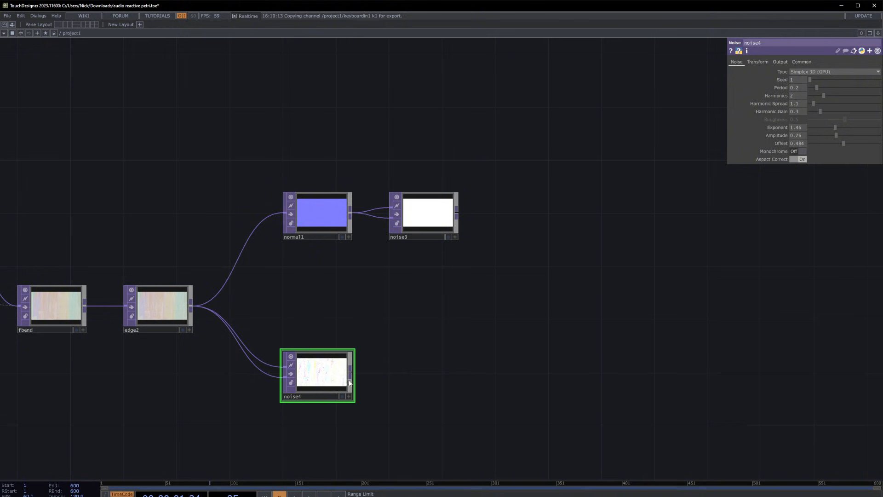
left_click_drag(413, 330, 325, 322)
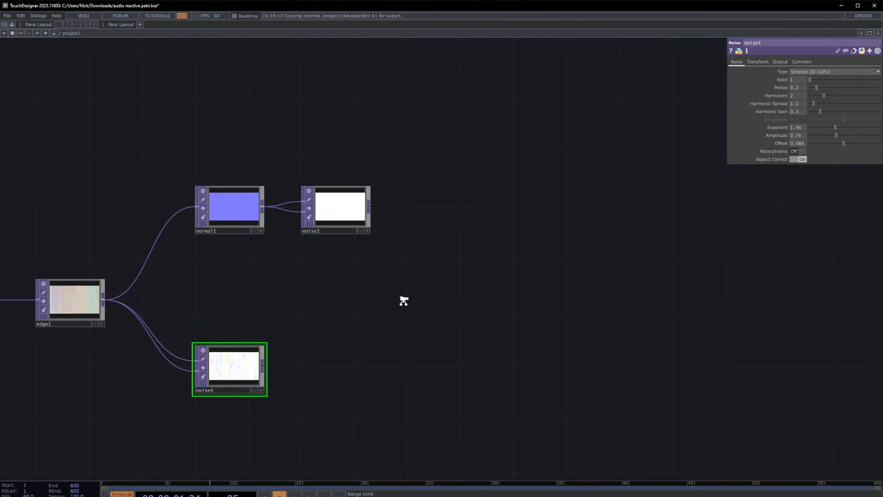
scroll(401, 304, "down", 2)
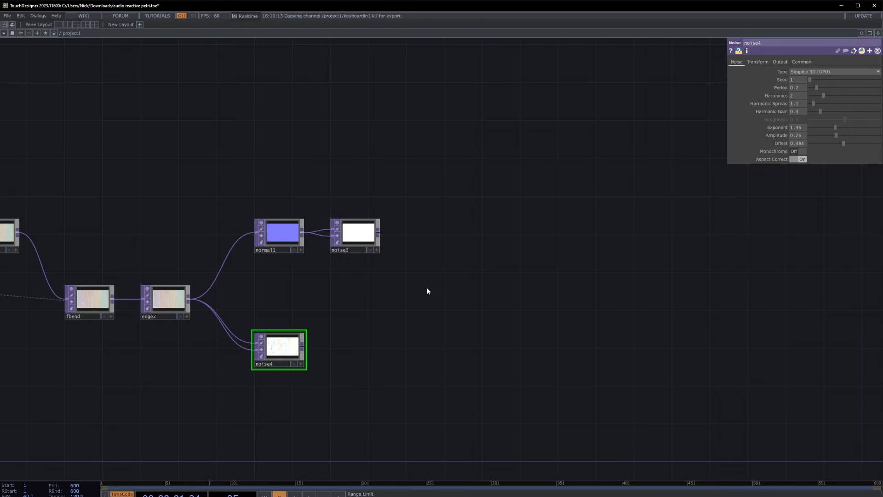
Add a Composite TOP downstream of noise3 and noise4.
key("Tab")
type("com")
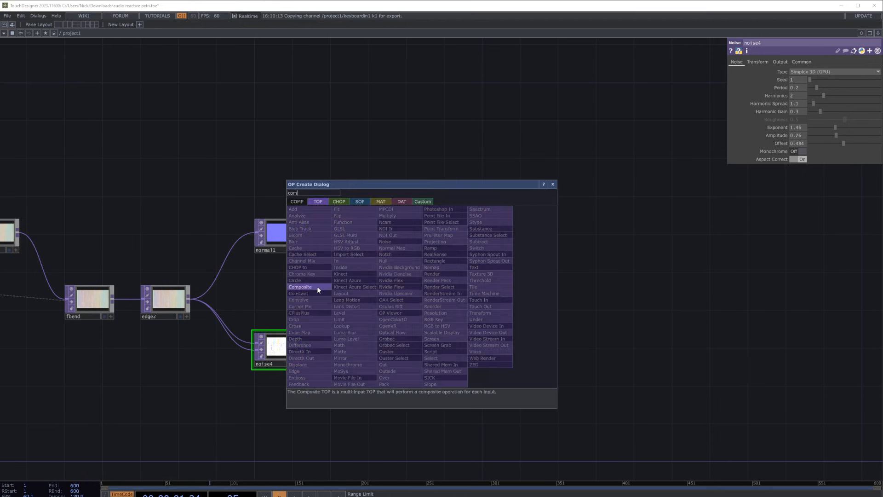
left_click(304, 287)
left_click(501, 307)
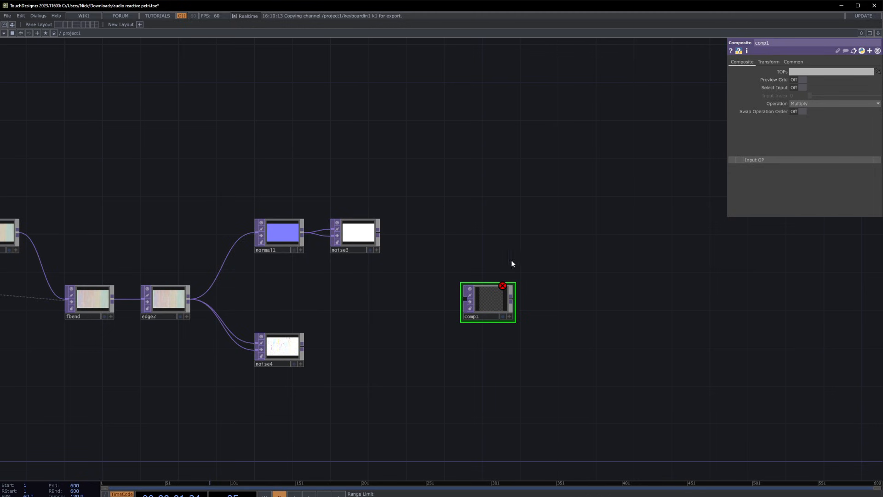
right_click(463, 298)
type("com")
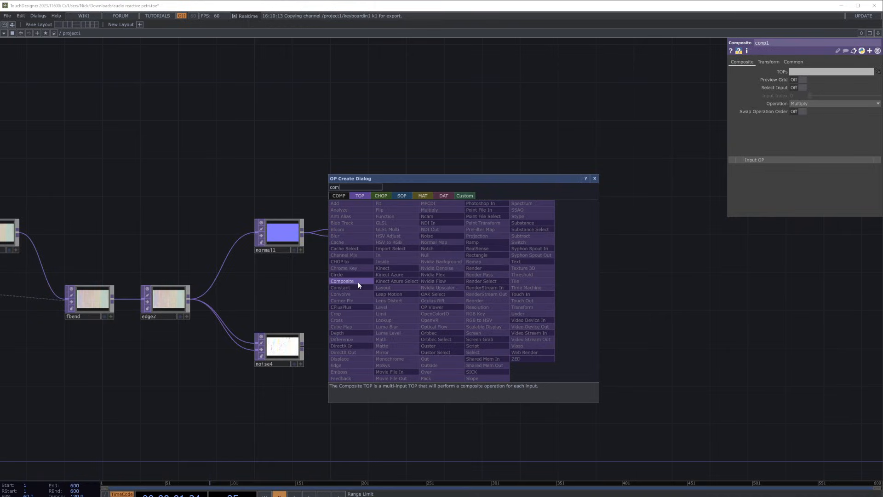
key("Escape")
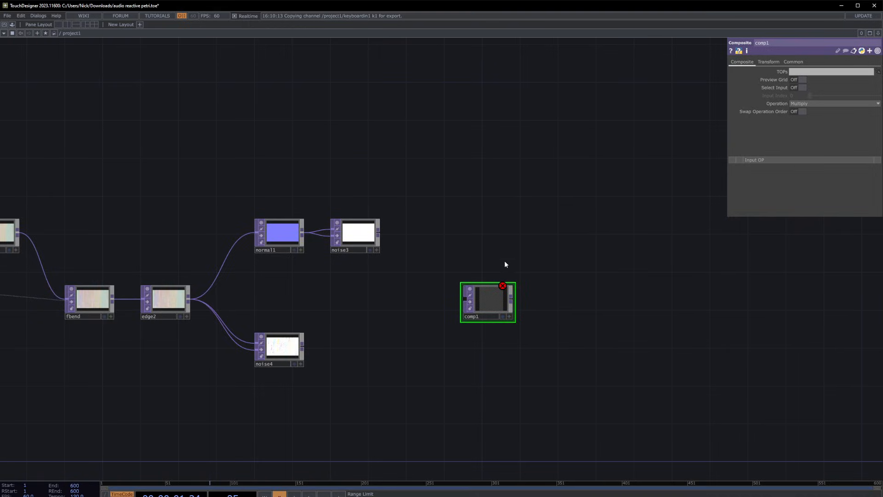
Wire noise3 and noise4 into comp1, using the Multiply operation.
left_click(819, 104)
left_click_drag(378, 235, 455, 301)
left_click_drag(302, 346, 479, 309)
Append a Null TOP to comp1 and rename it bg.
right_click(493, 299)
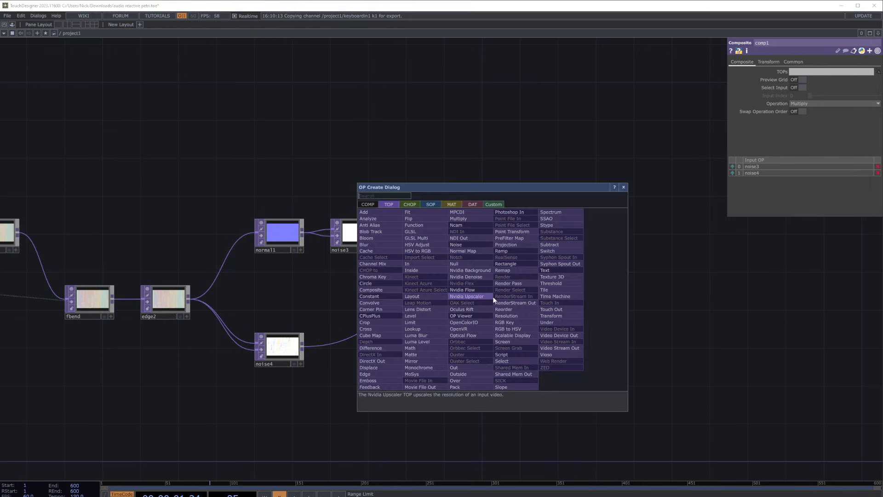
left_click(490, 276)
left_click(724, 303)
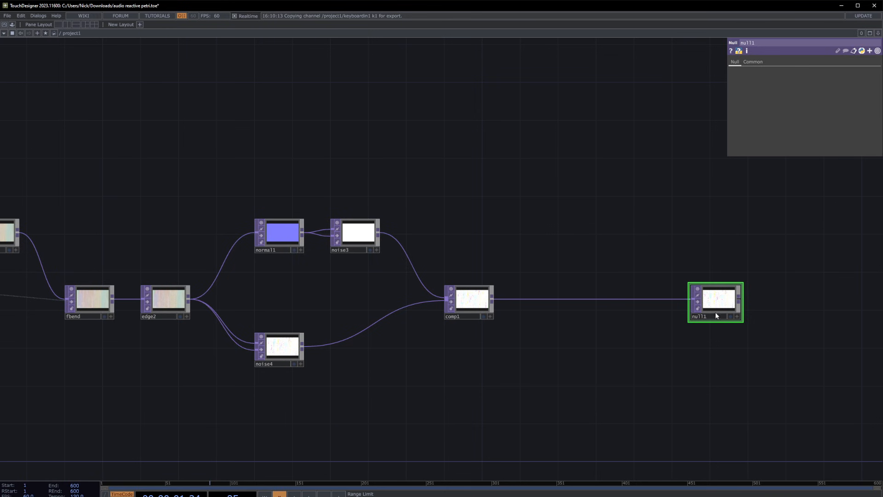
left_click(716, 317)
type("bg")
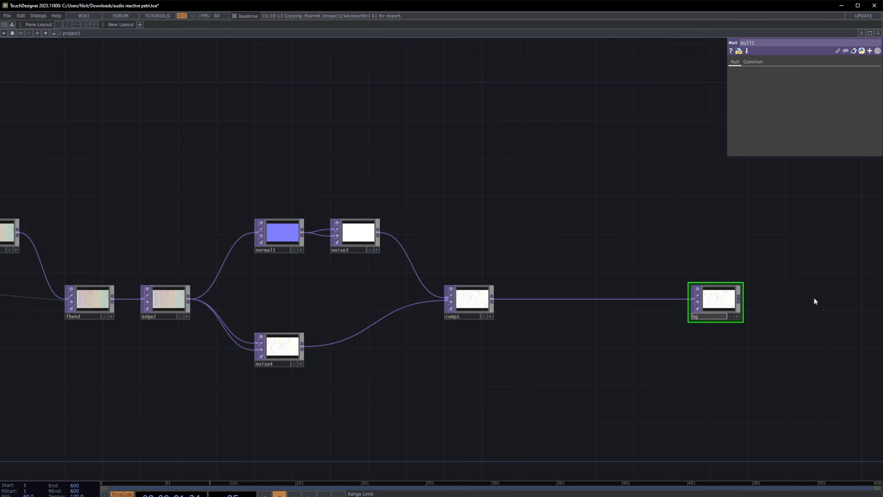
key("Return")
Preview the bg output in the network background and look over the whole node chain.
key("d")
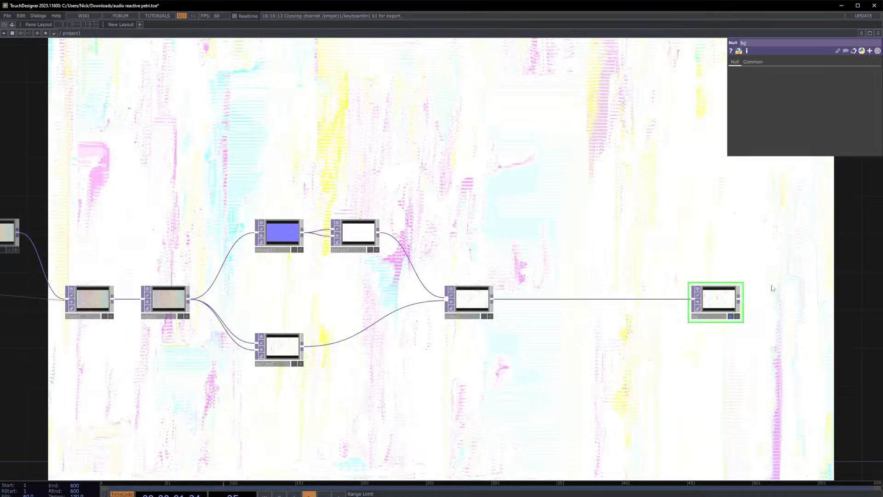
scroll(667, 261, "down", 3)
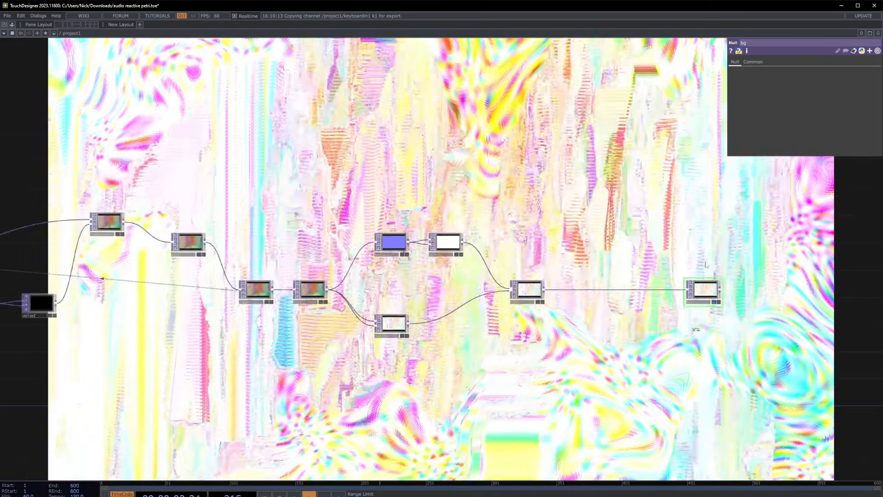
left_click_drag(666, 261, 617, 265)
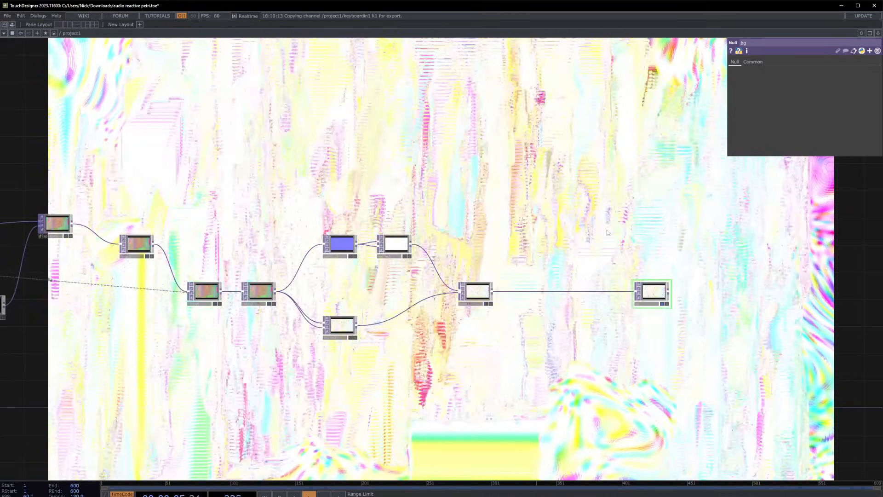
left_click_drag(324, 223, 465, 215)
scroll(465, 215, "down", 3)
scroll(153, 250, "up", 3)
left_click_drag(153, 249, 246, 253)
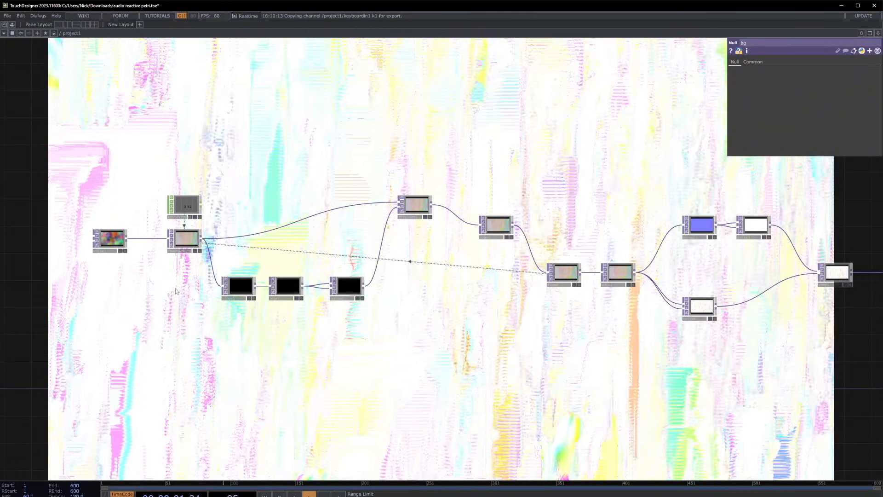
left_click_drag(726, 346, 536, 360)
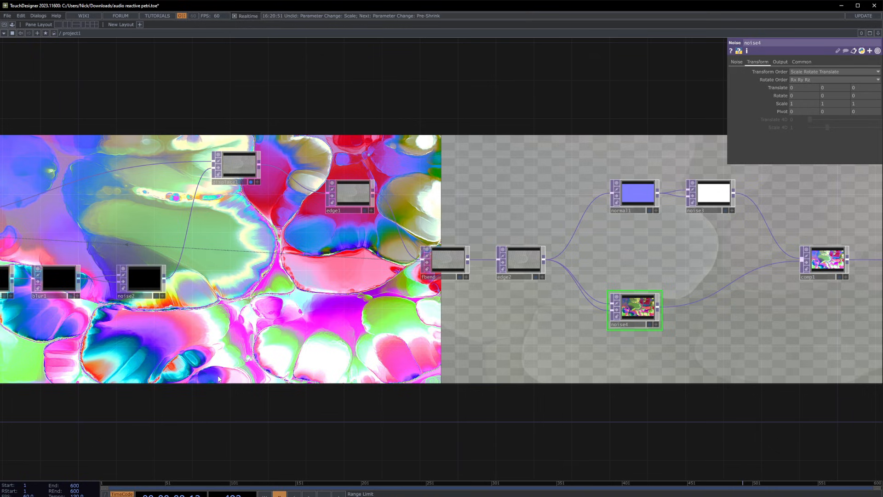
Turn off the network background display of displace1 and bg.
right_click_drag(277, 130, 218, 196)
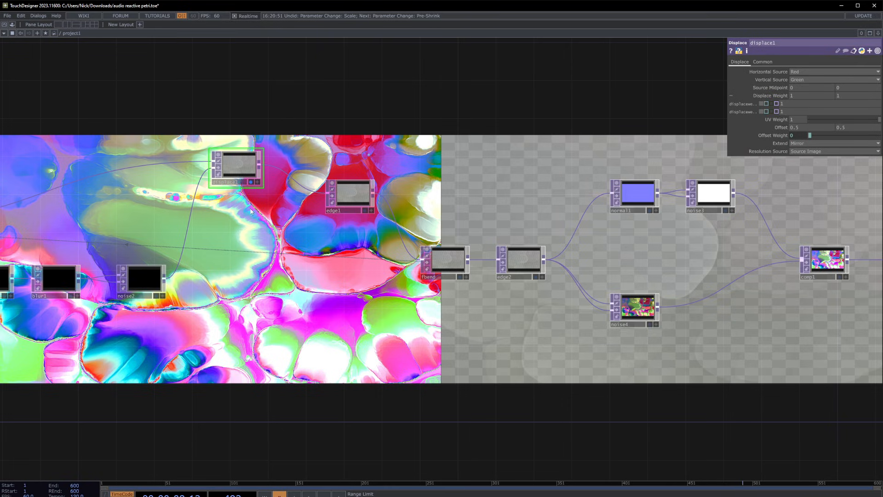
left_click_drag(73, 174, 297, 164)
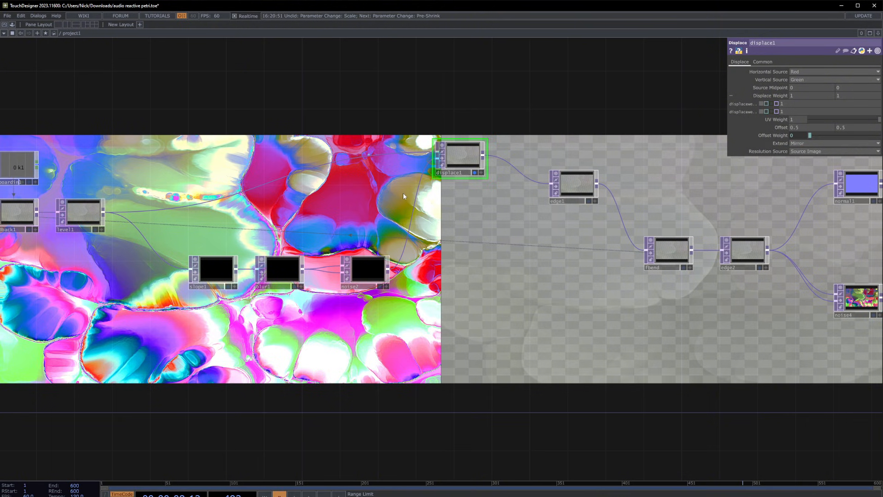
scroll(483, 230, "down", 4)
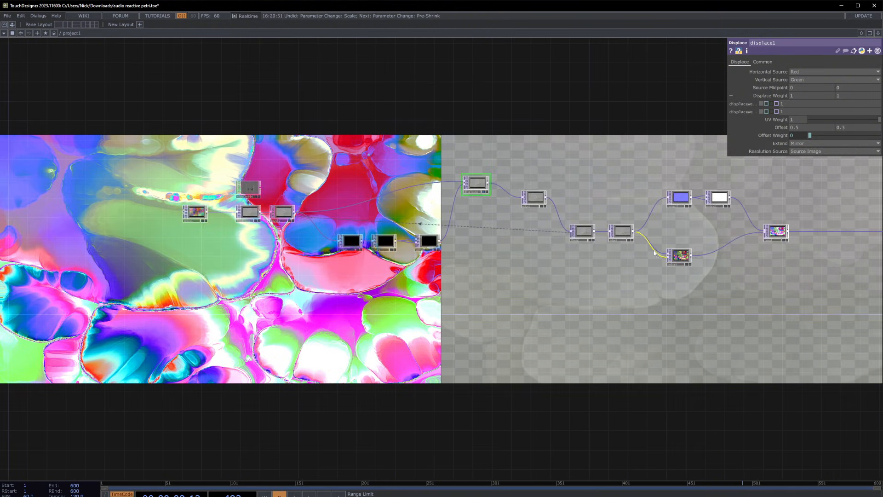
left_click_drag(682, 269, 621, 276)
key("d")
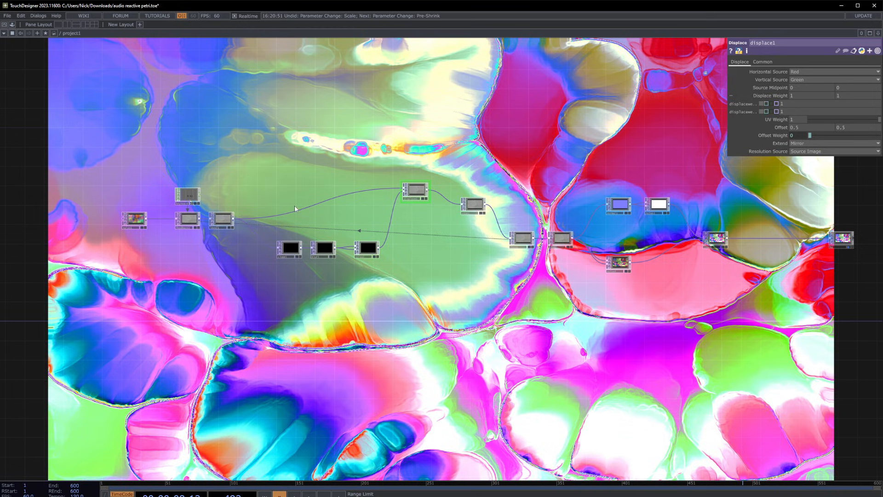
left_click(222, 230)
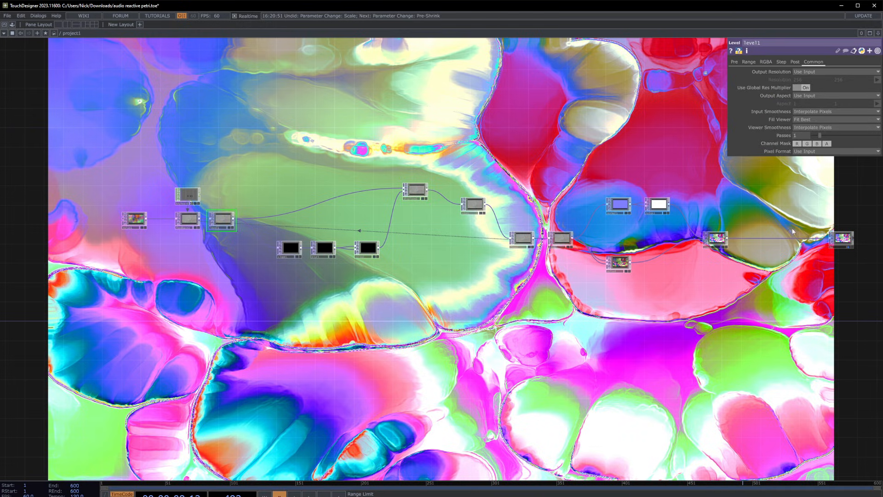
left_click(842, 238)
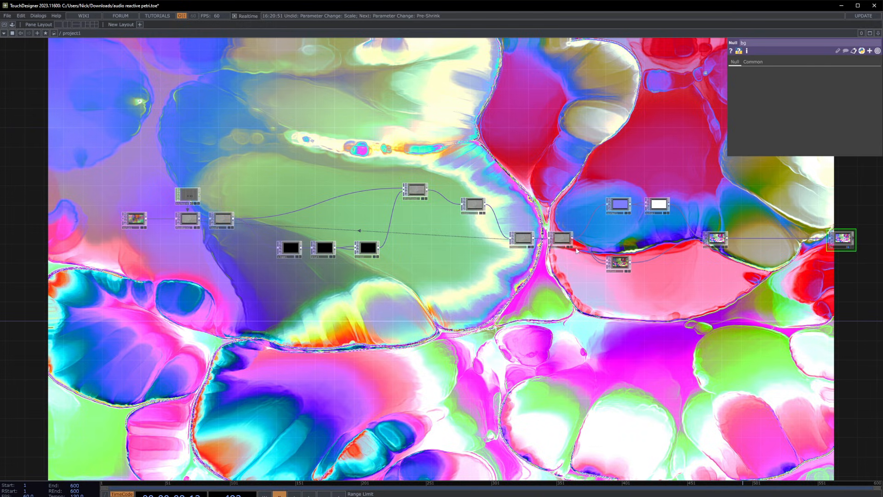
key("d")
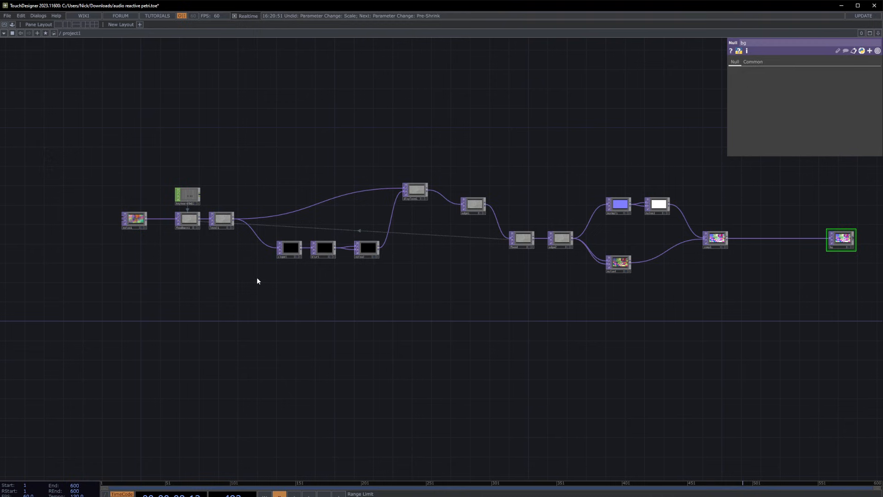
Display the noise1 output in the network background.
left_click(134, 214)
scroll(133, 216, "up", 3)
scroll(138, 216, "up", 2)
key("d")
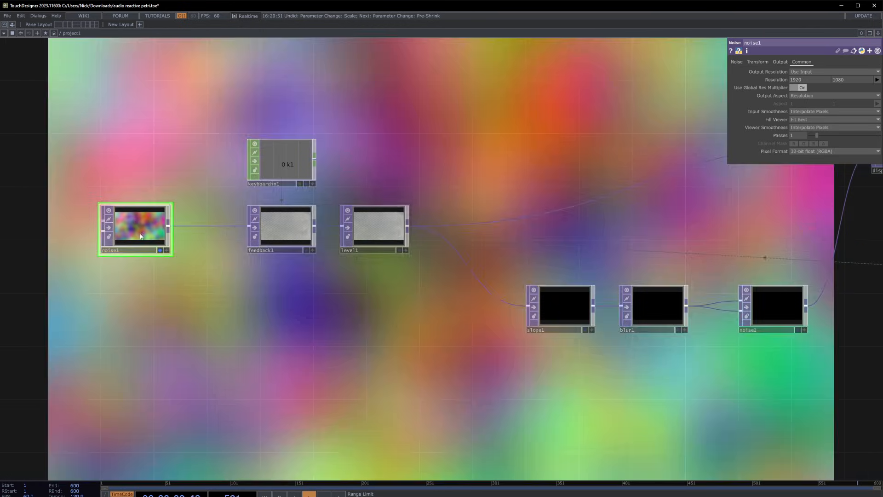
scroll(618, 239, "down", 4)
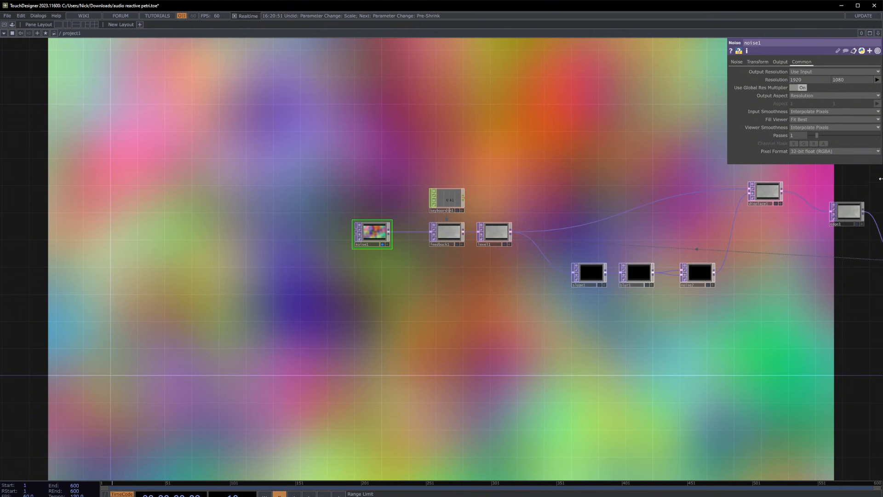
Switch noise1's Pixel Format to Use Input, and return it to 32-bit float (RGBA).
left_click(827, 151)
left_click(825, 159)
left_click(827, 152)
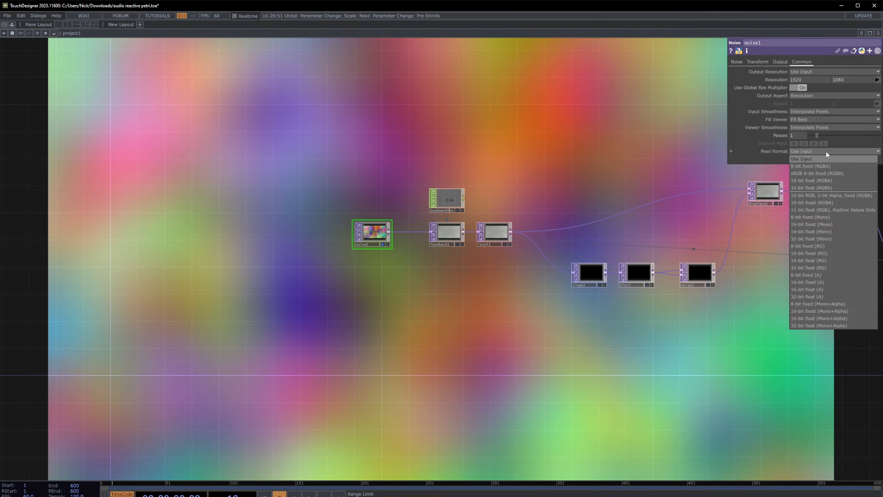
left_click(814, 188)
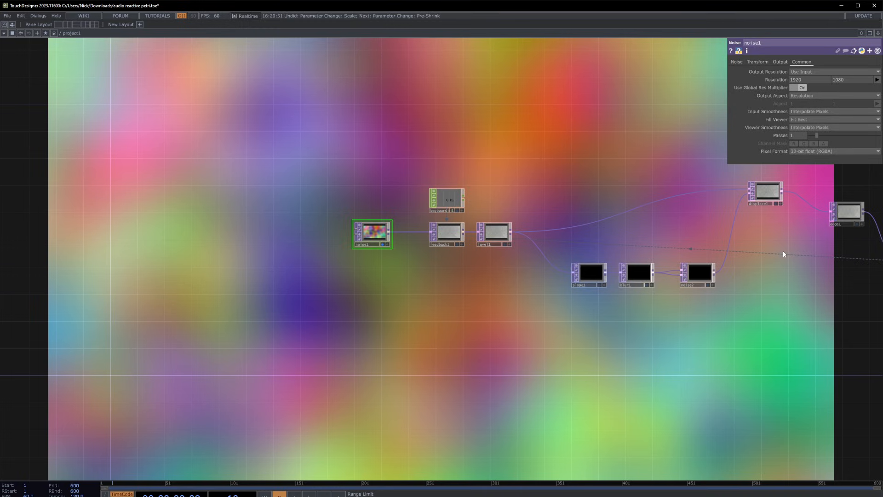
Delete level1 and insert a fresh Level TOP in its place directly after feedback1.
left_click_drag(791, 249, 711, 261)
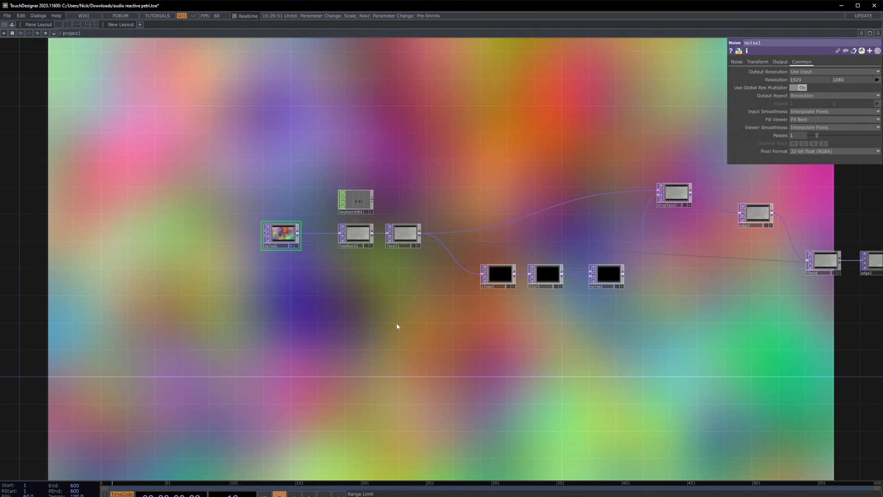
left_click(400, 233)
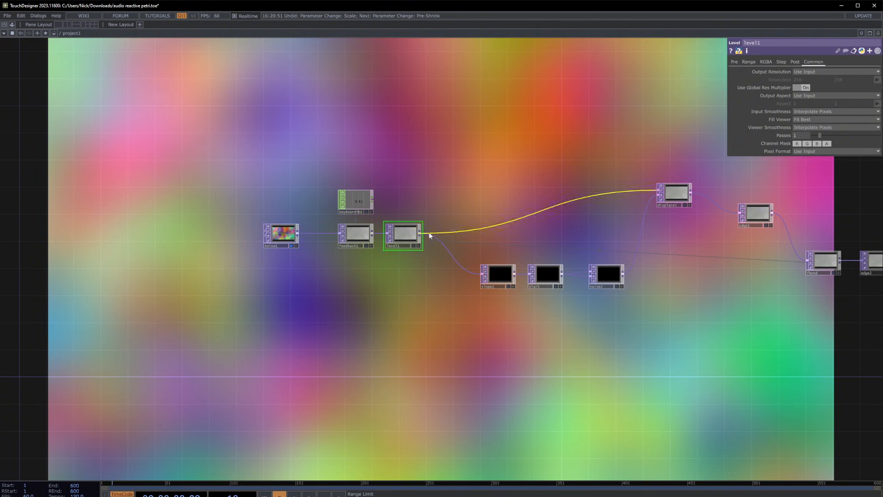
key("Delete")
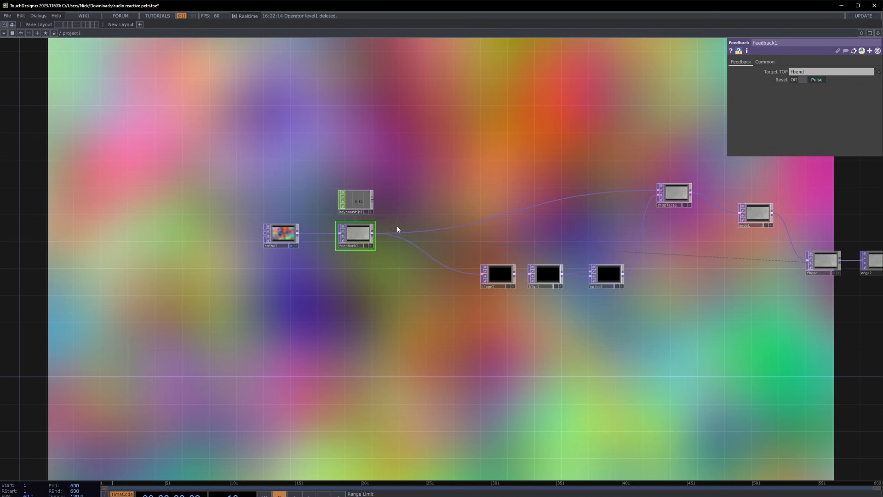
right_click(373, 237)
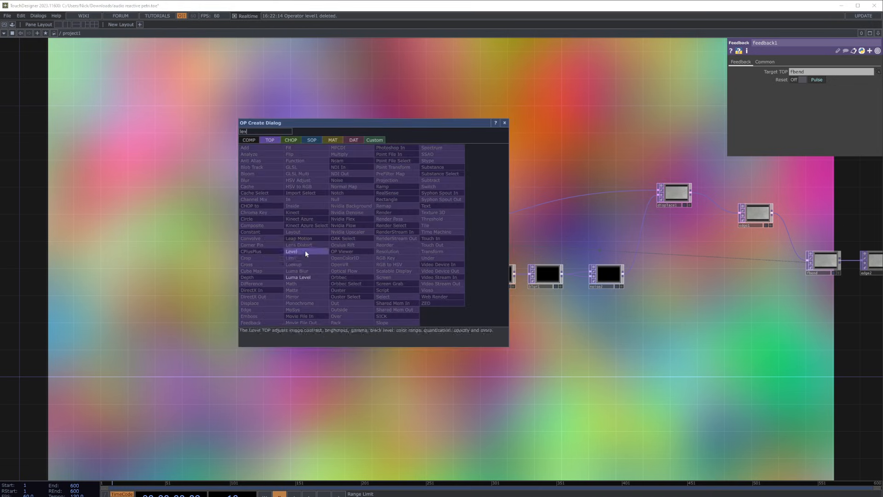
left_click(304, 252)
left_click(403, 236)
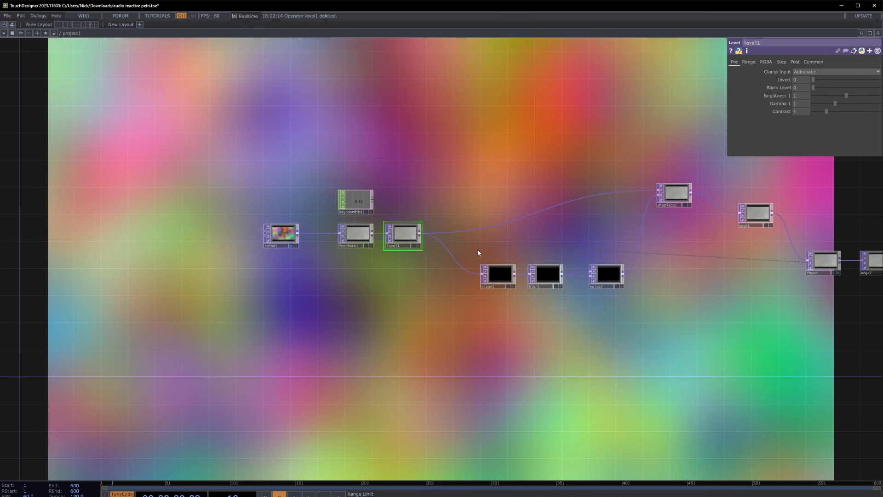
Set level1's Clamp Input to Unclamped and its post Opacity to 0.999.
left_click_drag(478, 249, 628, 292)
left_click_drag(649, 255, 470, 300)
left_click(565, 248)
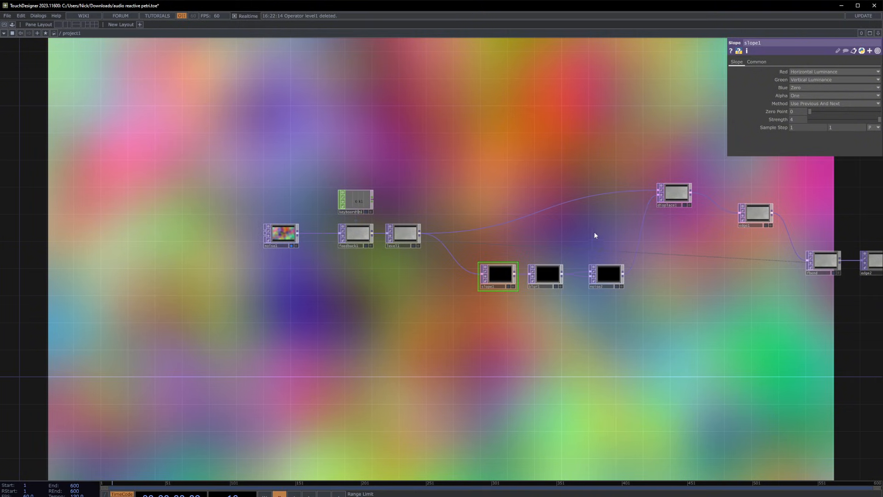
left_click(401, 245)
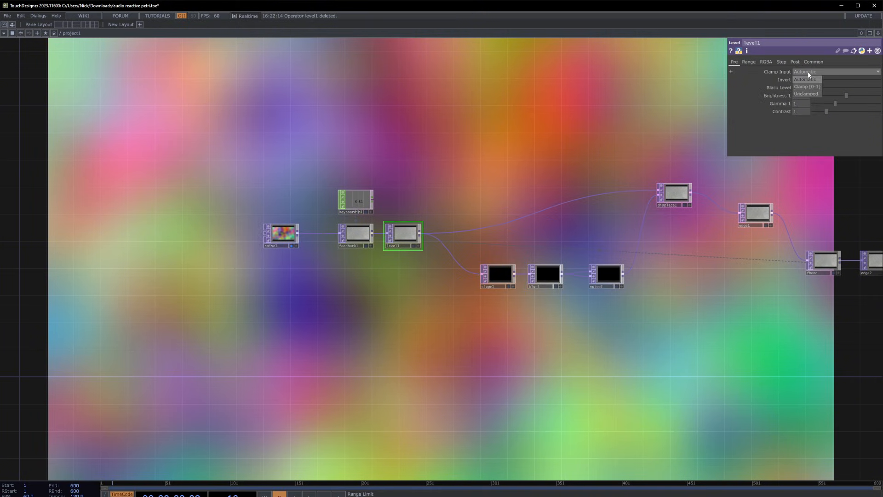
left_click(806, 93)
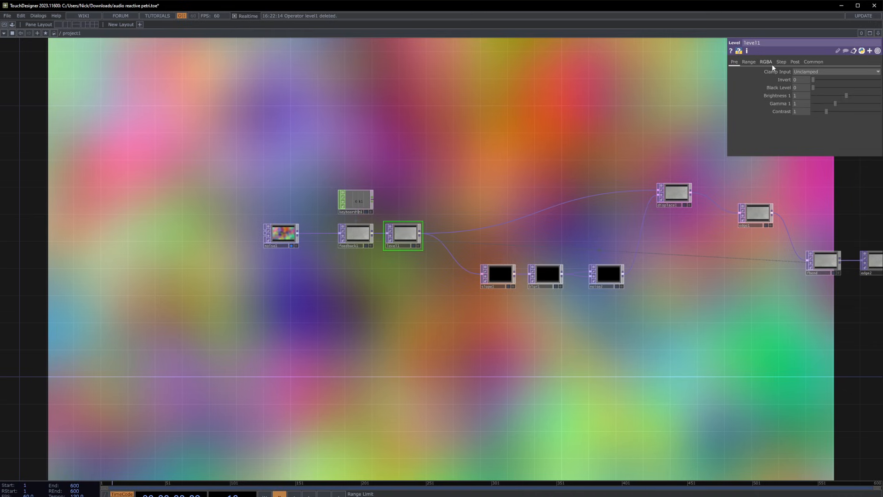
left_click(796, 61)
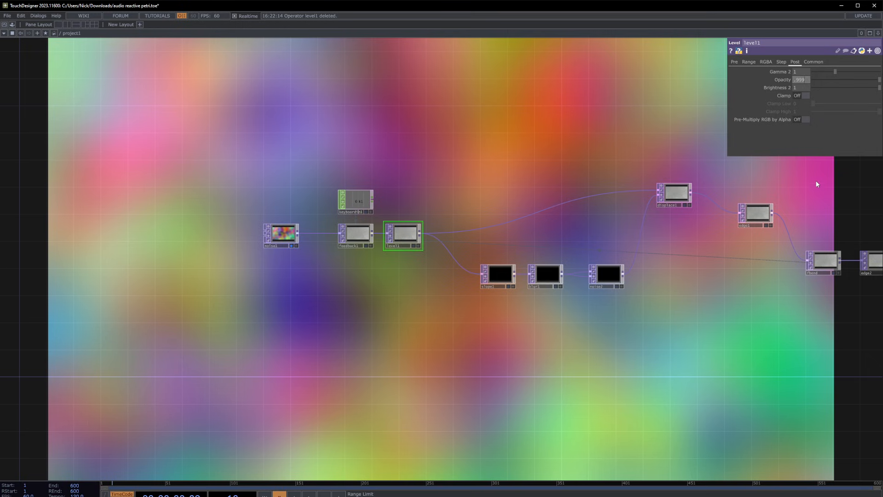
Select noise4 below normal1 and resume timeline playback.
left_click_drag(650, 193, 501, 210)
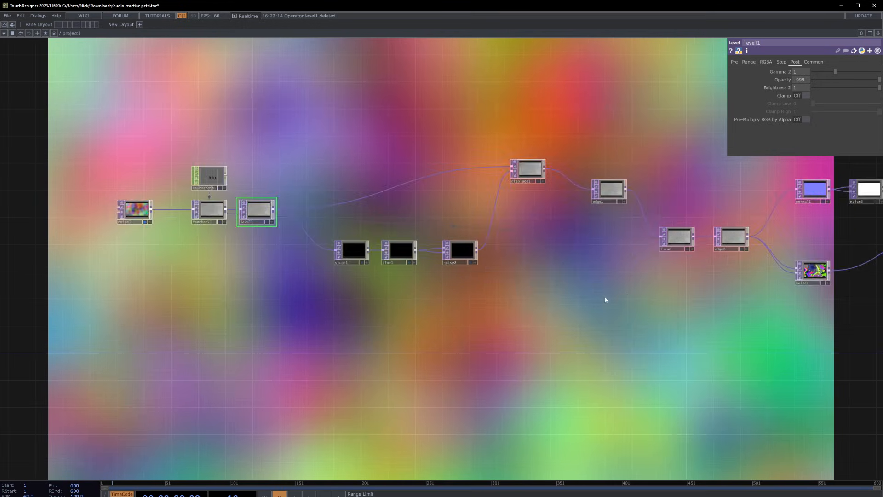
left_click_drag(604, 296, 572, 300)
left_click_drag(731, 342, 695, 325)
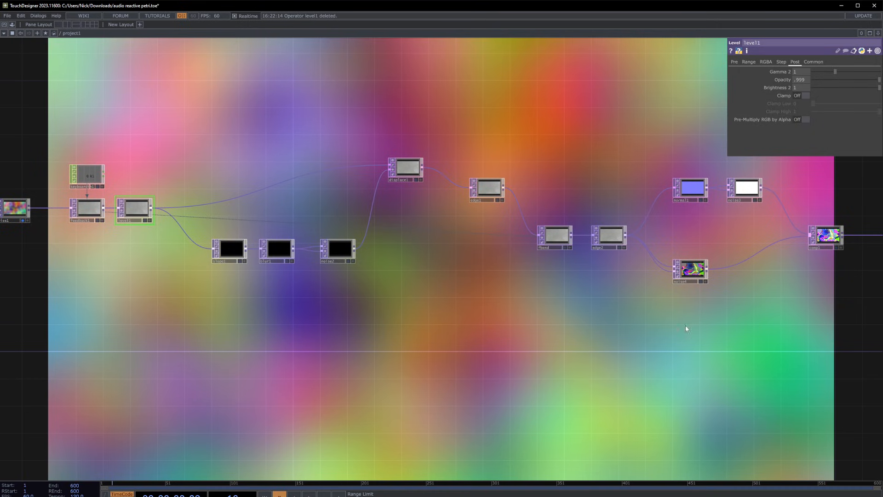
left_click(692, 272)
key("space")
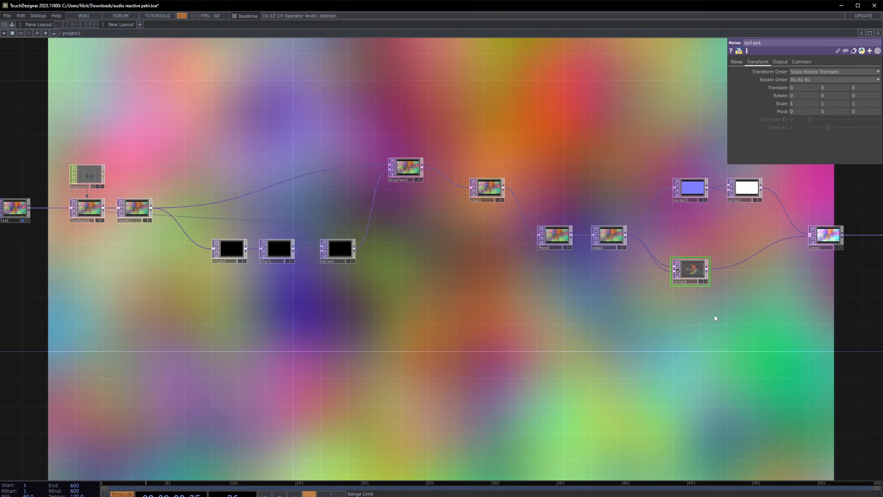
Pause timeline playback and turn off noise1's display in the network background.
left_click_drag(630, 315, 413, 320)
key("space")
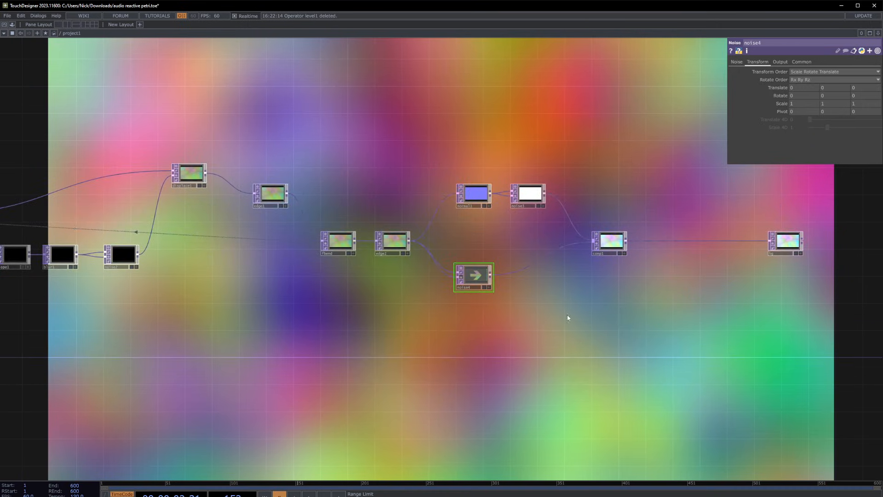
scroll(381, 310, "down", 1)
left_click_drag(152, 311, 433, 314)
scroll(380, 310, "down", 2)
left_click(189, 253)
left_click_drag(130, 301, 0, 274)
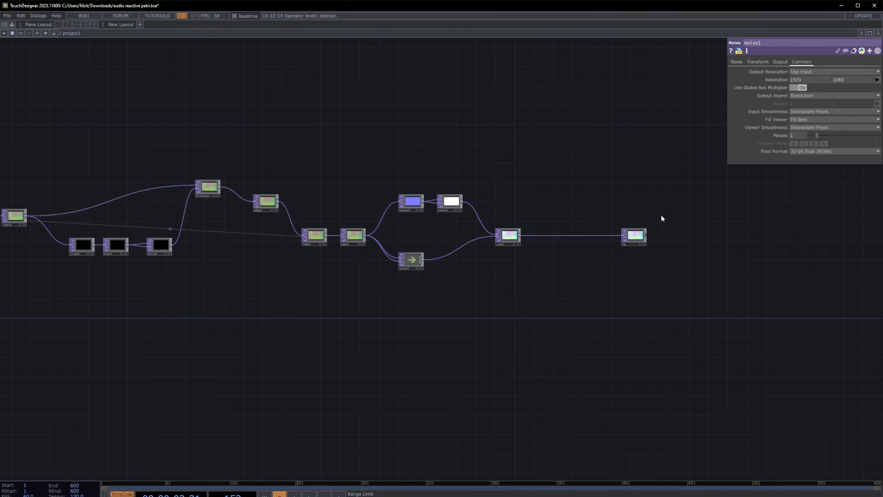
Display the bg null as the network background and resume timeline playback.
left_click(642, 244)
left_click_drag(577, 298, 627, 302)
key("space")
left_click_drag(540, 296, 598, 295)
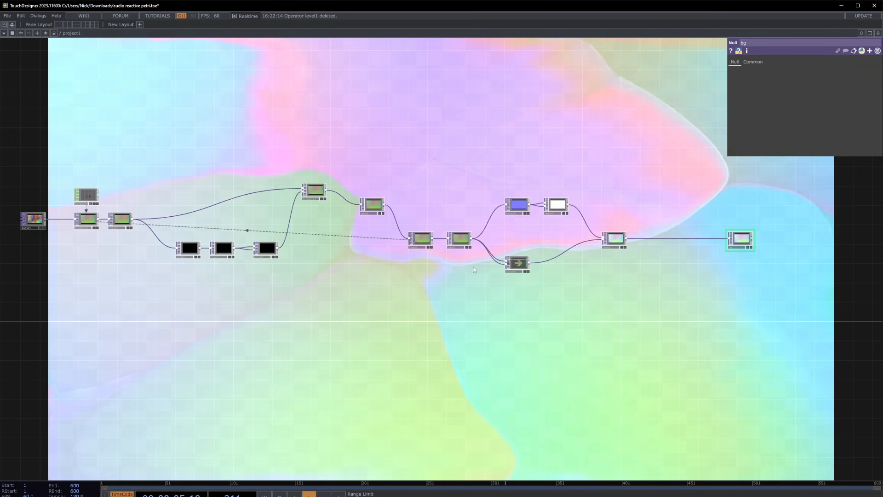
Pause playback and set noise4's transform Scale to 0.1 on all three axes.
left_click(517, 262)
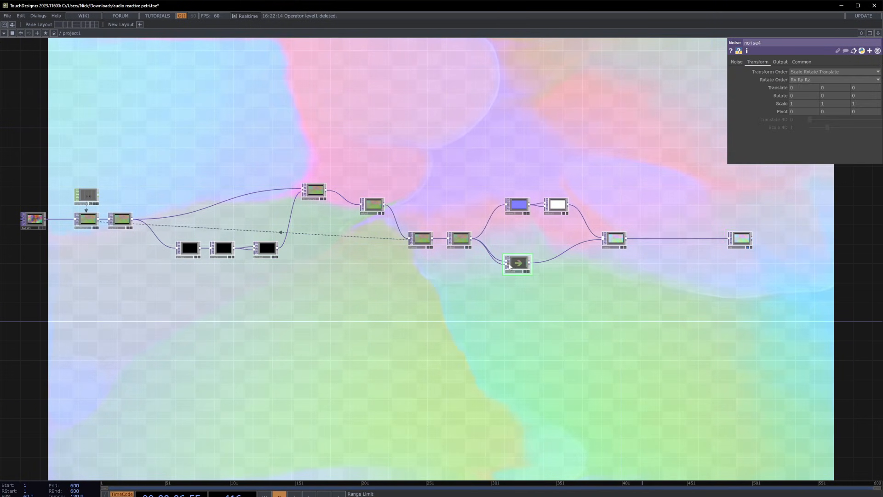
scroll(506, 262, "up", 10)
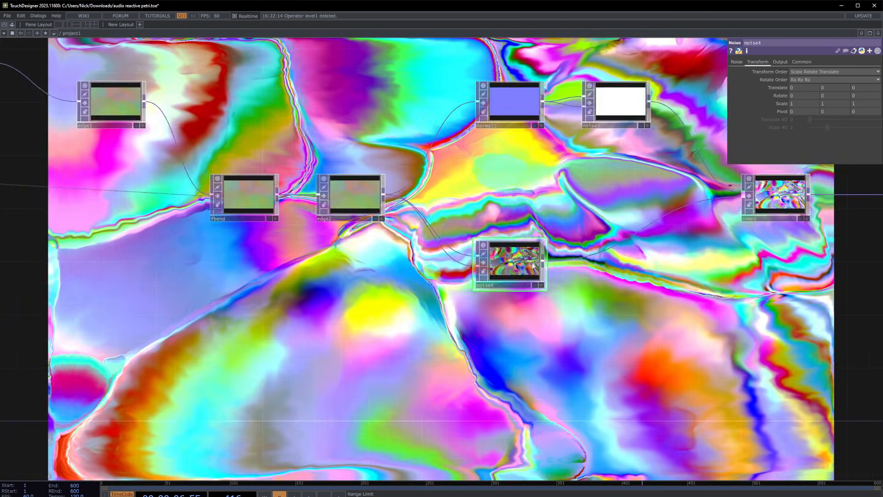
scroll(503, 261, "up", 2)
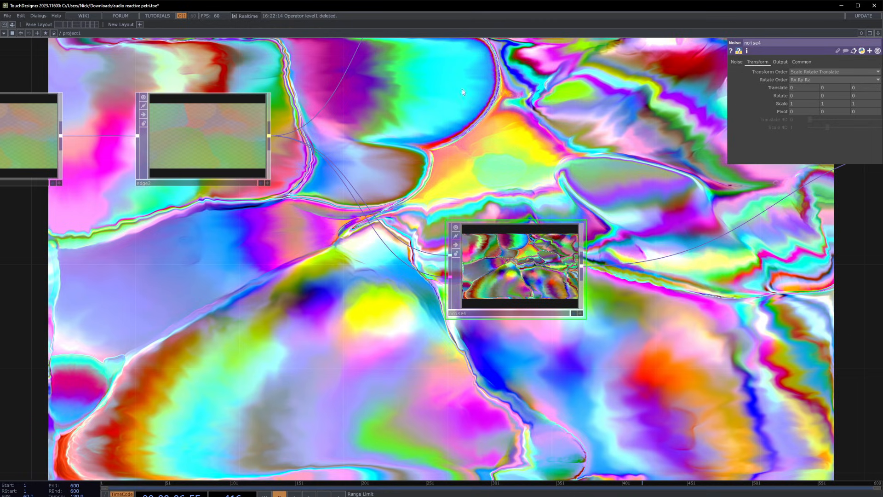
middle_click_drag(787, 103, 787, 106)
key("h")
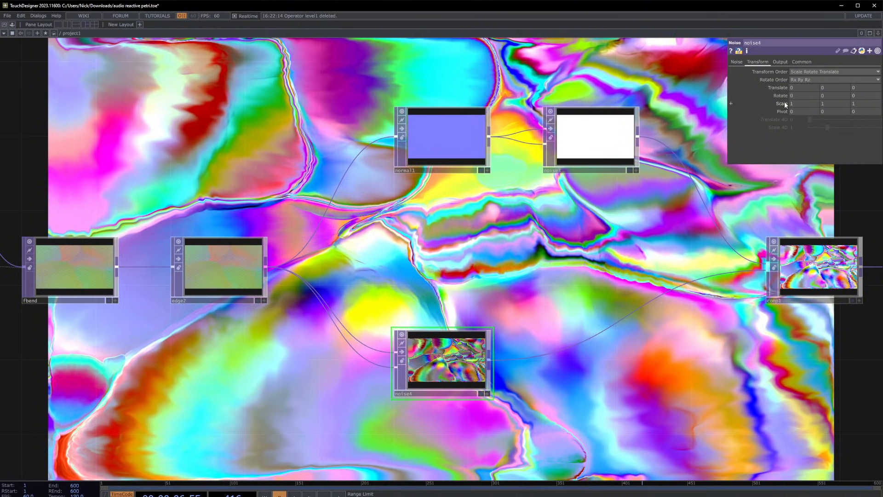
middle_click_drag(784, 103, 779, 97)
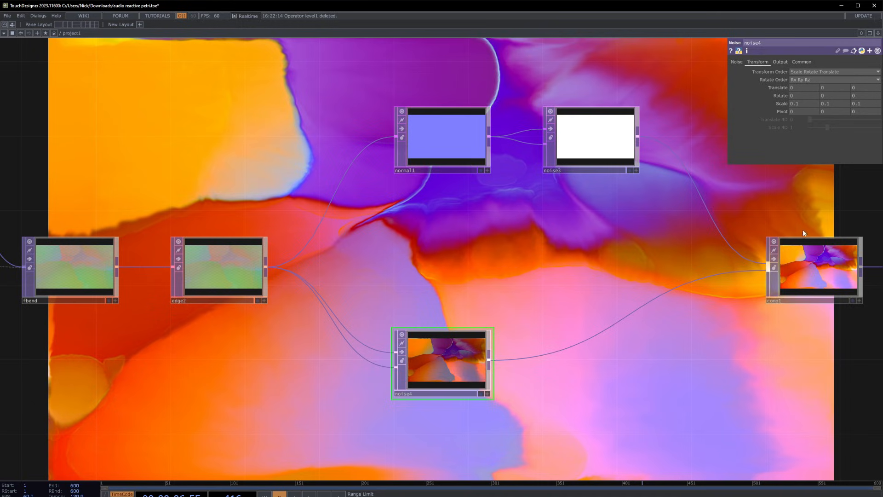
Try Input + Noise as noise4's RGB output mode, and return it to Noise.
left_click(738, 63)
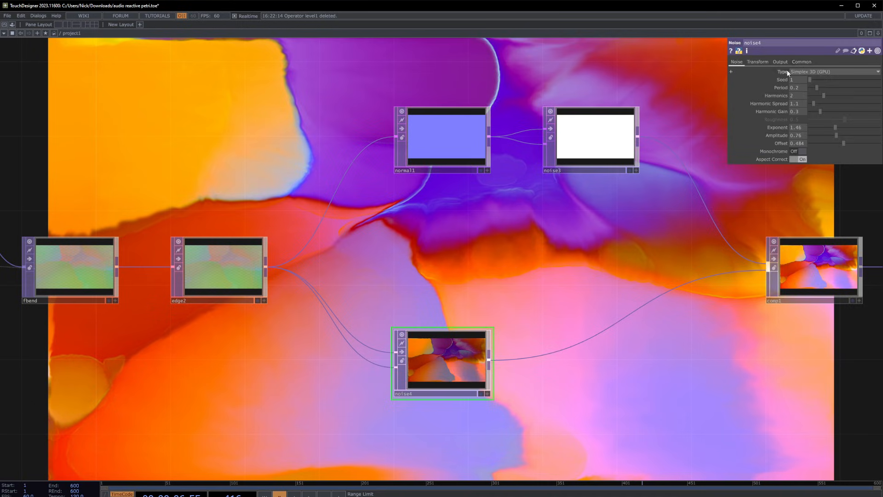
left_click(780, 61)
left_click(817, 72)
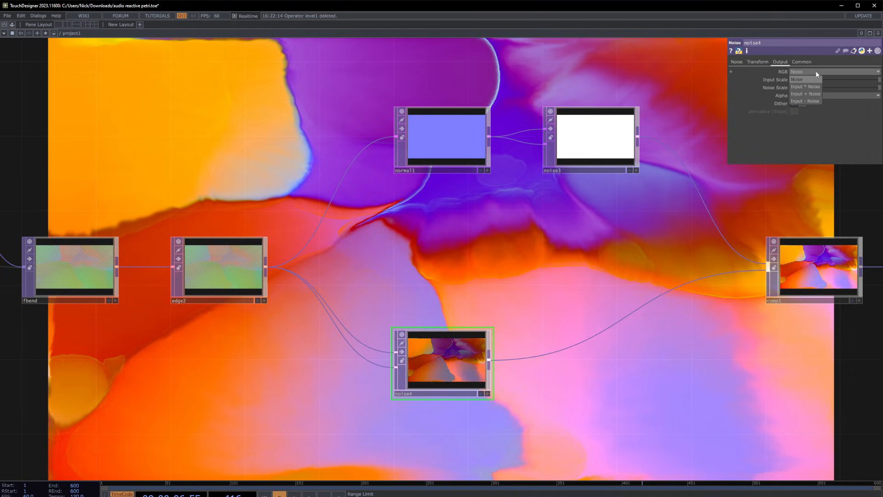
left_click(809, 95)
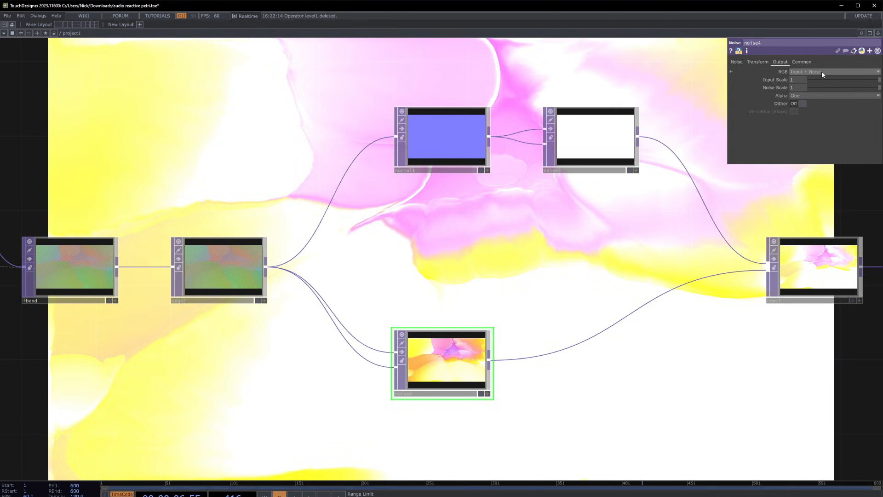
left_click(822, 71)
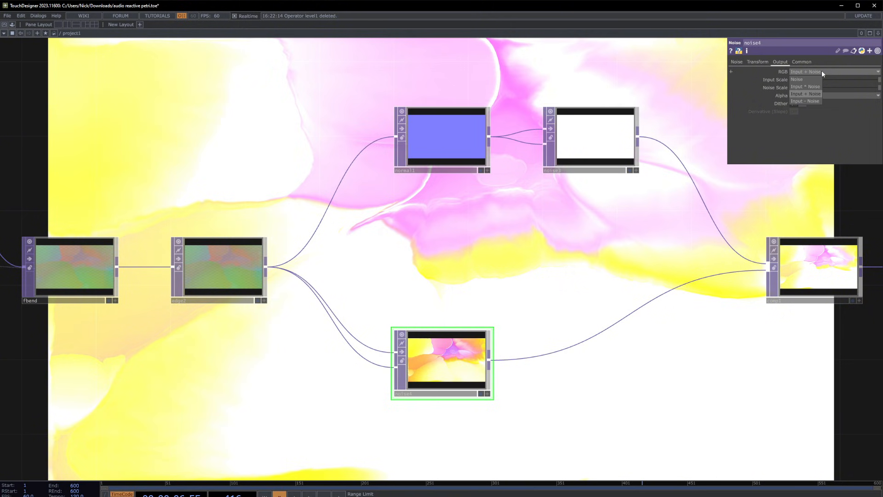
left_click(808, 77)
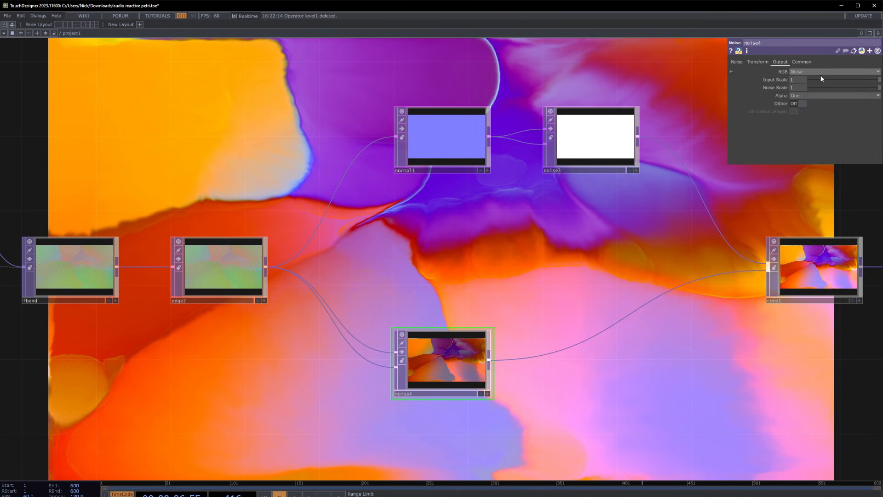
Resume timeline playback and select noise2 between blur1 and displace1.
left_click(471, 278)
key("space")
scroll(521, 259, "down", 10)
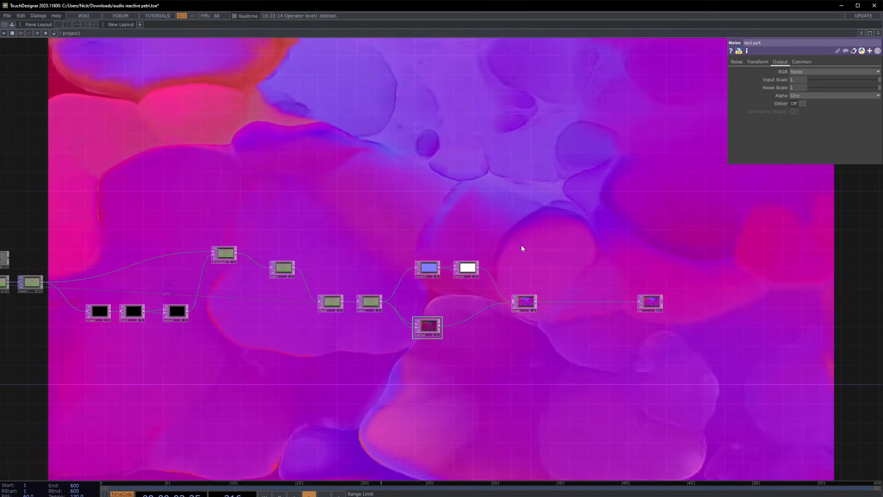
left_click_drag(240, 346, 265, 345)
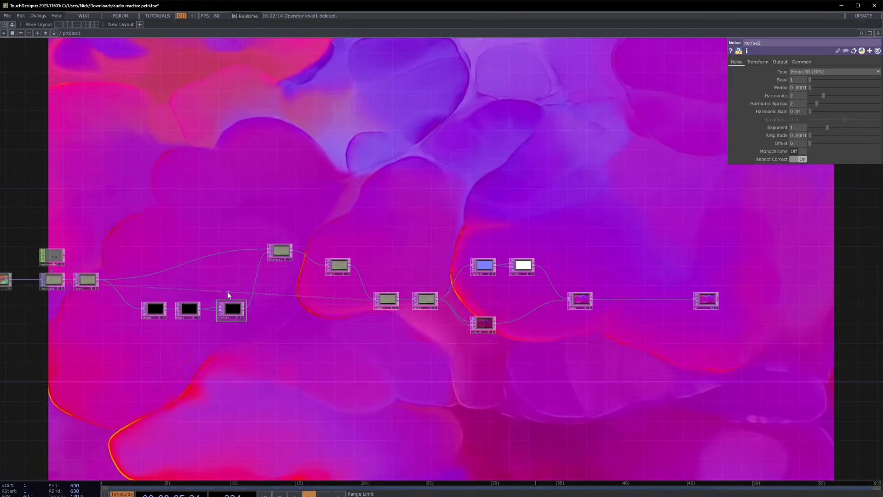
Try blur1's Pre-Shrink at 1 and Filter Size at 9, and return them to 4 and 32.
left_click(235, 312)
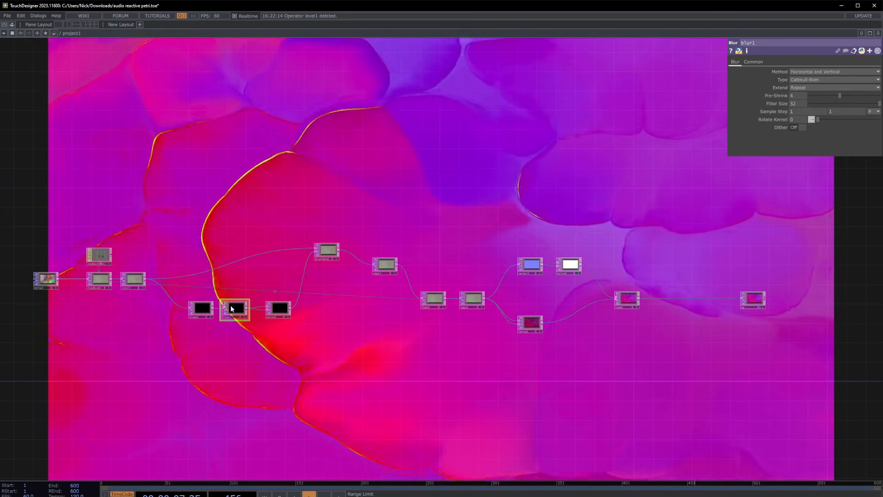
left_click_drag(840, 95, 809, 99)
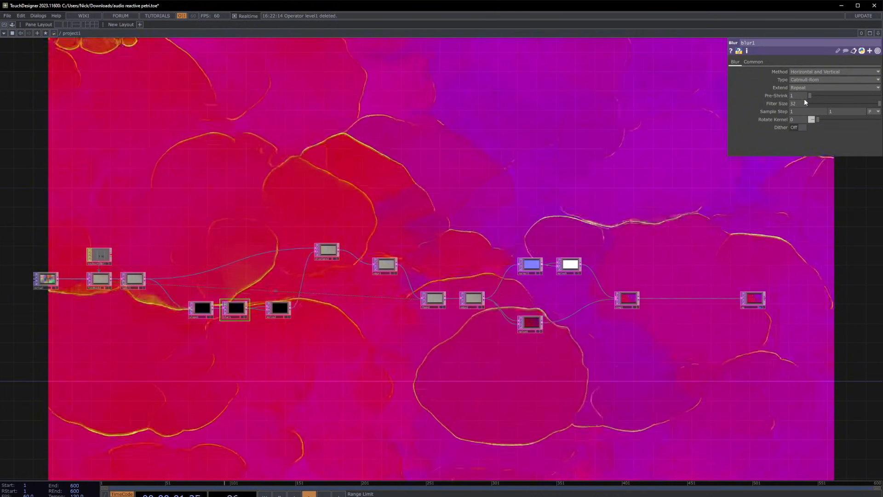
left_click_drag(804, 98, 864, 106)
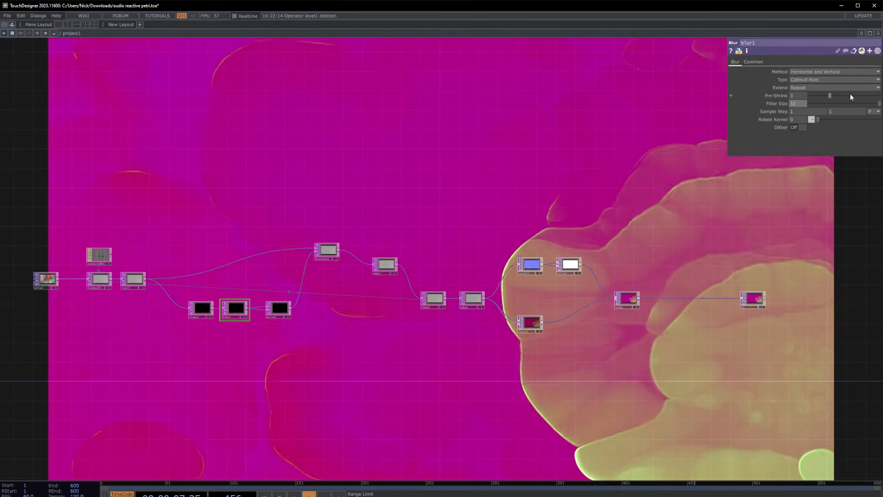
left_click(841, 95)
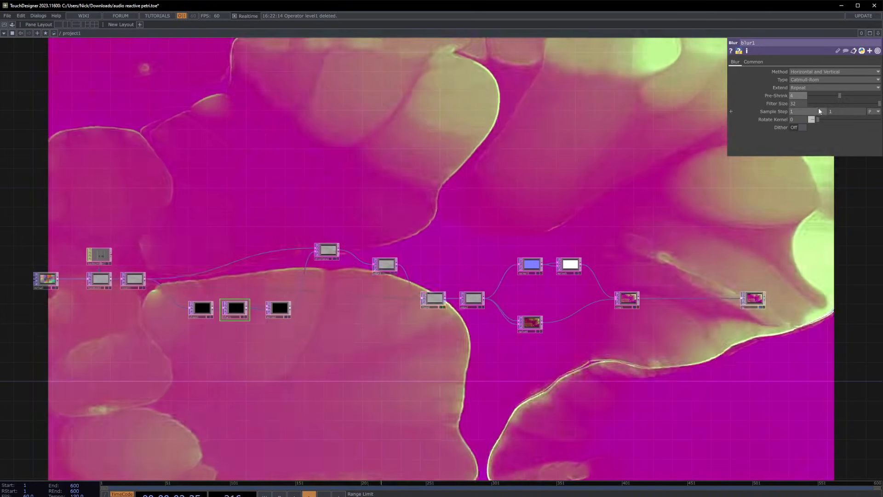
left_click(830, 105)
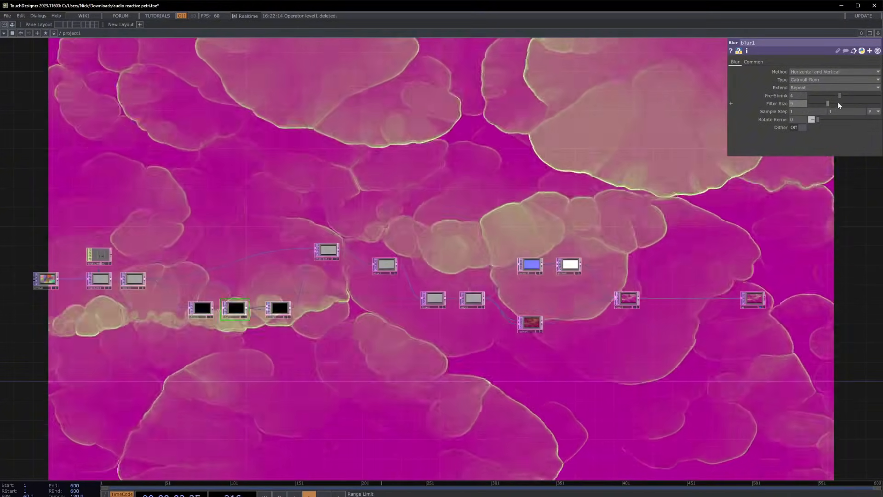
left_click_drag(830, 103, 880, 103)
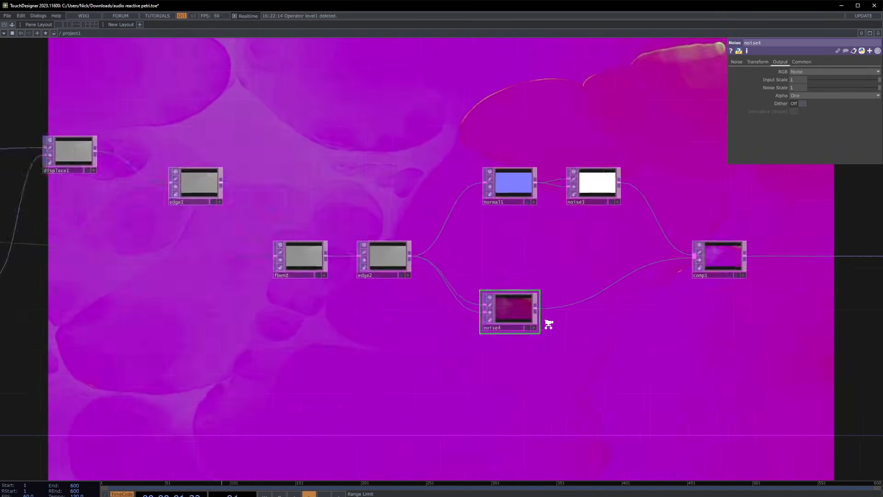
Set noise4's Seed to 623, Exponent to 1.43 and Amplitude to 0.88.
left_click(739, 62)
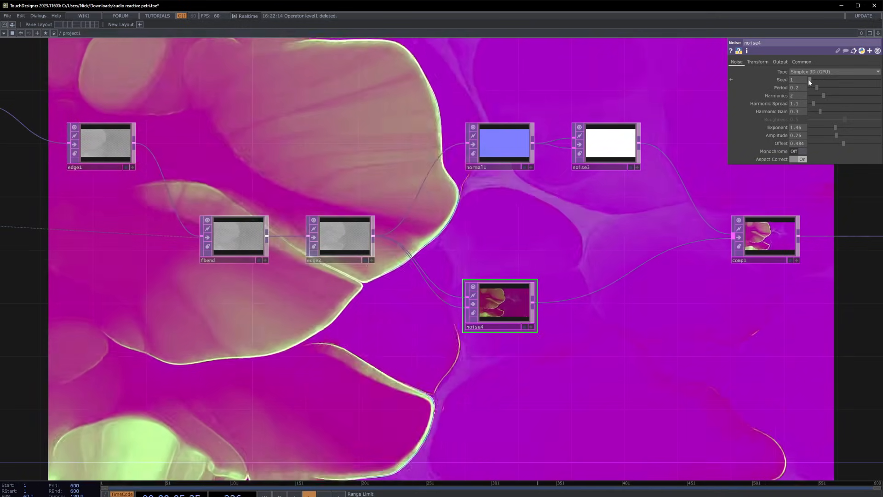
left_click_drag(808, 79, 814, 80)
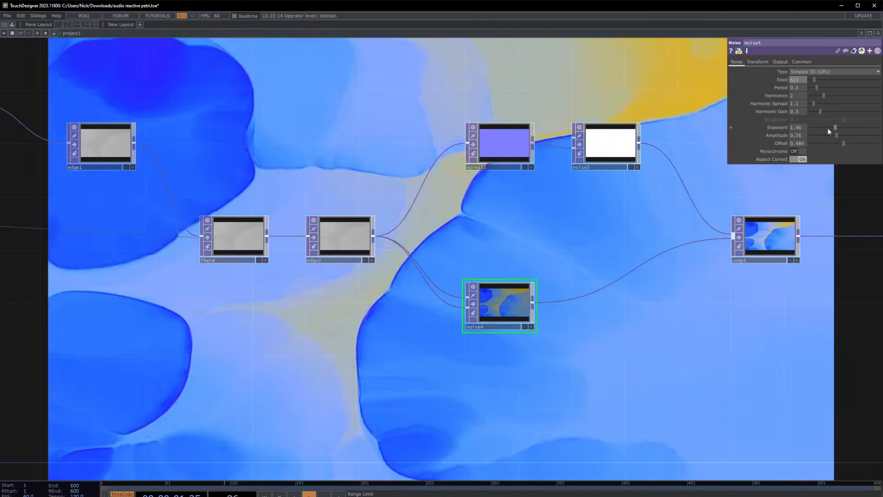
mouse_move(833, 127)
left_mouse_down()
mouse_move(842, 130)
mouse_move(818, 127)
mouse_move(836, 128)
left_mouse_up()
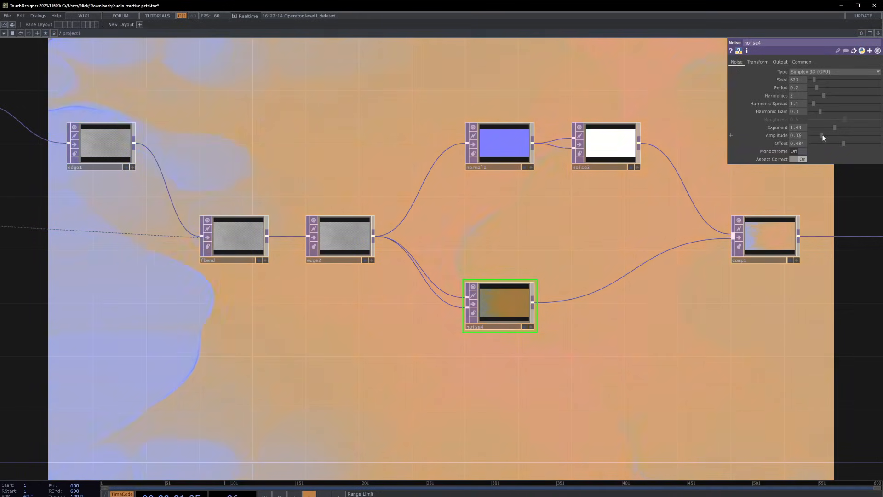
mouse_move(831, 136)
left_mouse_down()
mouse_move(850, 133)
mouse_move(841, 137)
left_mouse_up()
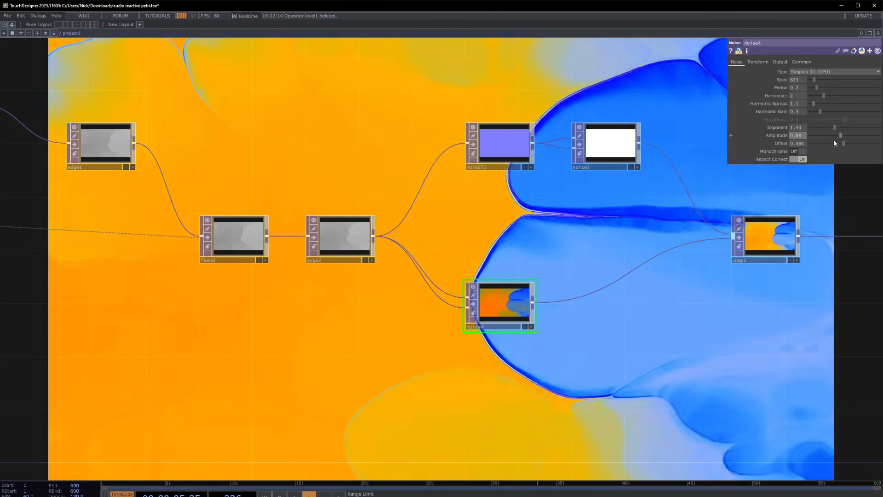
Try edge2's Strength at 10 and settle on a lower, roughly mid-range value.
scroll(618, 288, "down", 1)
scroll(618, 289, "down", 2)
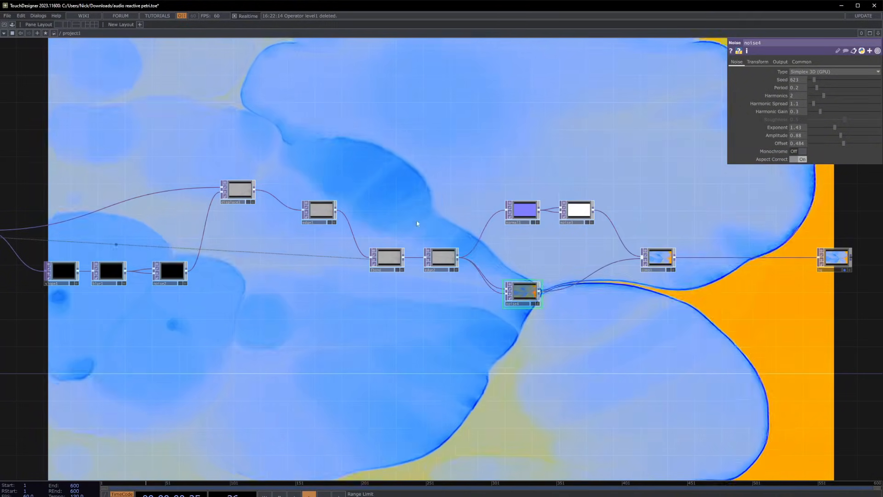
left_click(435, 258)
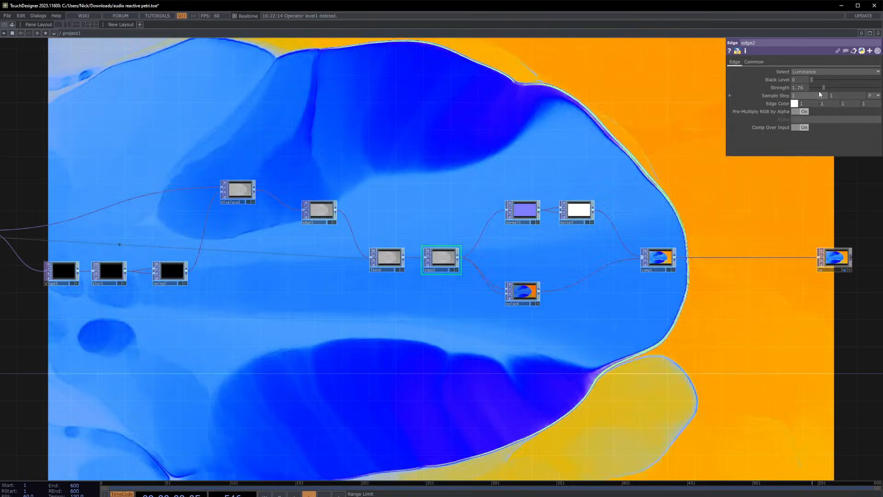
left_click_drag(824, 88, 880, 87)
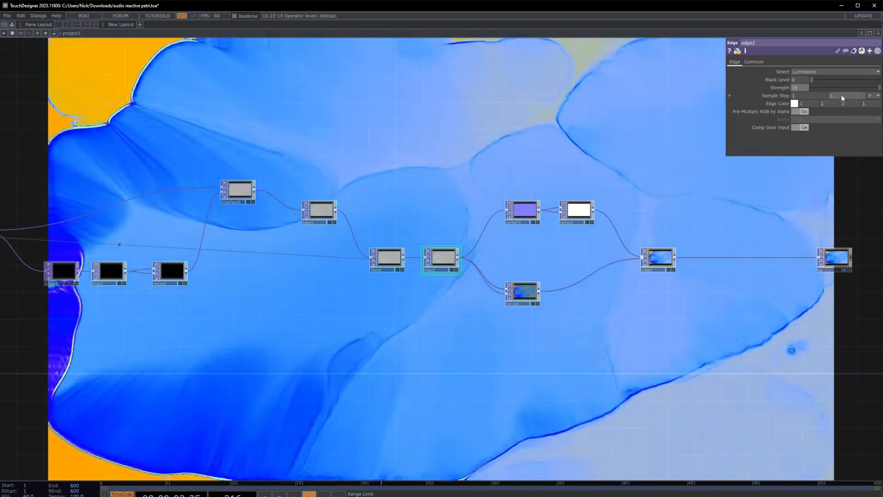
left_click(848, 89)
Try a different horizontal Displace Weight on displace1, and return it to 1.
scroll(525, 205, "down", 3)
left_click_drag(637, 217, 547, 230)
scroll(589, 275, "down", 3)
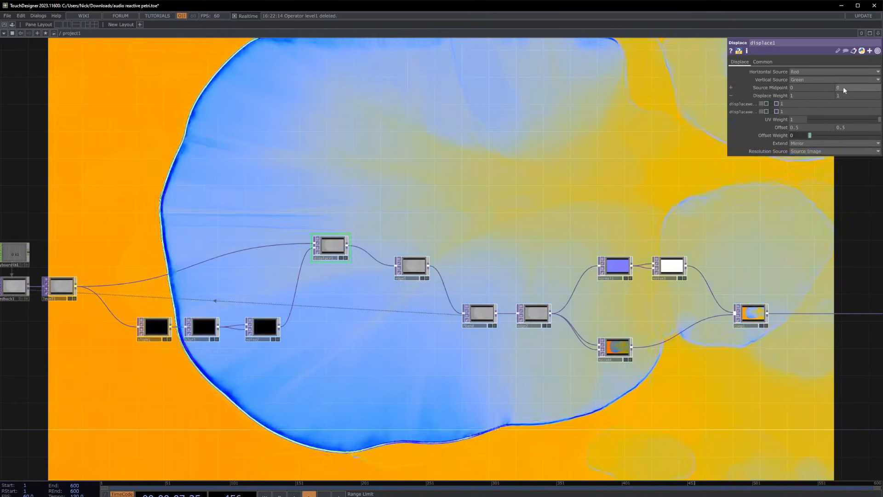
left_click_drag(795, 97, 788, 98)
type(".")
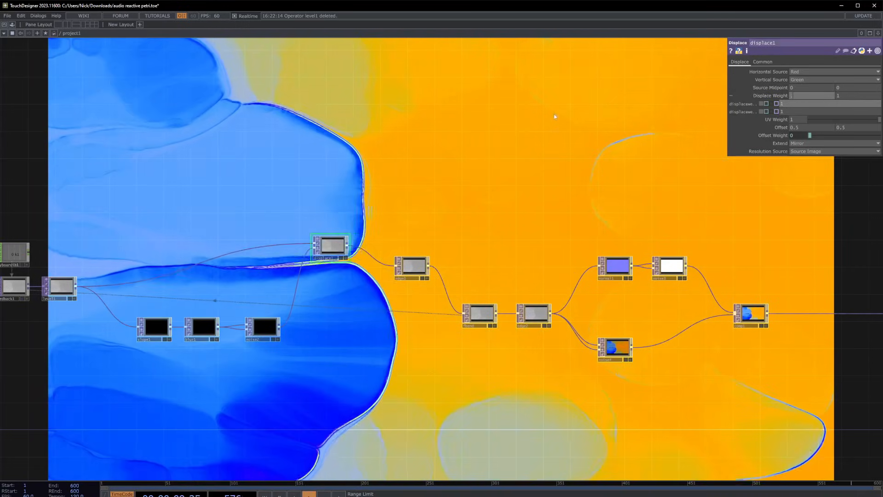
type("1")
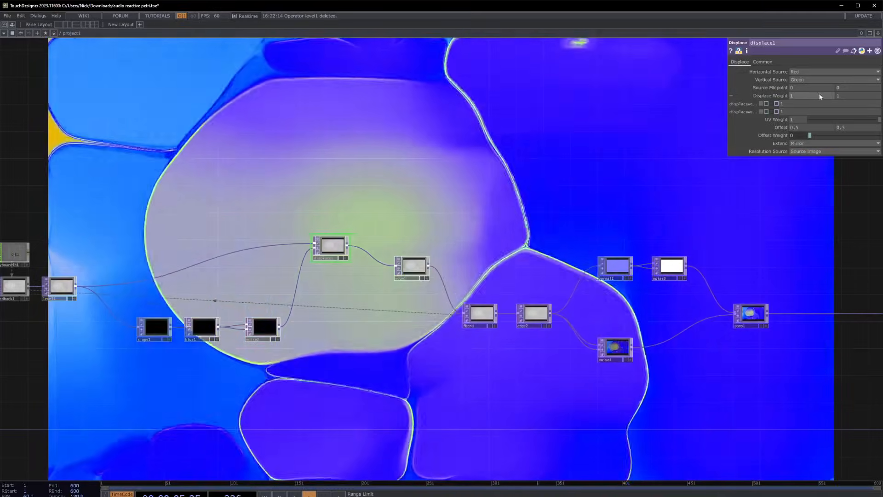
left_click_drag(800, 96, 789, 98)
type("1")
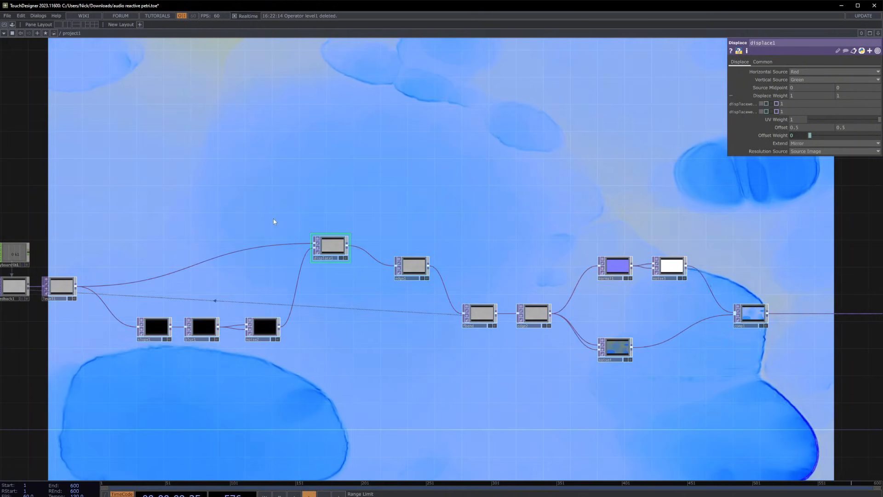
Add an Audio File In CHOP in the empty area above level1 and slope1.
key("Tab")
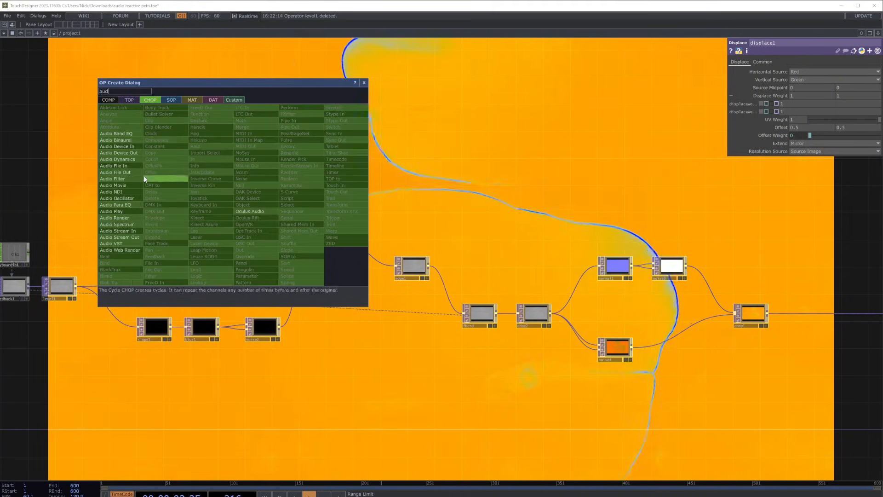
left_click(138, 168)
left_click(146, 173)
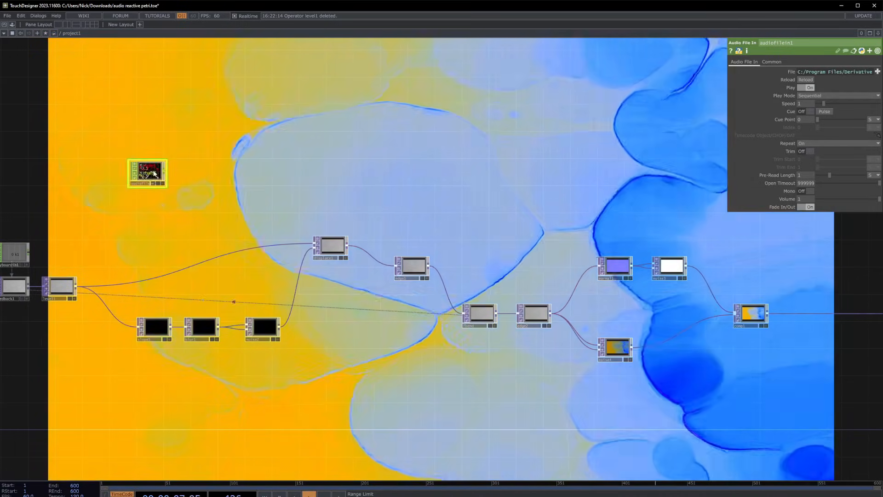
left_click_drag(162, 173, 155, 159)
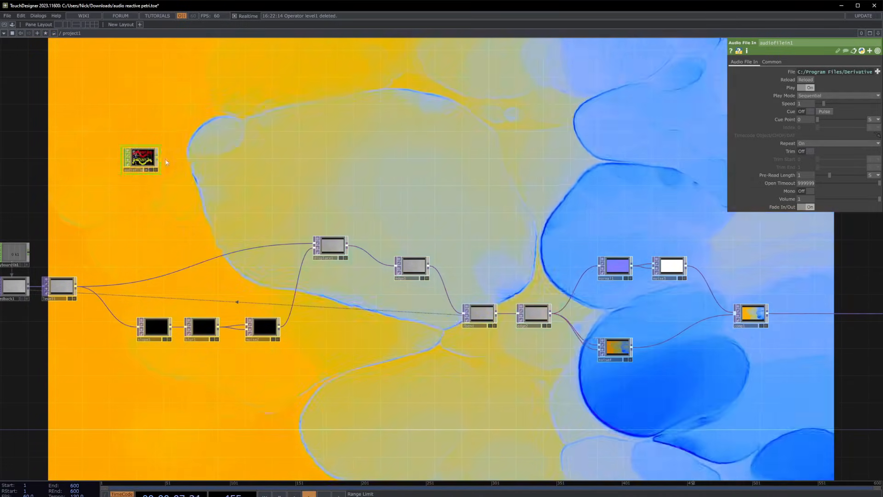
Add an Audio Device Out CHOP fed by audiofilein1, placed just below it.
left_click(161, 159)
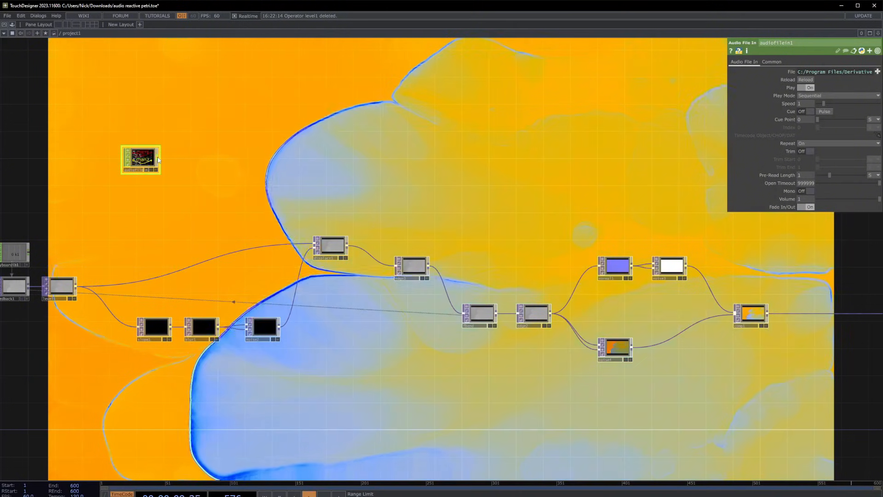
key("Tab")
type("aud")
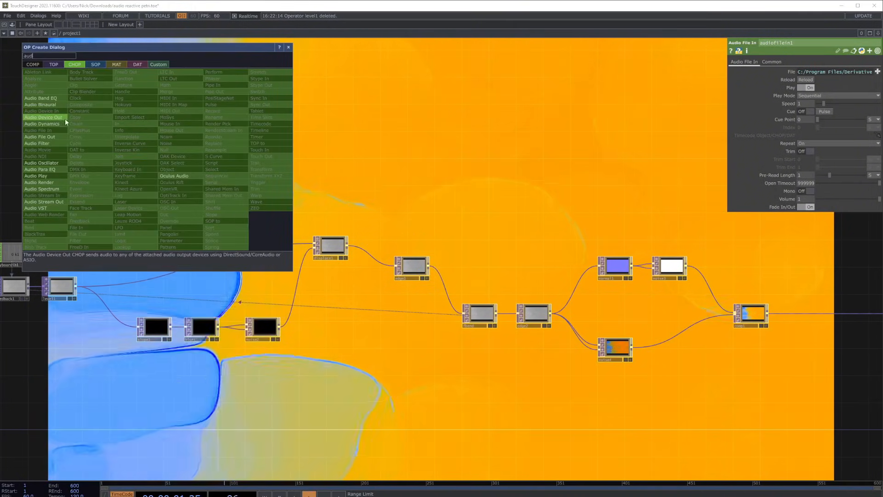
left_click(65, 118)
left_click(195, 200)
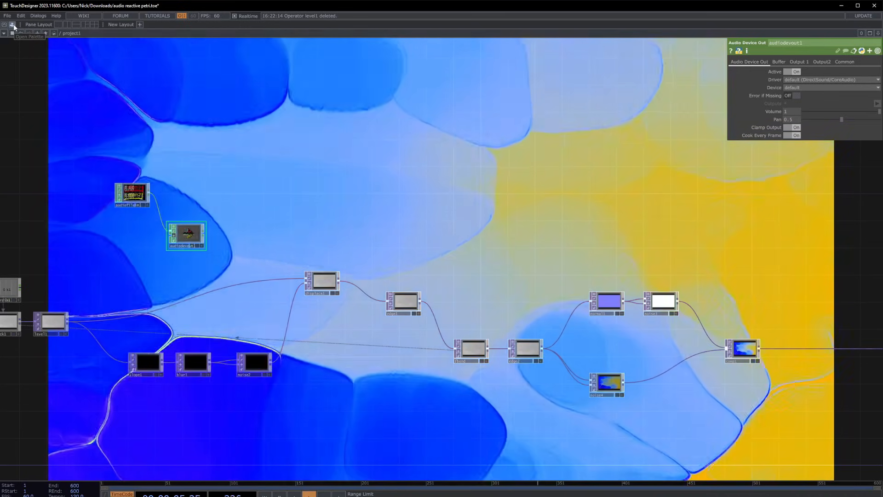
Add the audioAnalysis component from the palette's Tools category and feed it from audiofilein1.
left_click(13, 25)
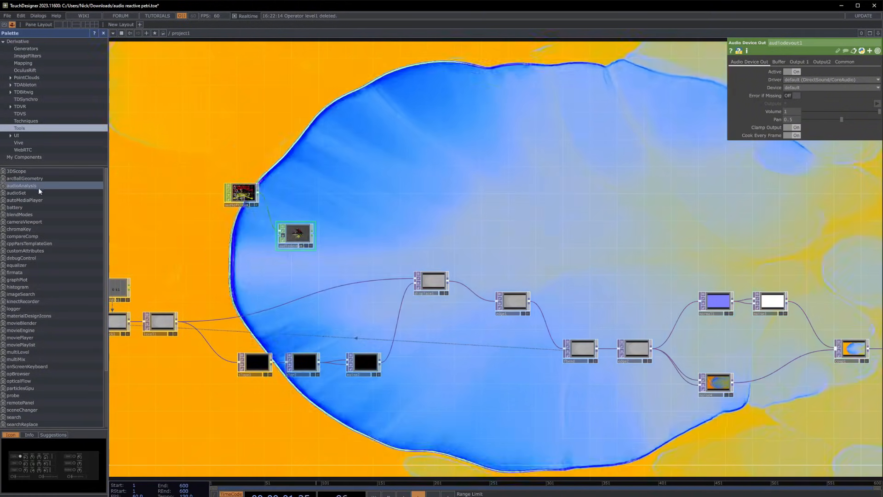
left_click_drag(31, 186, 367, 181)
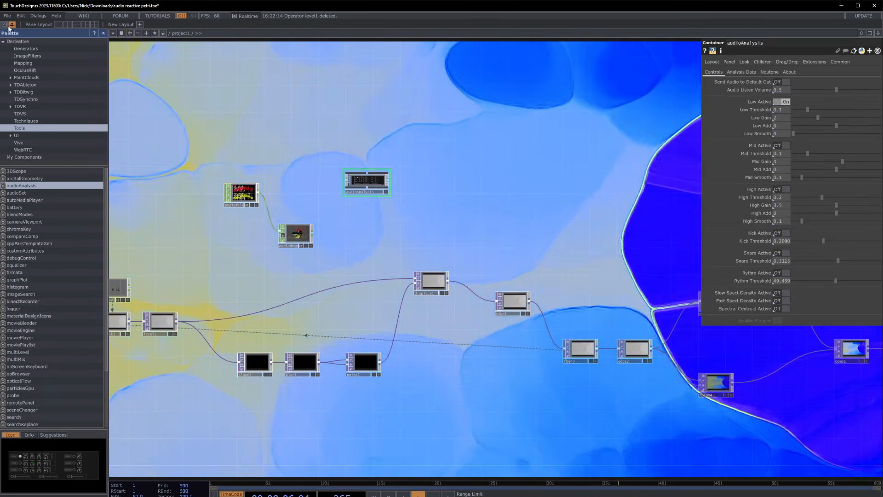
left_click(12, 24)
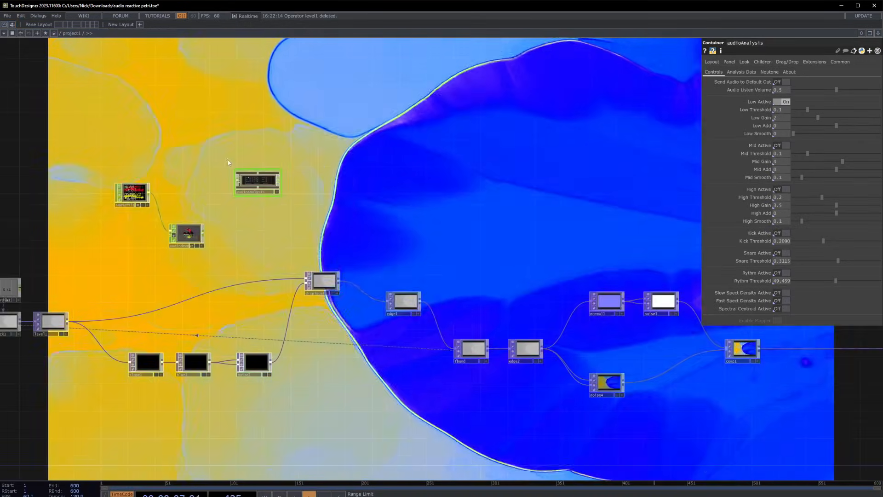
scroll(193, 340, "up", 4)
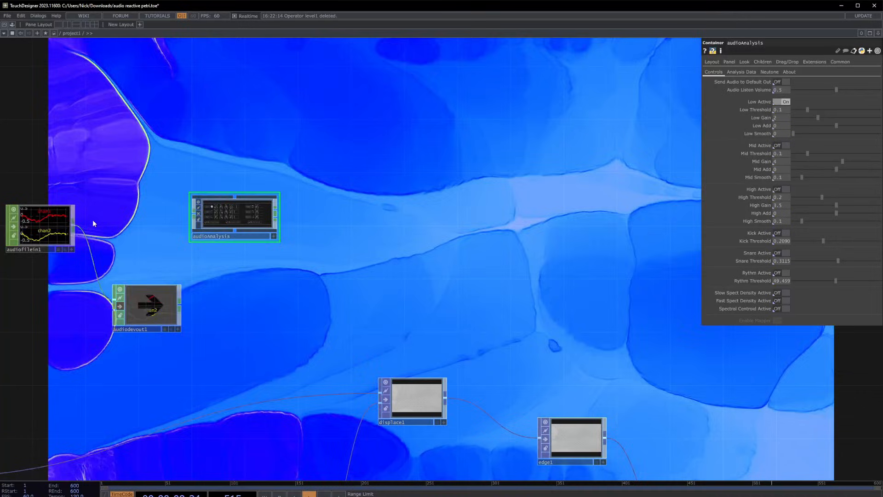
left_click_drag(73, 226, 194, 214)
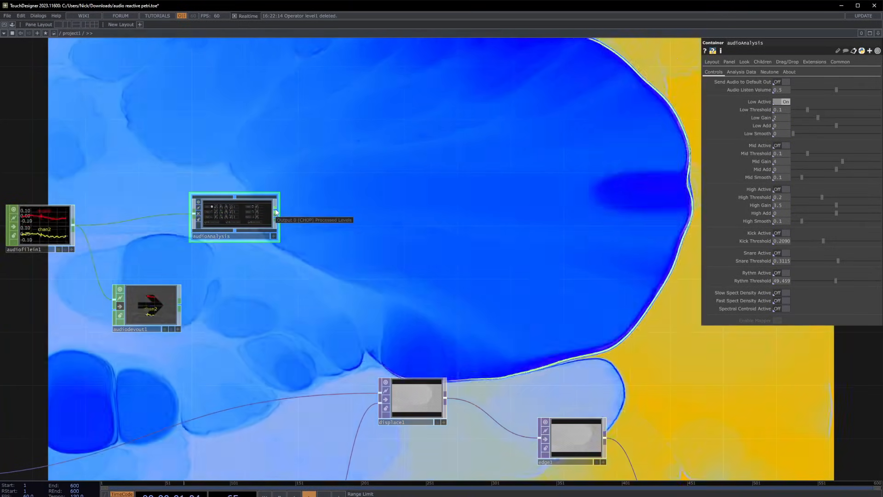
Add a Select CHOP fed by audioAnalysis's Processed Levels output.
right_click(275, 208)
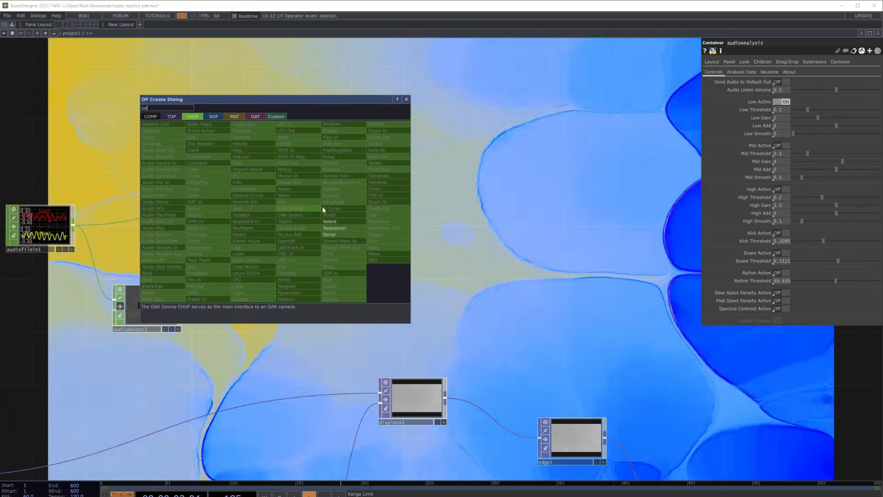
left_click(330, 222)
left_click(368, 214)
scroll(308, 213, "up", 5)
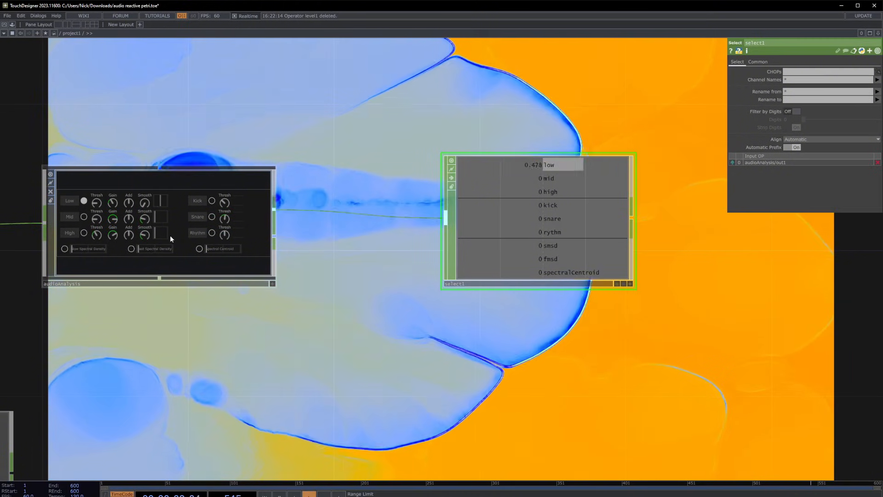
Make the audioAnalysis viewer interactive and examine its band, threshold, gain and smoothing controls.
scroll(170, 236, "up", 3)
scroll(183, 208, "down", 2)
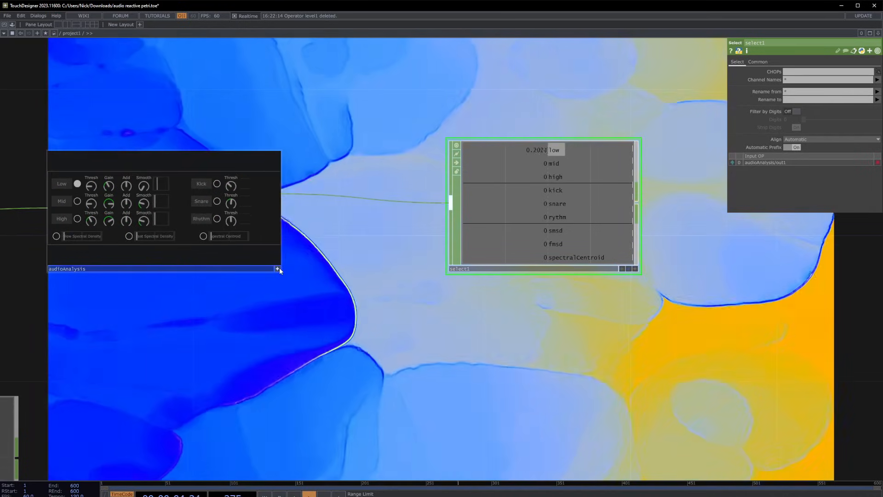
left_click(277, 268)
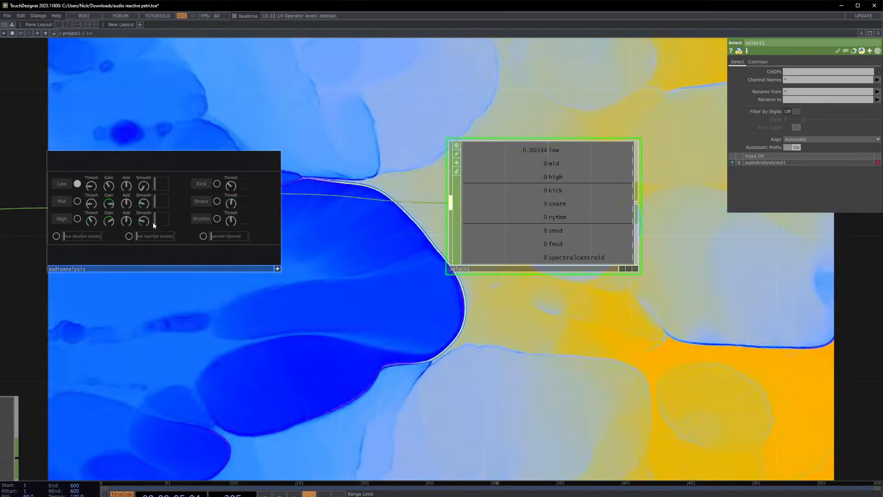
scroll(103, 191, "up", 2)
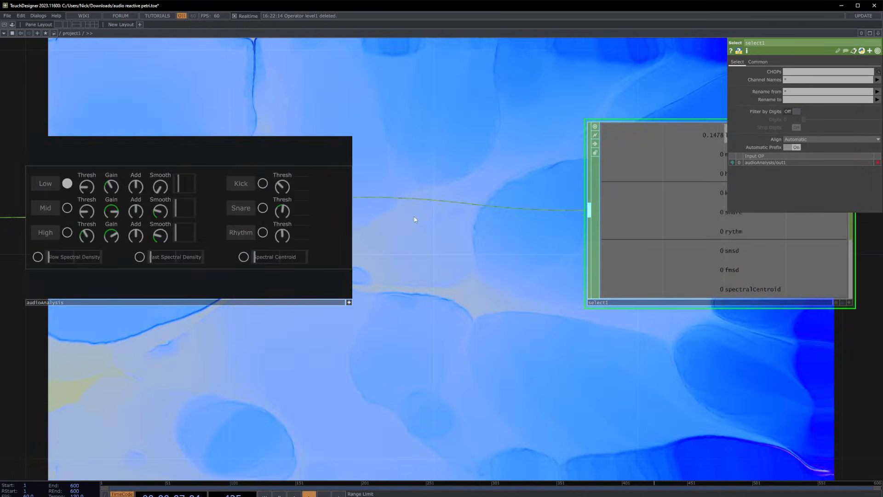
scroll(428, 234, "down", 4)
scroll(585, 183, "down", 2)
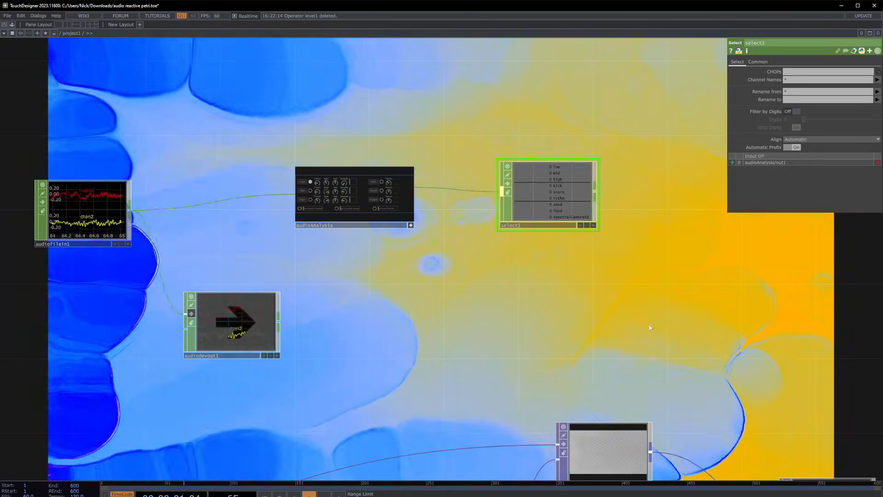
Drive both Displace Weight values of displace1 with select1's low channel, using op('select1')['low'].
left_click_drag(641, 335, 484, 261)
scroll(471, 235, "down", 3)
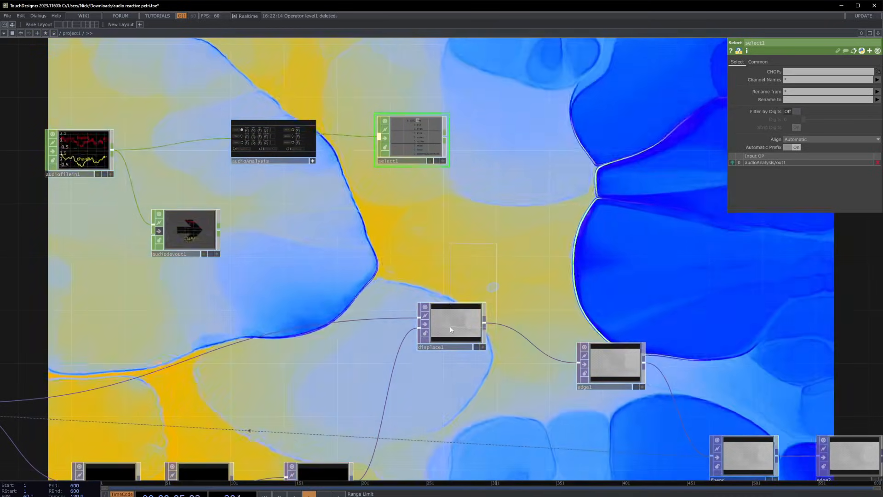
left_click(450, 327)
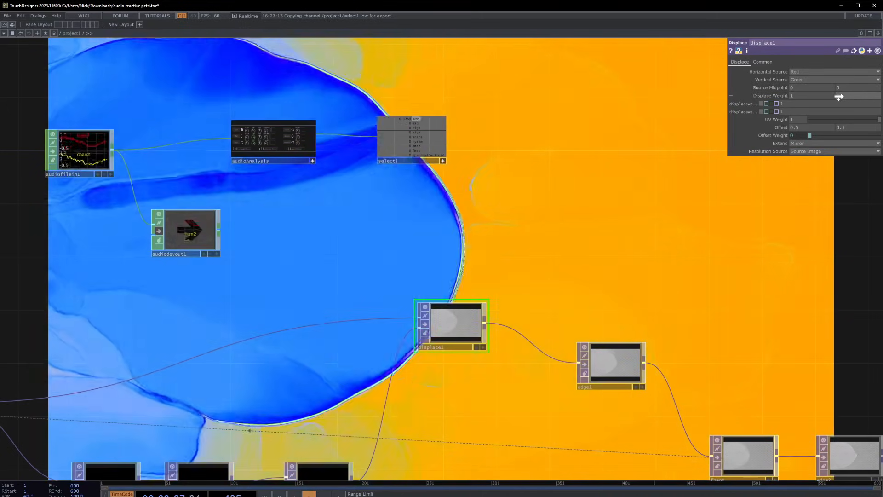
left_click_drag(839, 97, 774, 96)
left_click(777, 95)
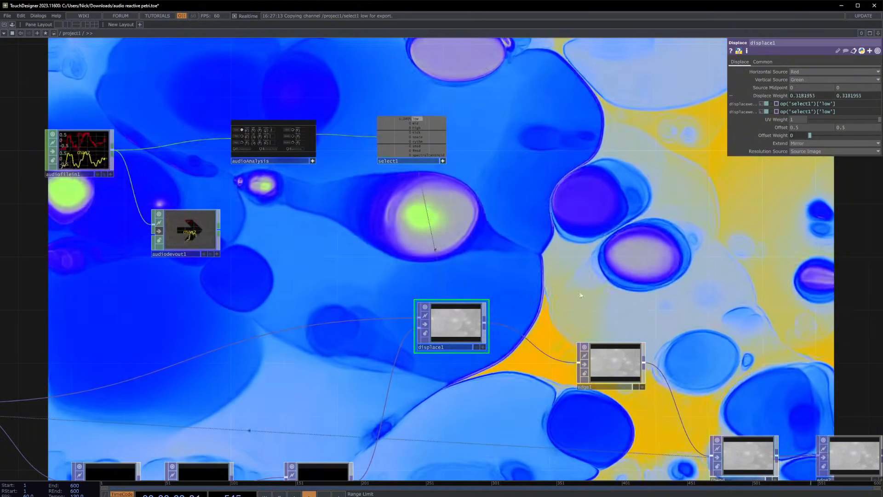
left_click_drag(659, 254, 604, 229)
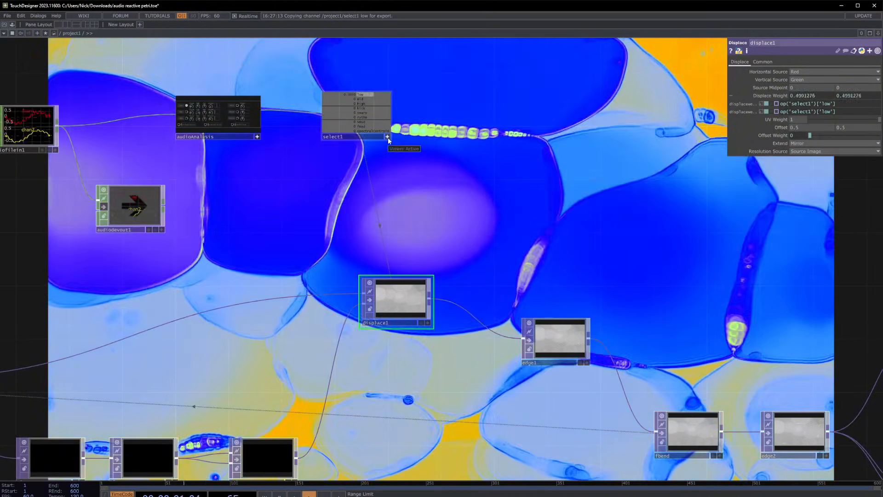
left_click(388, 137)
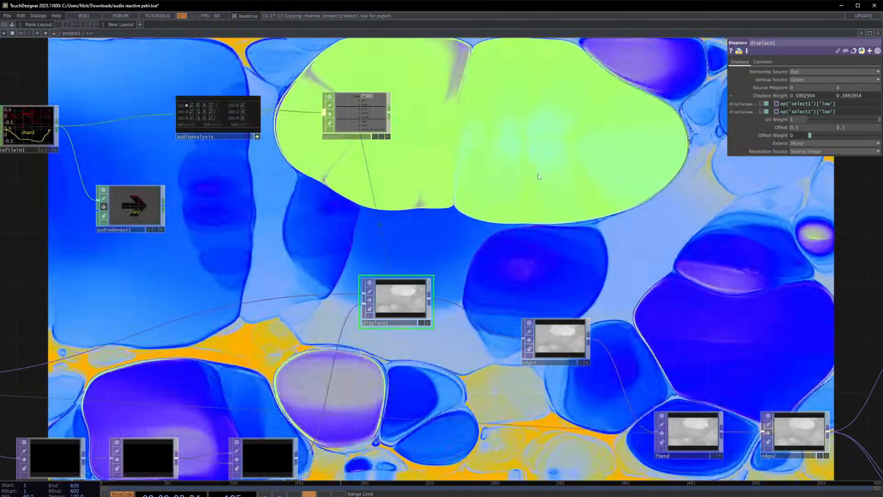
Try a higher Mid Add and the Mid band enabled in audioAnalysis, and switch the Mid band off again.
scroll(523, 198, "down", 2)
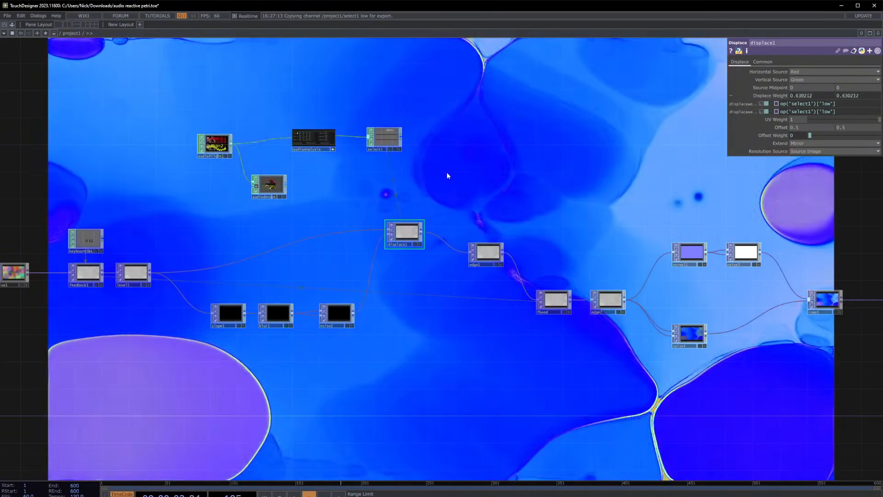
scroll(294, 123, "up", 6)
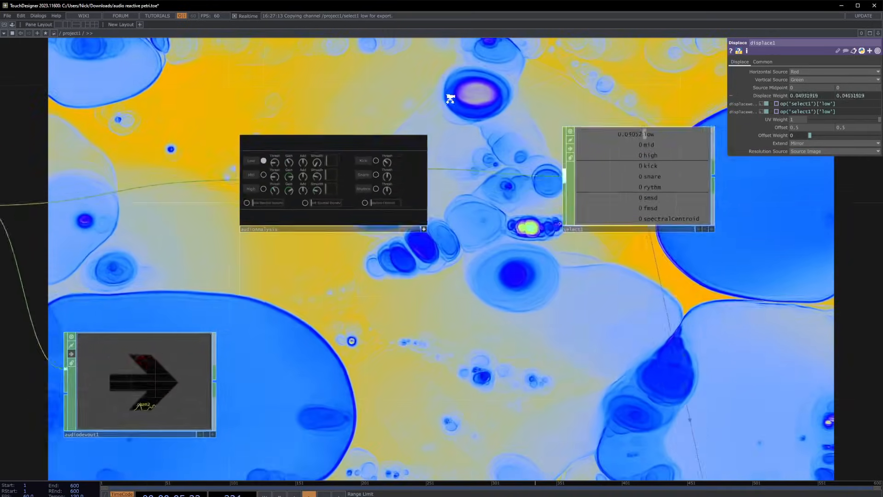
scroll(454, 143, "up", 3)
left_click_drag(454, 146, 544, 287)
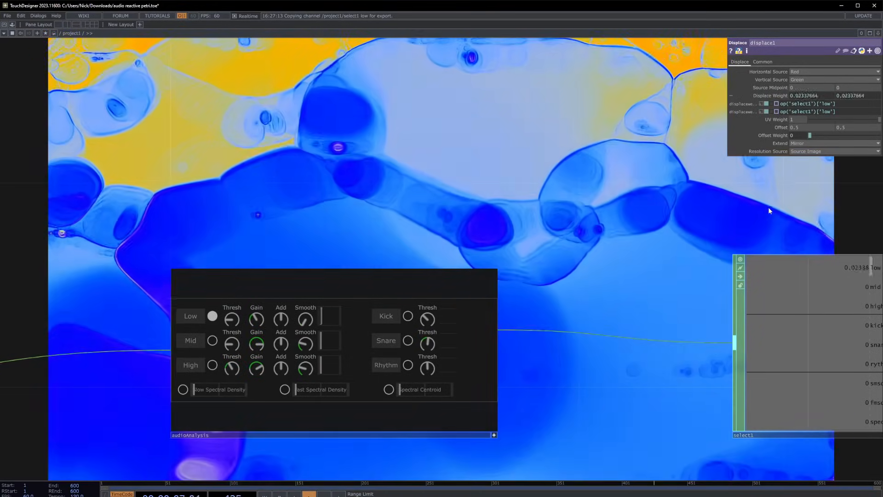
left_click_drag(610, 240, 490, 239)
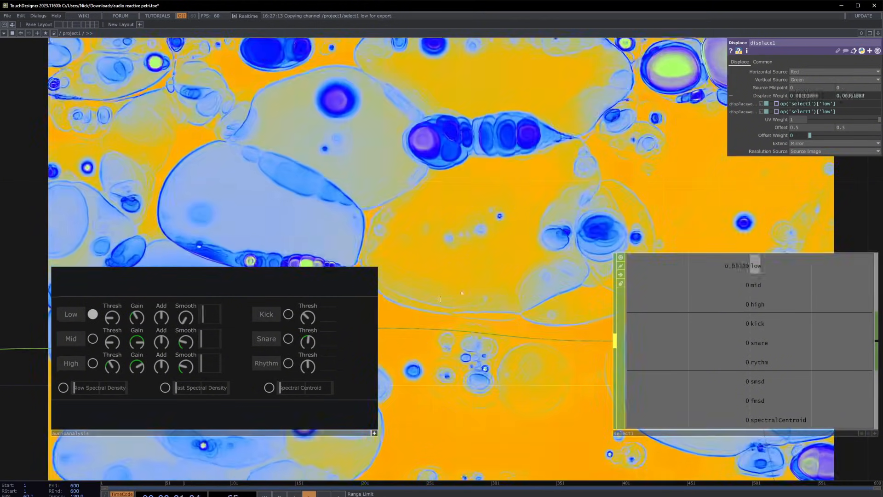
left_click_drag(441, 299, 464, 291)
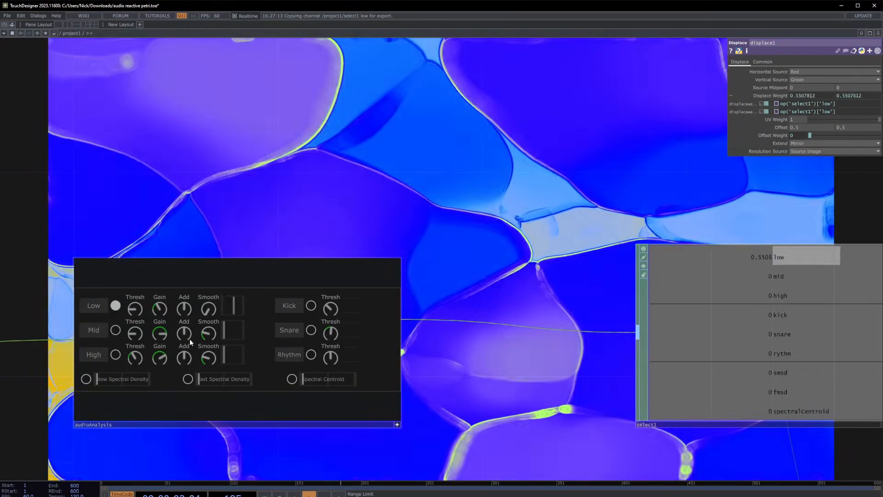
left_click_drag(185, 333, 186, 329)
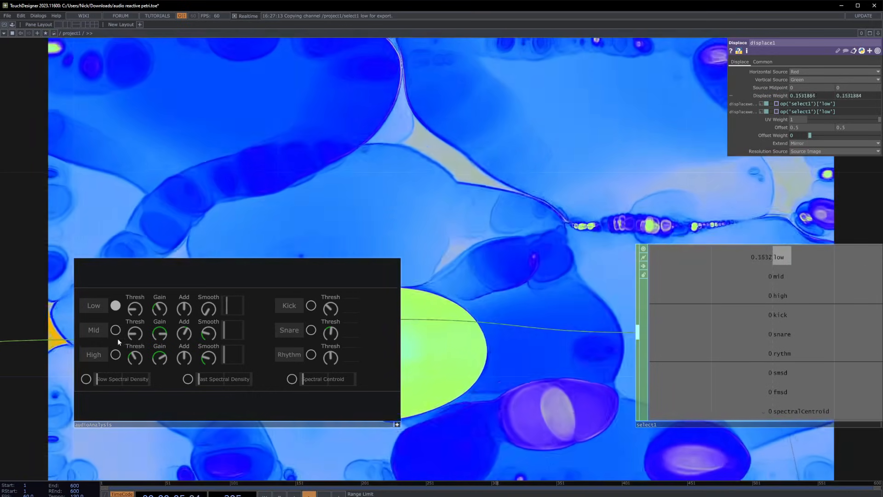
left_click(116, 330)
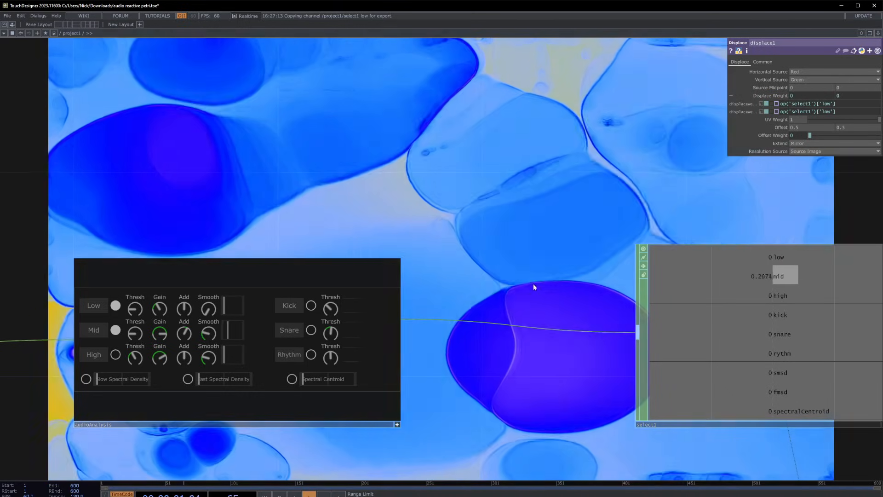
left_click(115, 329)
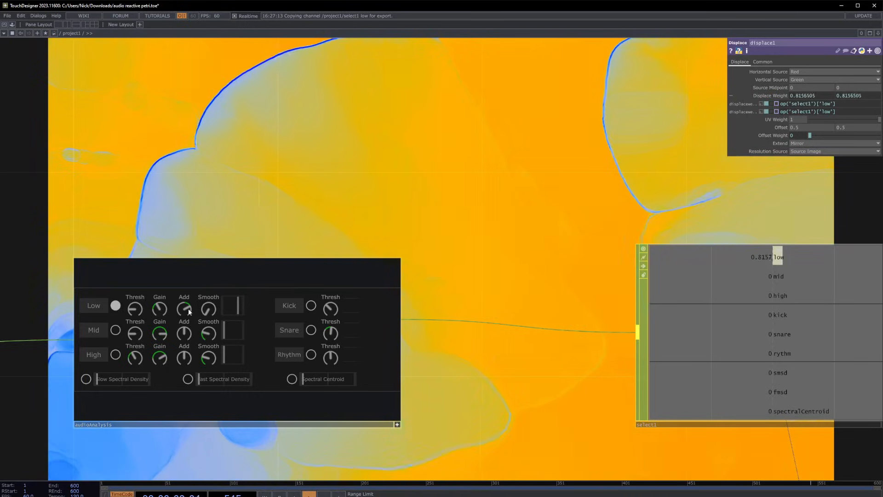
Raise the Low band's Add, Gain and Smooth in audioAnalysis while watching the displacement react.
scroll(529, 303, "down", 2)
left_click_drag(533, 303, 545, 398)
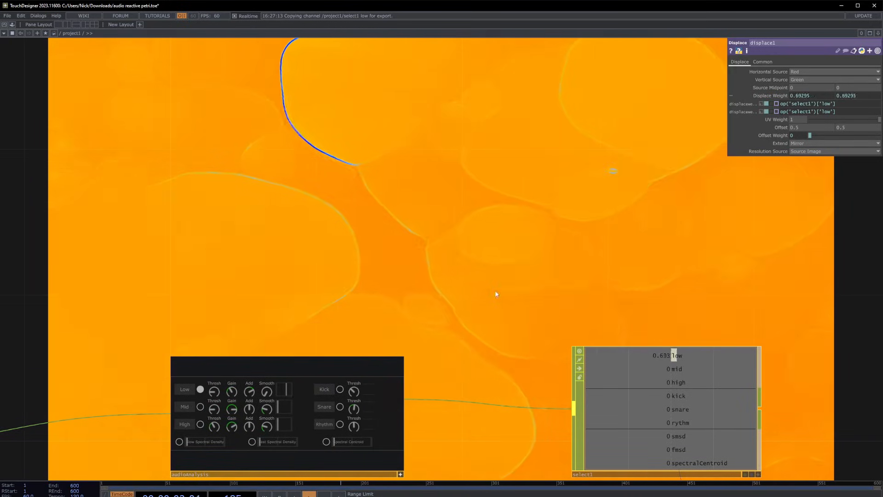
scroll(222, 344, "up", 2)
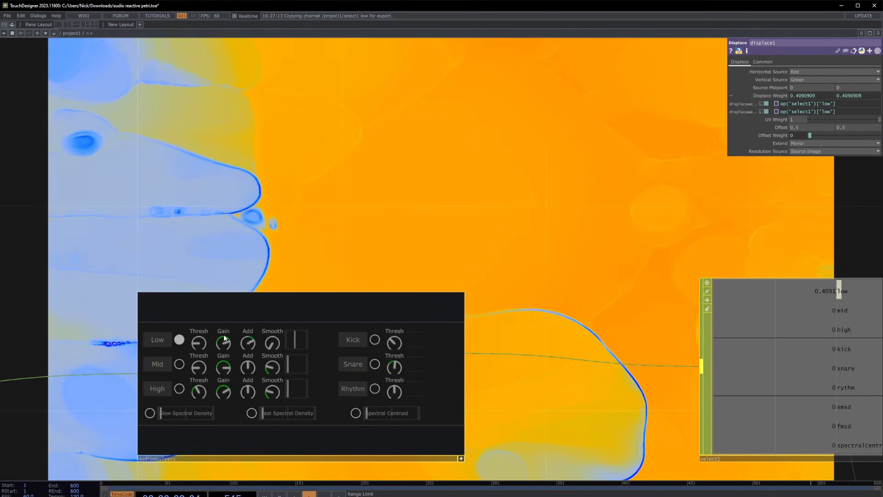
scroll(462, 239, "down", 2)
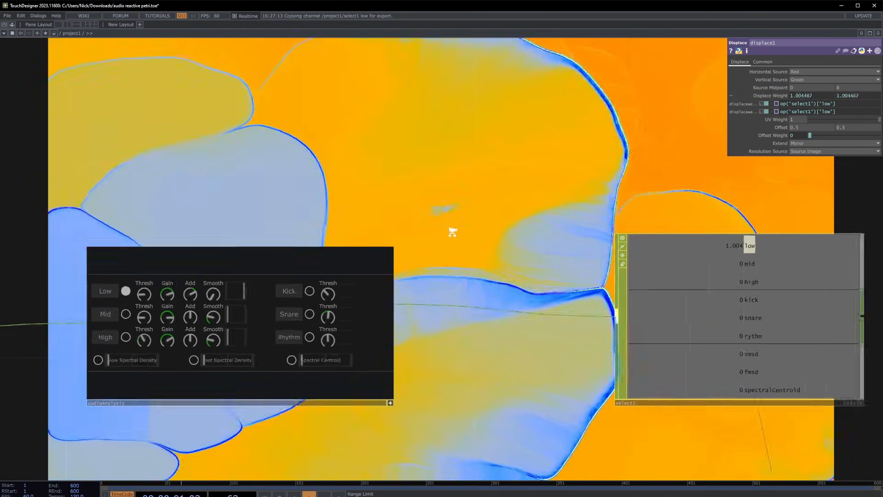
scroll(589, 242, "down", 3)
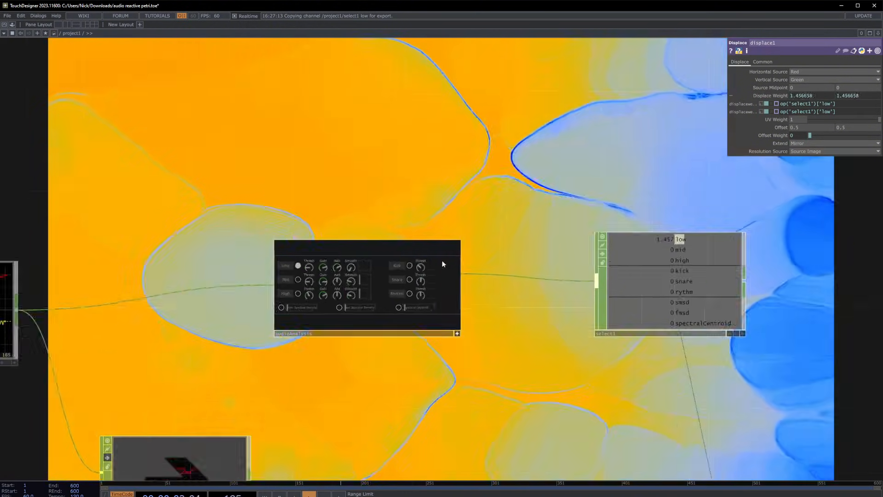
scroll(443, 261, "up", 5)
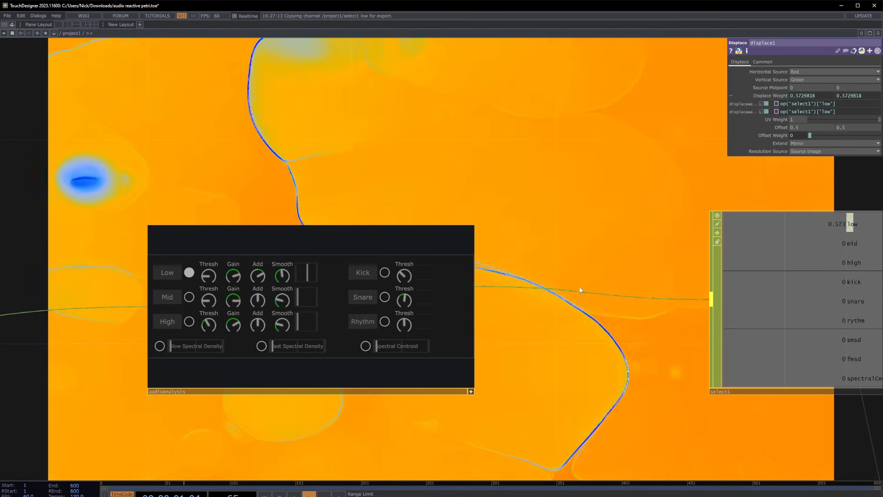
Bypass audiodevout1 to mute the audio playback.
scroll(579, 286, "down", 3)
scroll(444, 281, "down", 5)
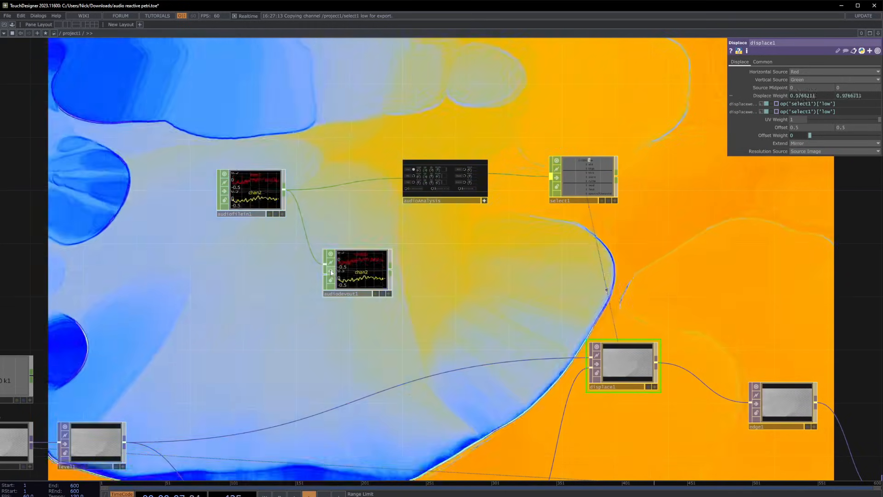
left_click(331, 272)
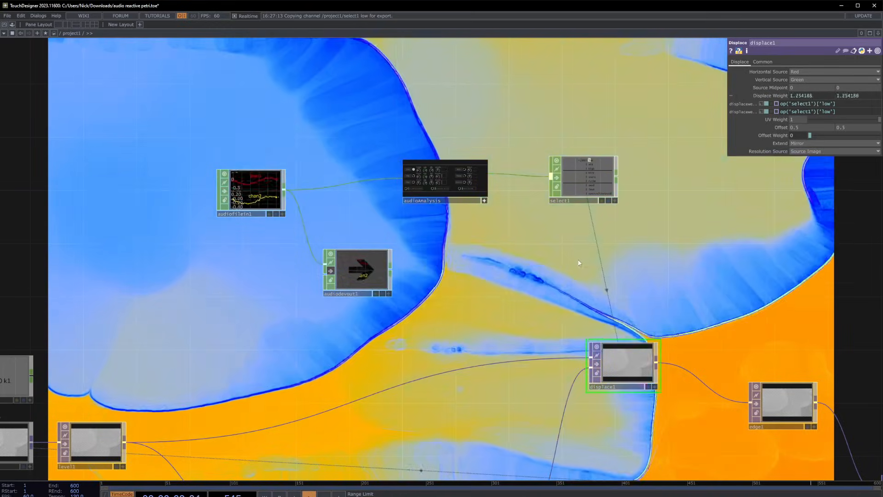
scroll(681, 275, "down", 8)
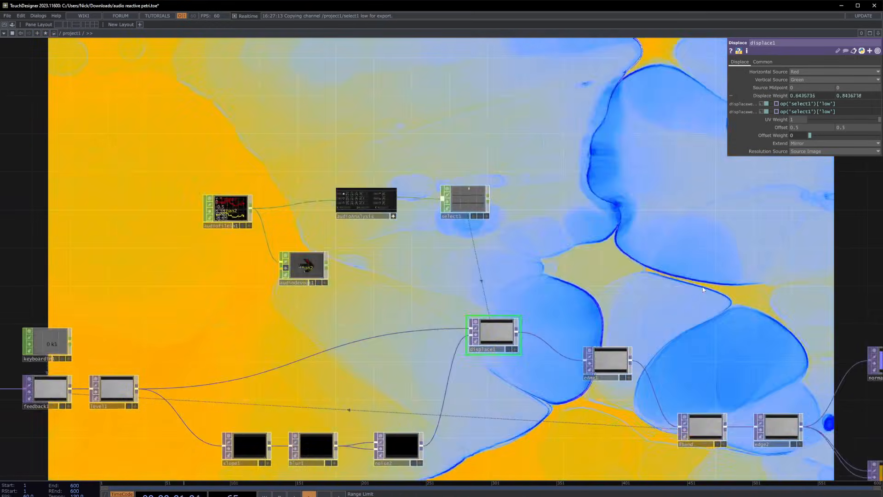
scroll(552, 257, "down", 3)
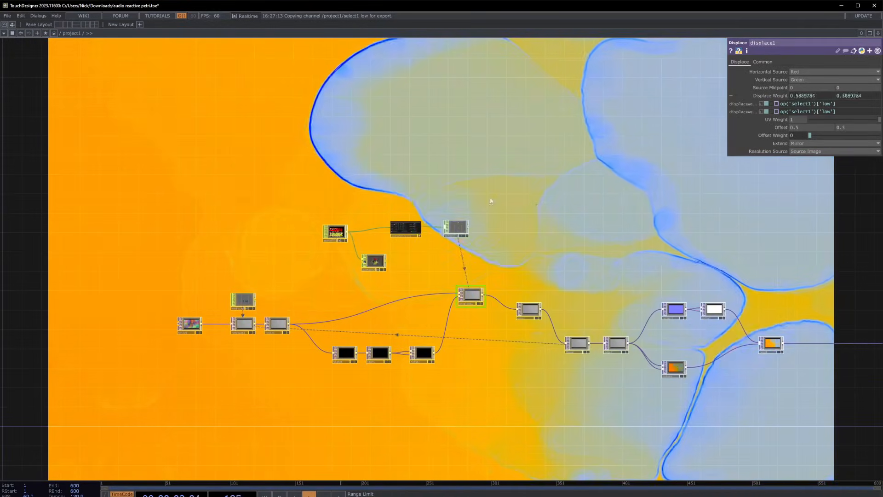